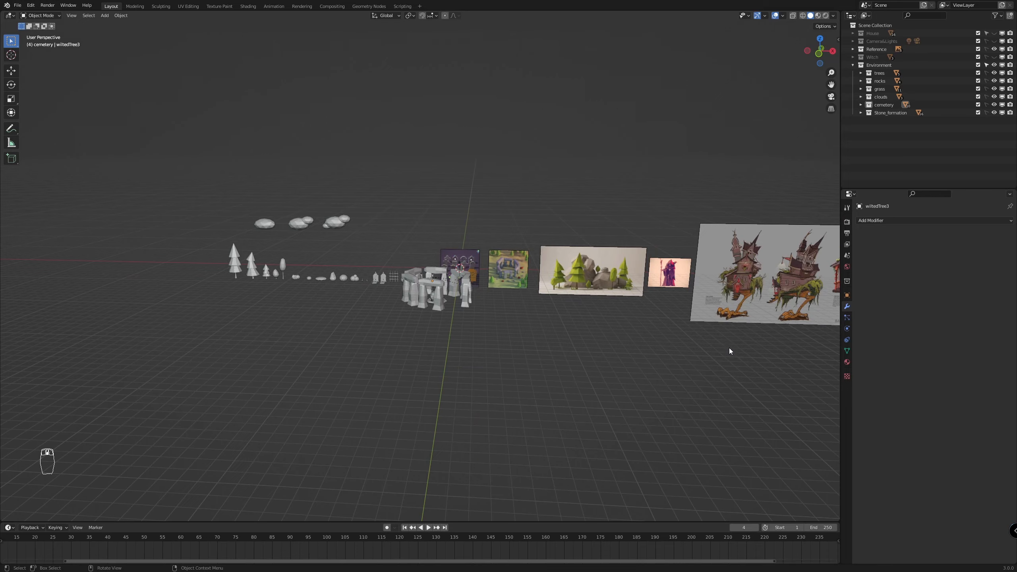
Hide the Reference collection in the viewport
middle_click_drag(729, 349, 757, 367)
middle_click_drag(720, 334, 663, 368, "shift")
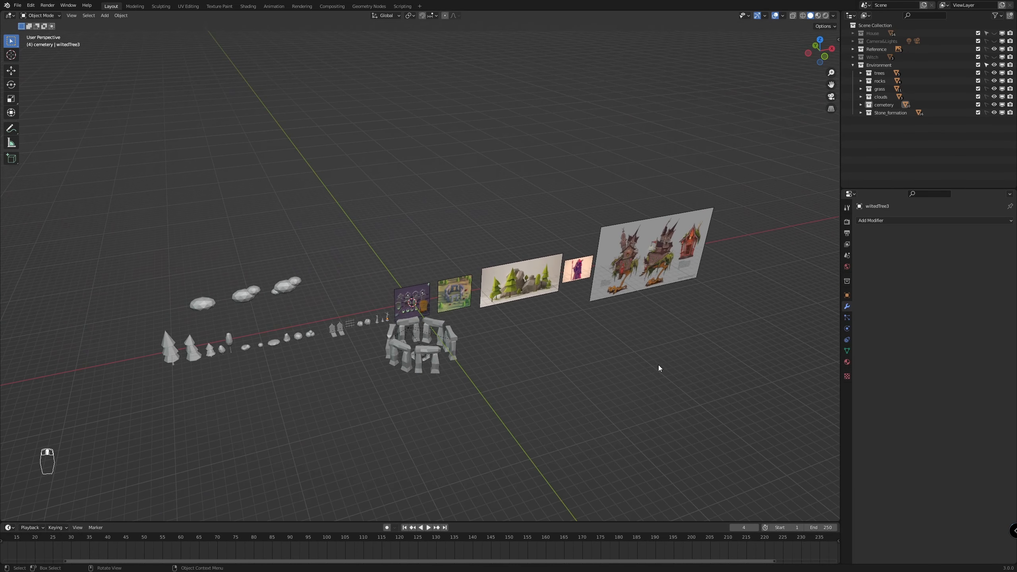
left_click(995, 48)
Create a new collection inside Environment and name it map
left_click(881, 65)
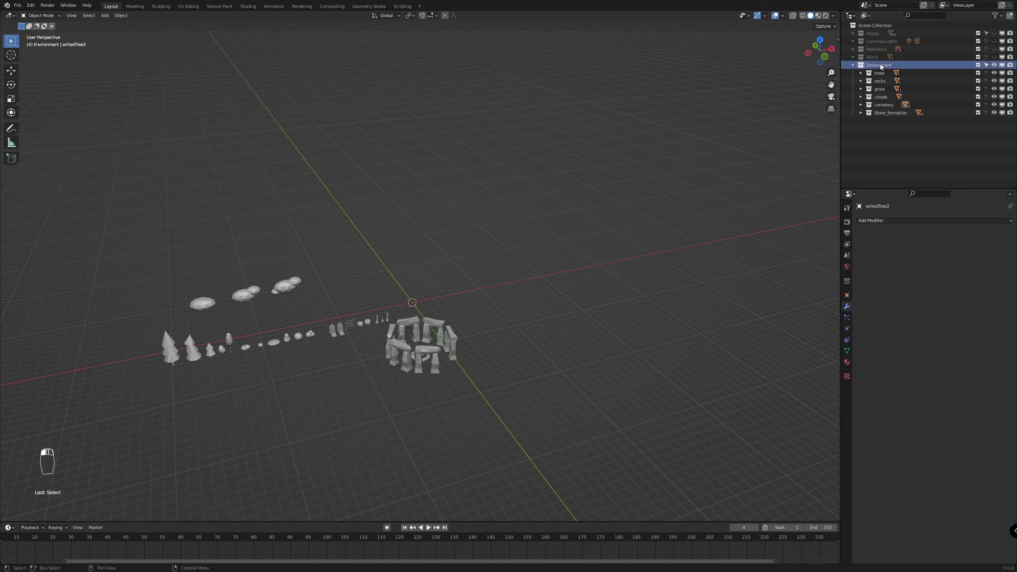
left_click(1010, 16)
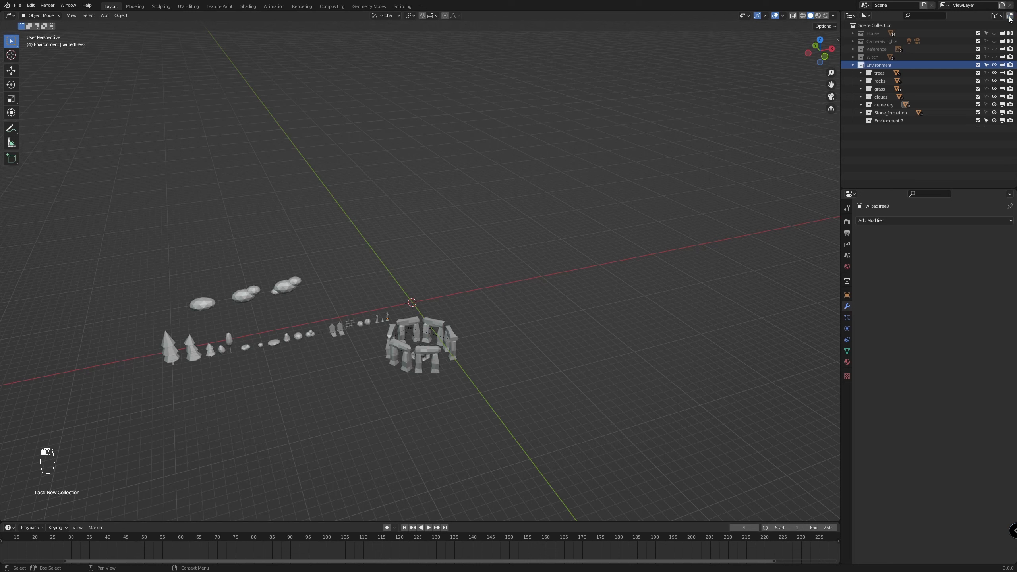
double_click(885, 121)
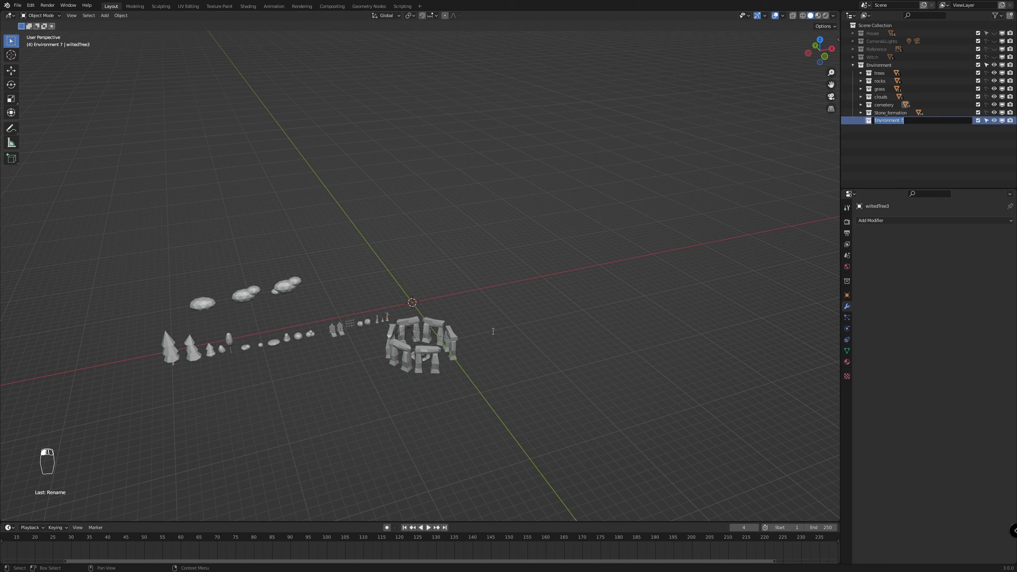
type("map")
key("Return")
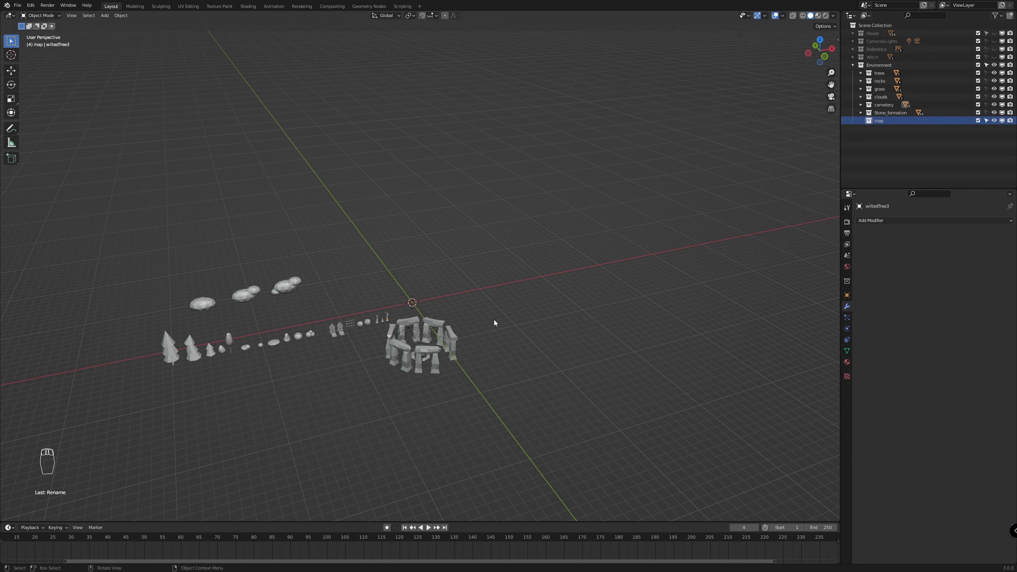
Move the map collection out of Environment to the Scene Collection level and hide the Environment collection
scroll(433, 373, "up", 1)
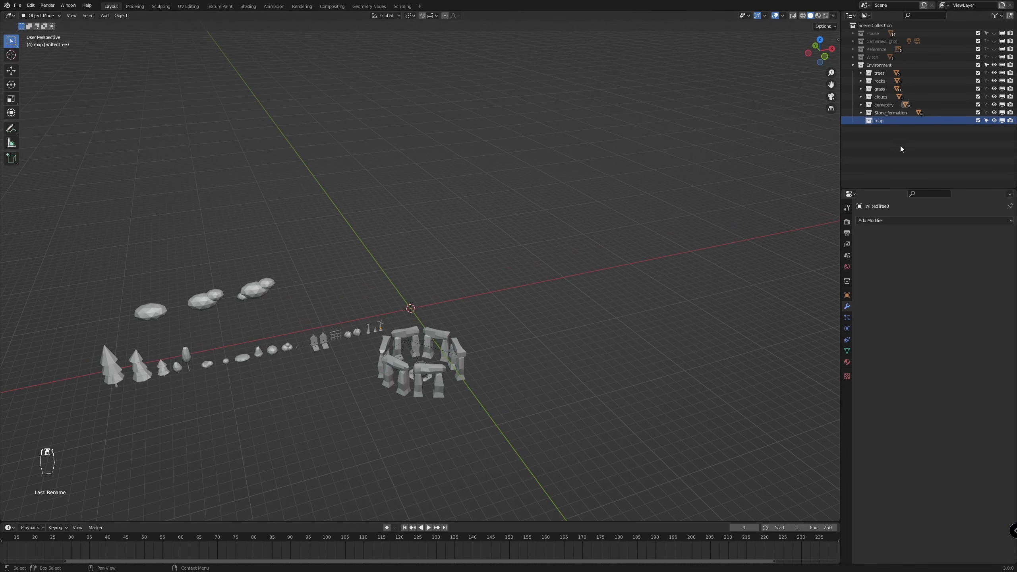
left_click_drag(878, 121, 883, 140)
left_click(997, 64)
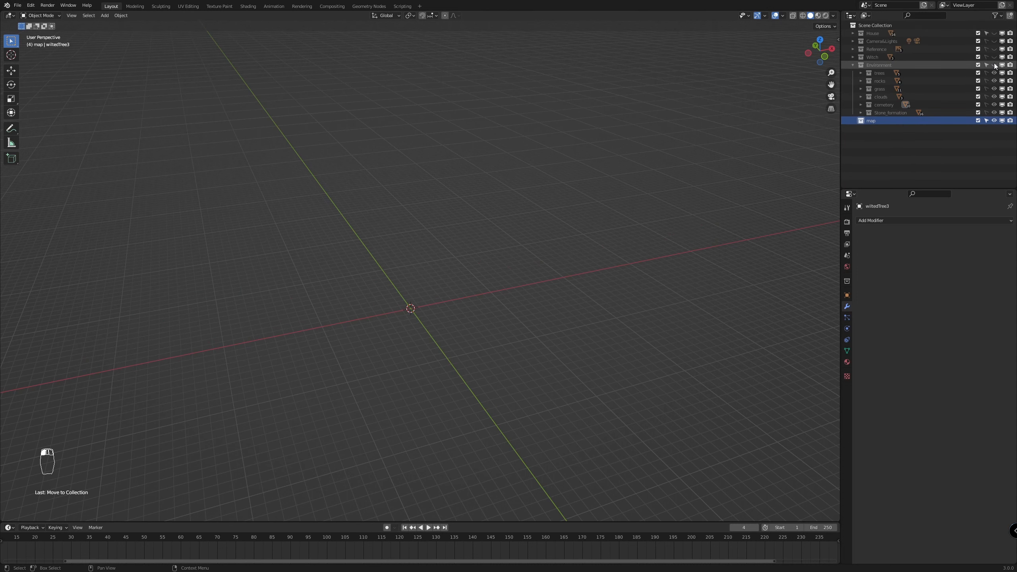
Add a cylinder with 12 vertices to the map collection at the world origin
key("ctrl+z")
key("x")
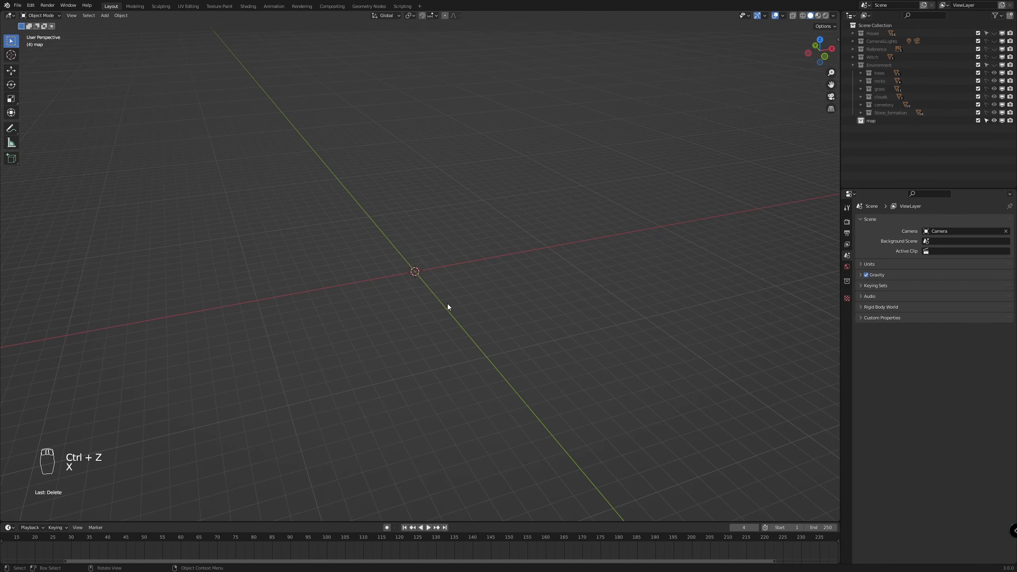
key("shift+a")
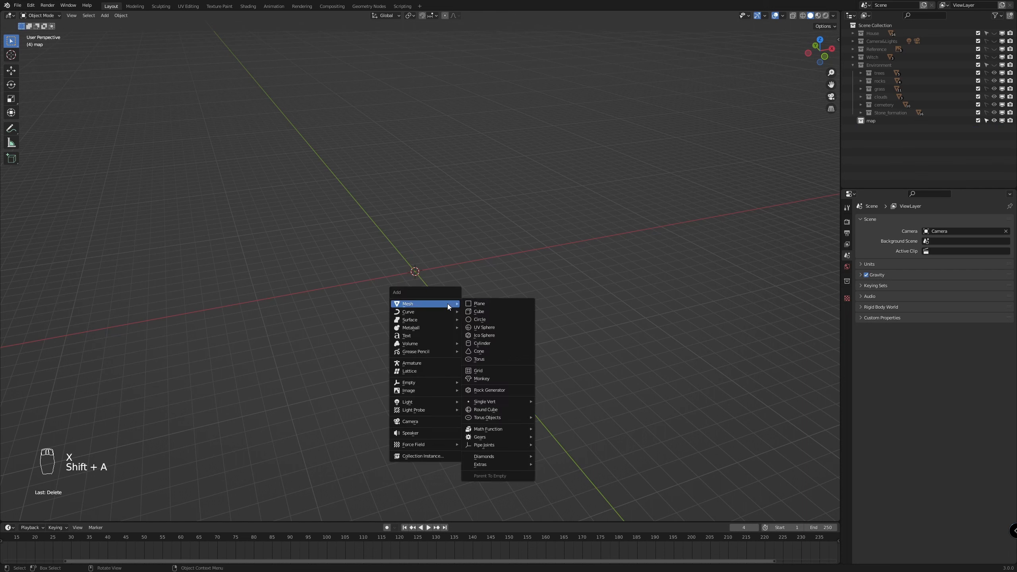
left_click(510, 343)
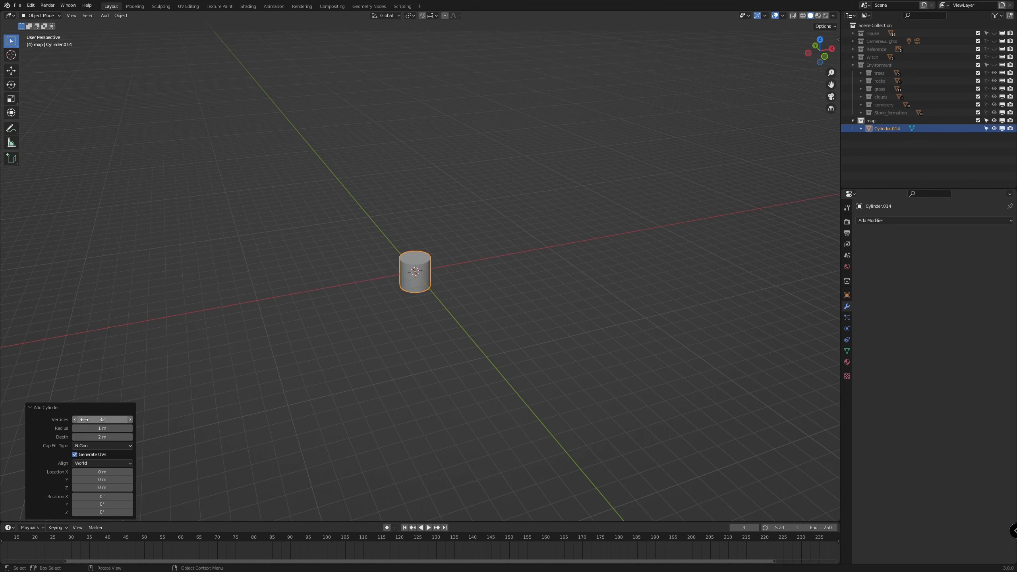
left_click(102, 421)
key("Return")
Scale the cylinder up uniformly by about 11.17 and flatten it along Z by a factor of about 0.079
key("s")
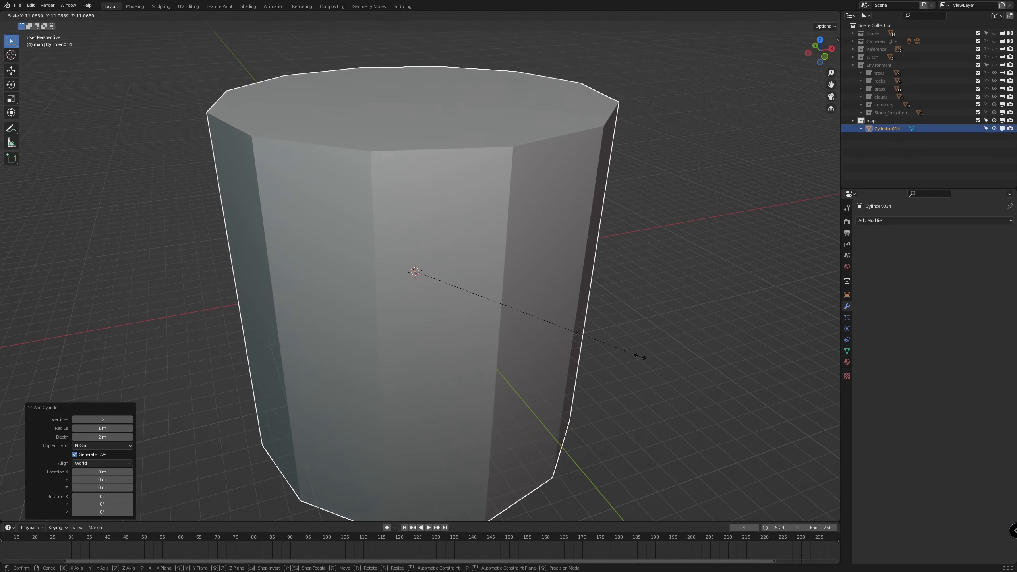
left_click(642, 358)
key("s")
key("z")
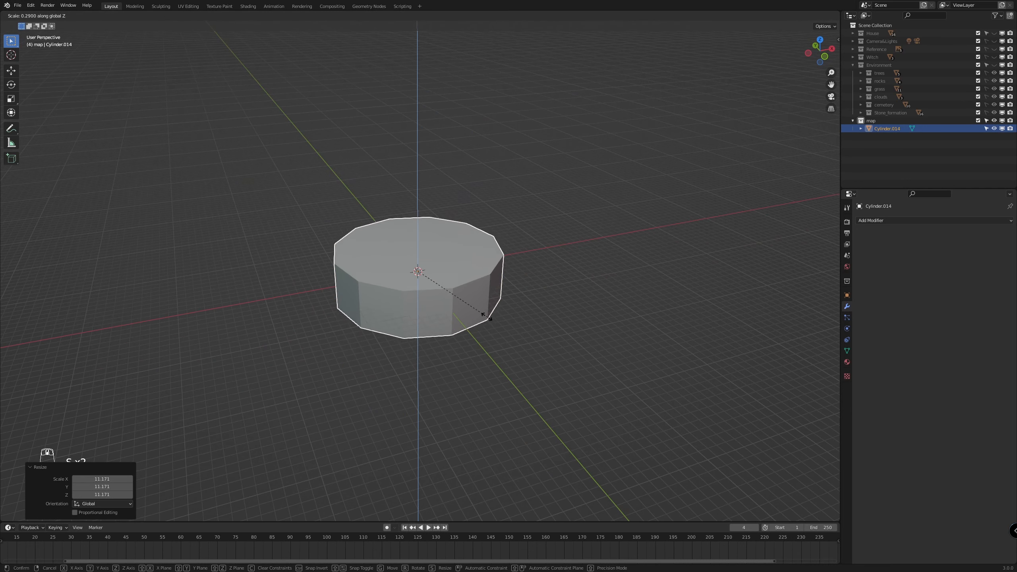
left_click(437, 281)
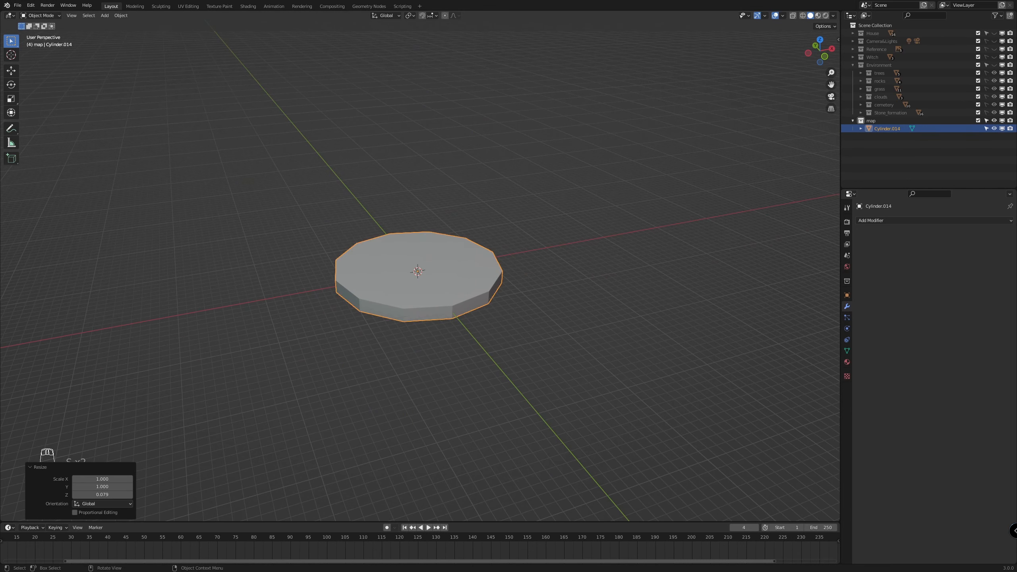
Enlarge the flat disc uniformly by about 1.55 and thin it along Z by a factor of about 0.47
key("s")
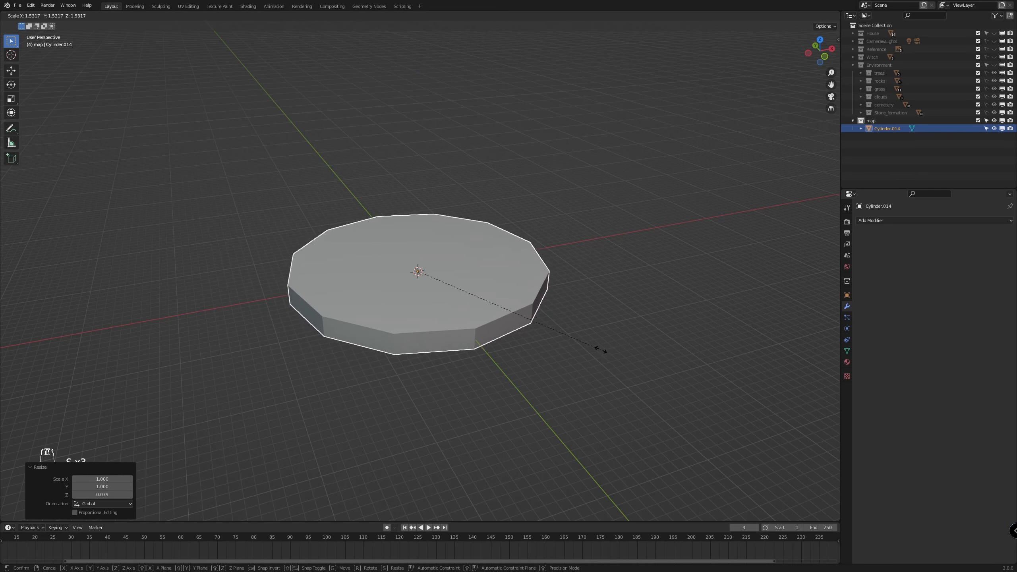
left_click(603, 351)
key("s")
key("z")
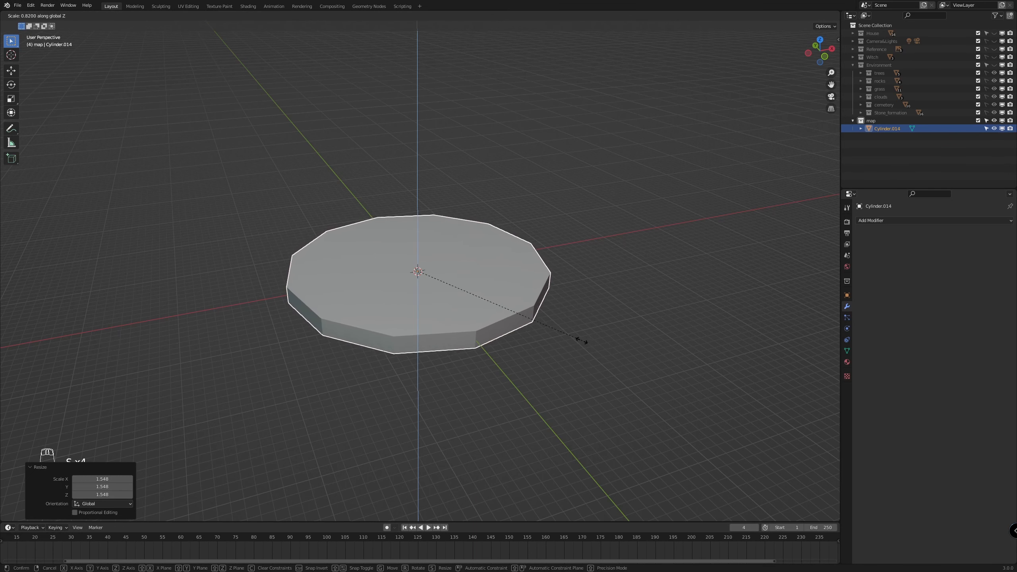
left_click(515, 307)
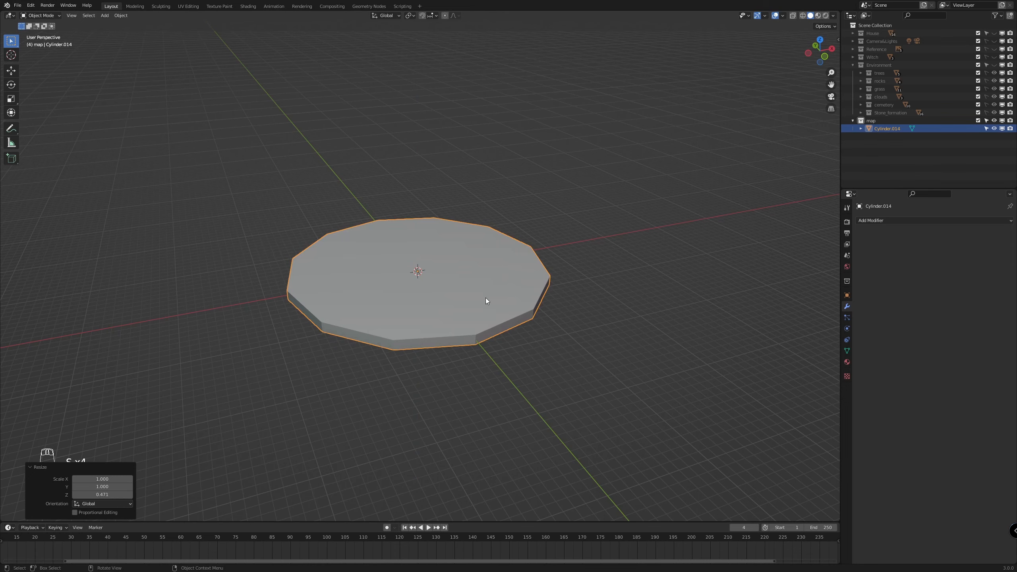
Apply the scale of the disc
scroll(472, 297, "up", 1)
key("ctrl+a")
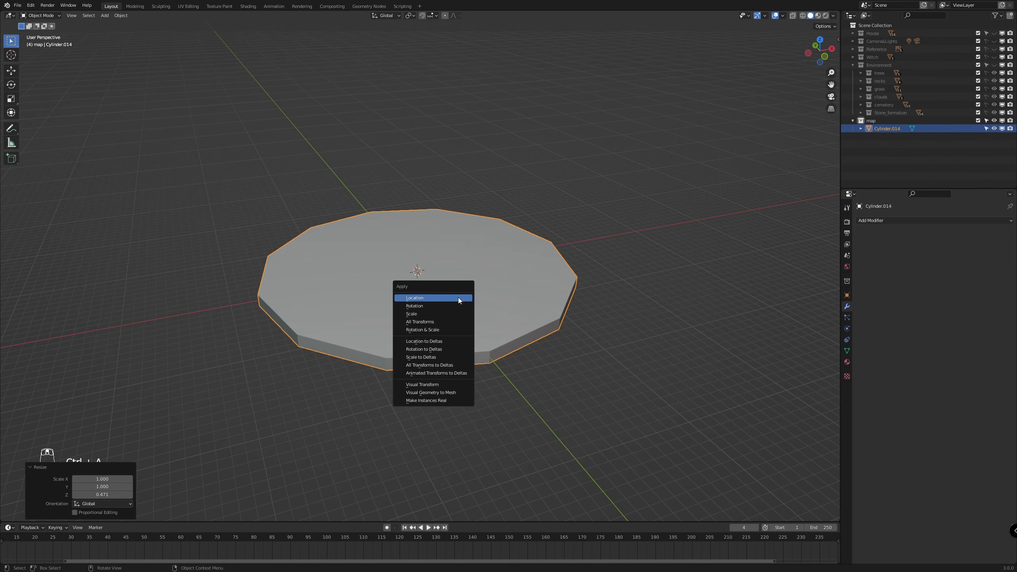
left_click(463, 312)
Delete the top face of the disc in Edit Mode
scroll(474, 308, "up", 2)
key("Tab")
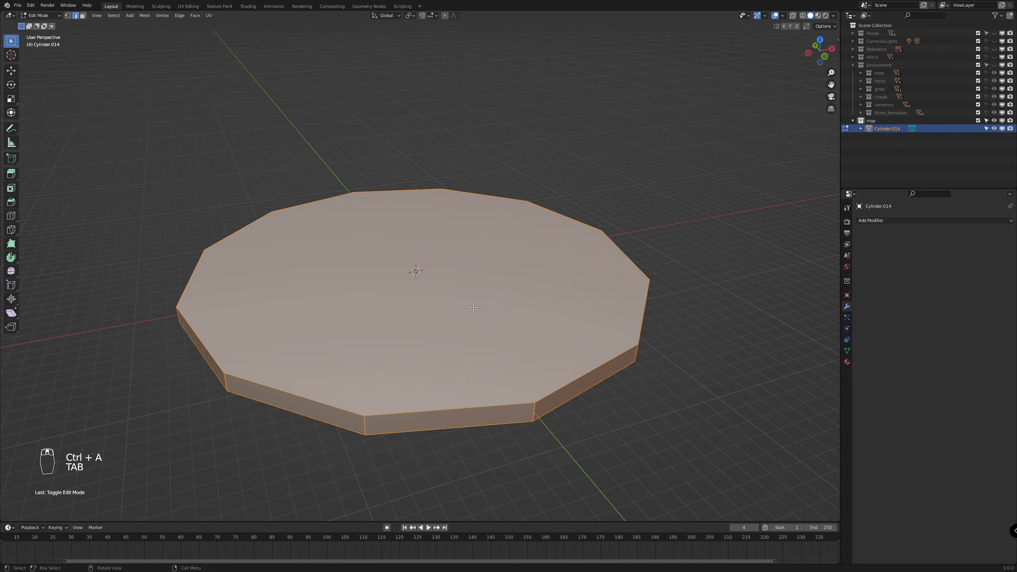
key("3")
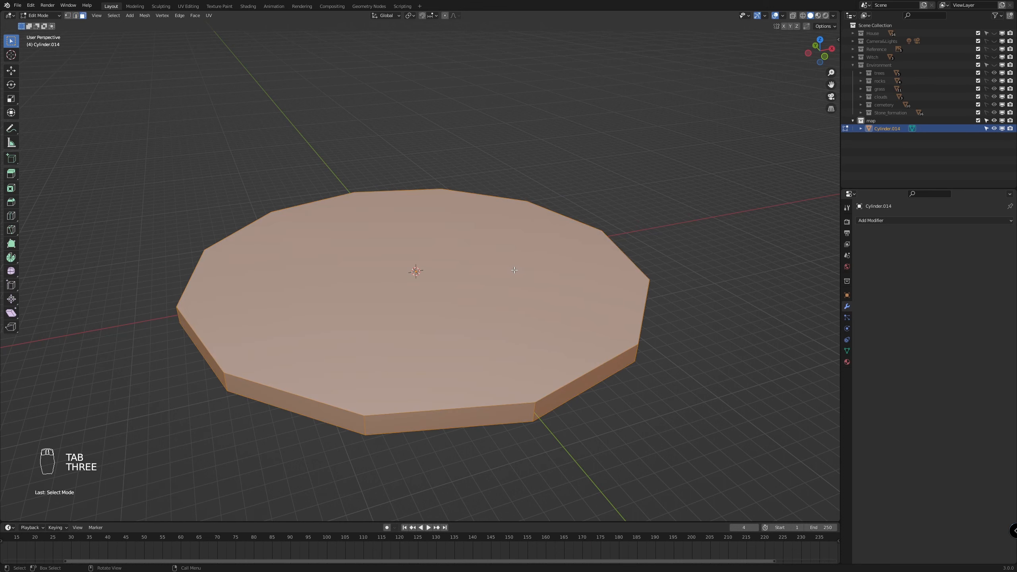
left_click(485, 258)
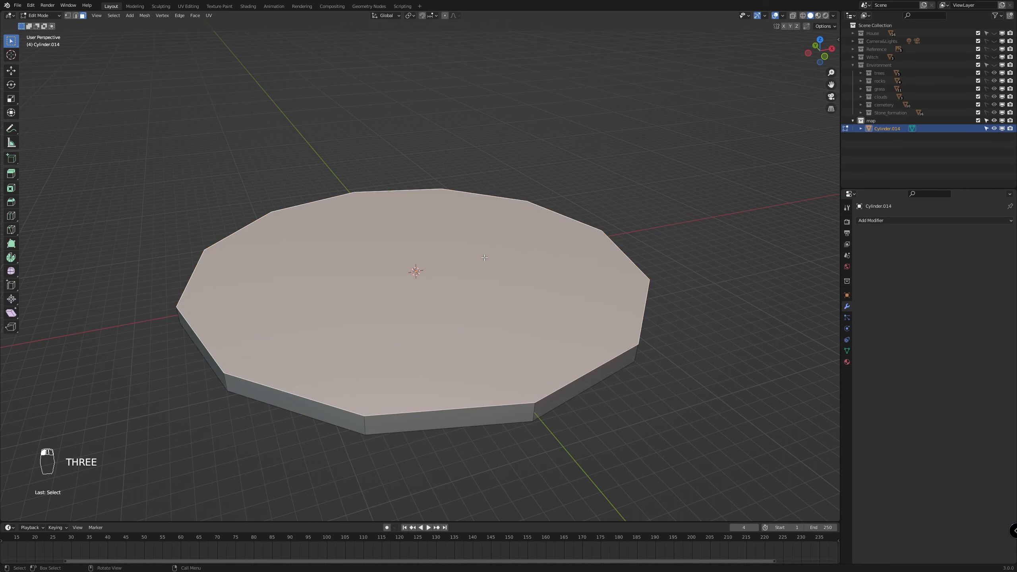
key("x")
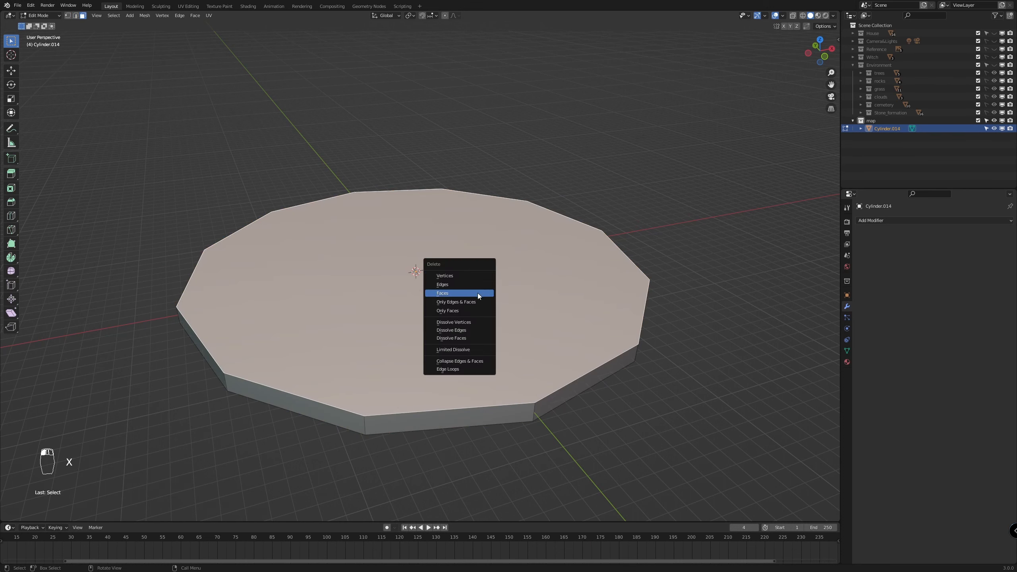
left_click(477, 292)
Select the open top edge loop of the disc and close it with Grid Fill
key("2")
middle_click_drag(643, 288, 665, 316)
left_click(641, 287, "alt")
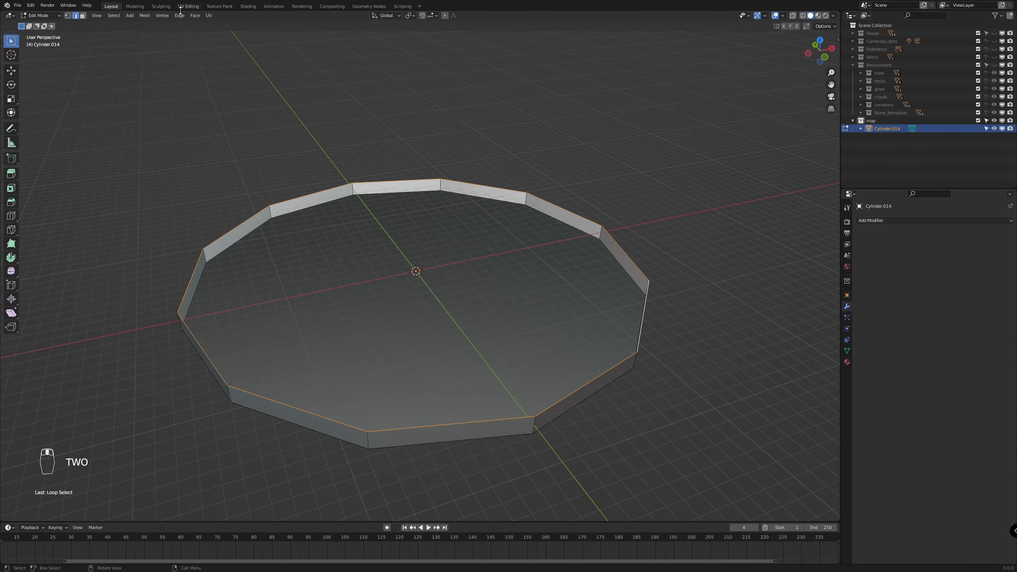
left_click(194, 15)
left_click(229, 110)
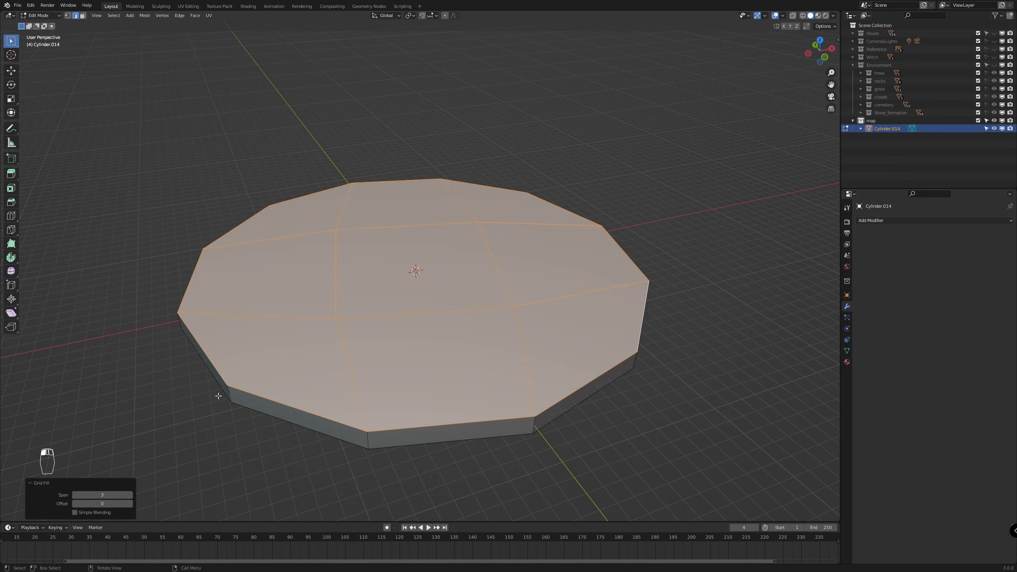
Subdivide the grid-filled top surface with 10 cuts
right_click(480, 328)
left_click(480, 328)
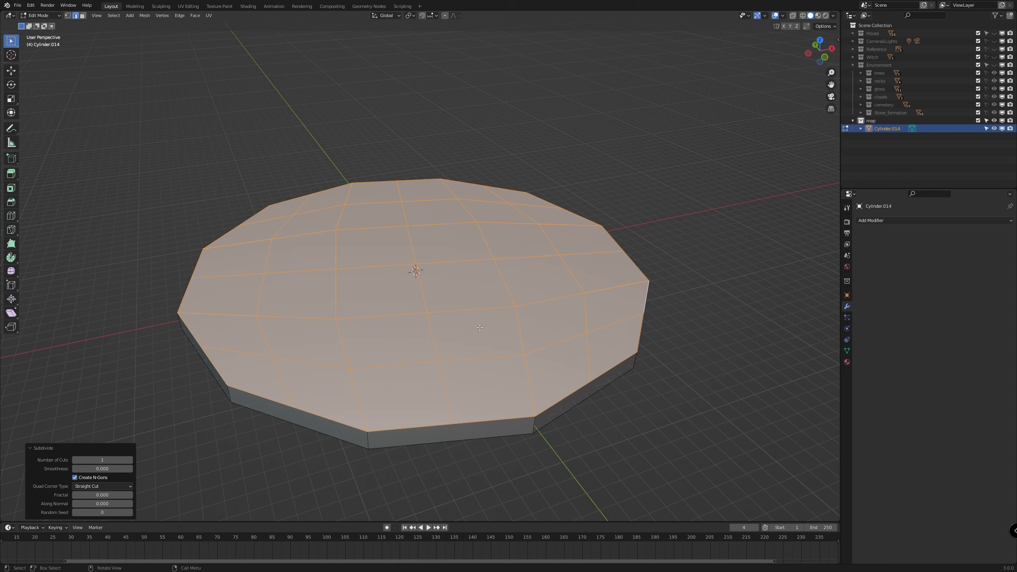
left_click(130, 460)
left_click(130, 460)
left_click(130, 460)
left_click(130, 460)
left_click(131, 460)
left_click(130, 460)
left_click(130, 460)
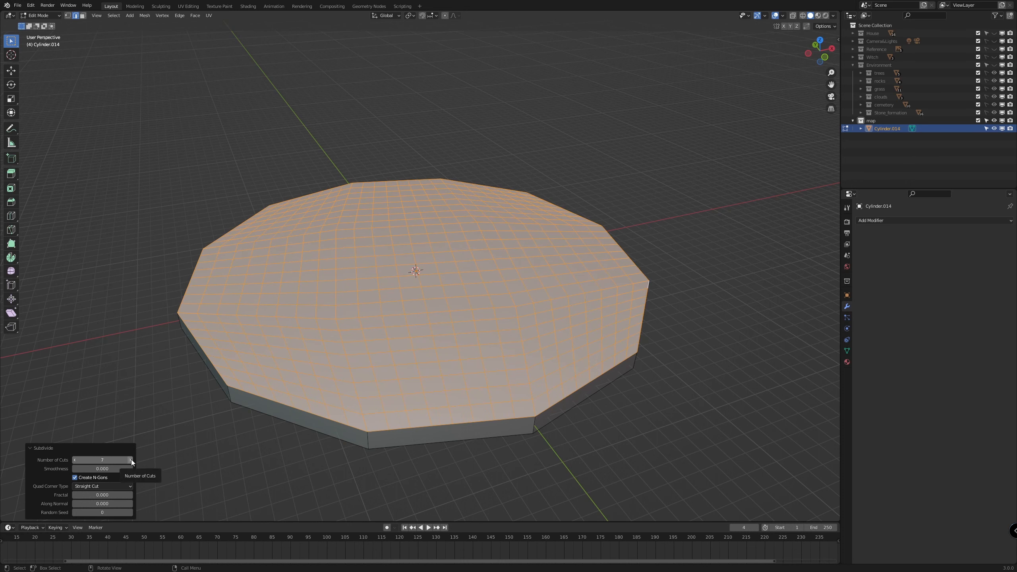
left_click(131, 460)
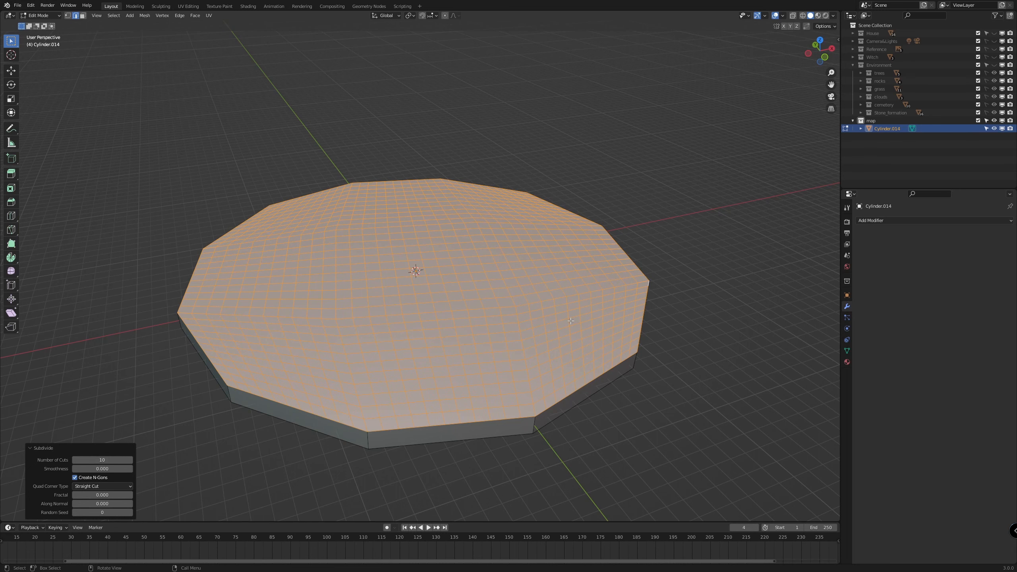
Delete the single large face on the underside of the disc
scroll(571, 320, "down", 3)
scroll(568, 318, "up", 2)
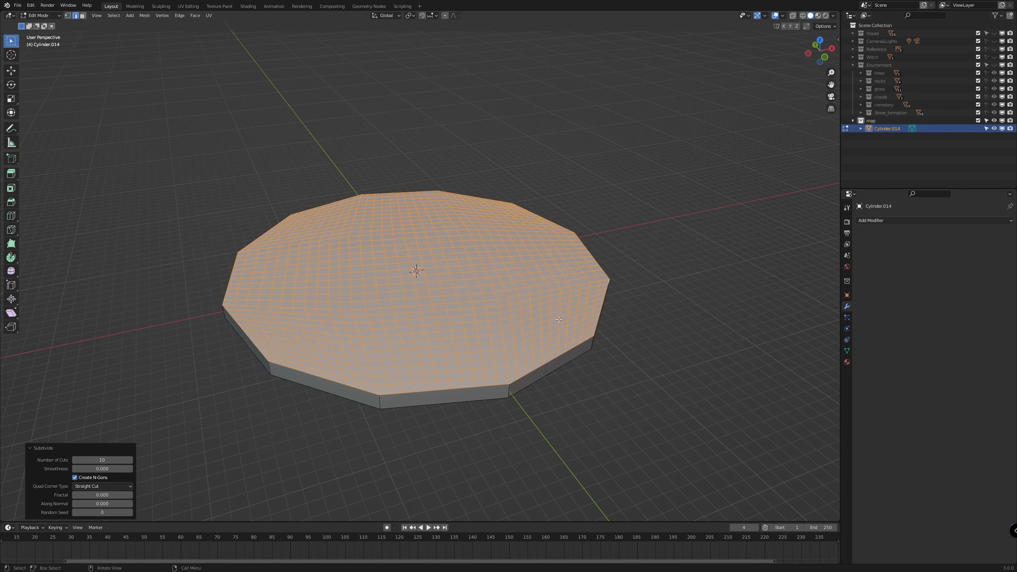
middle_click_drag(567, 340, 554, 318)
key("3")
left_click(512, 267)
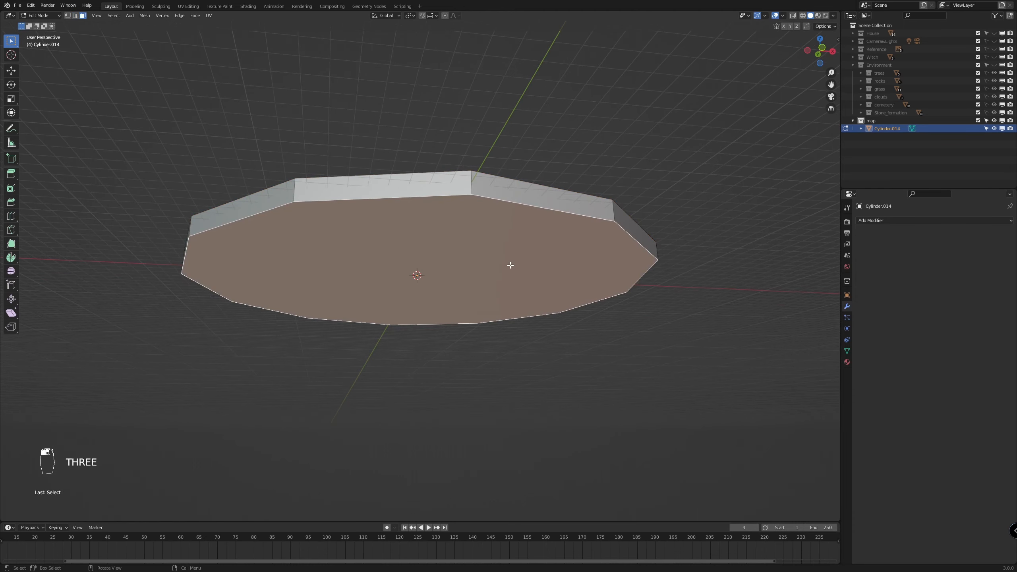
key("x")
left_click(510, 266)
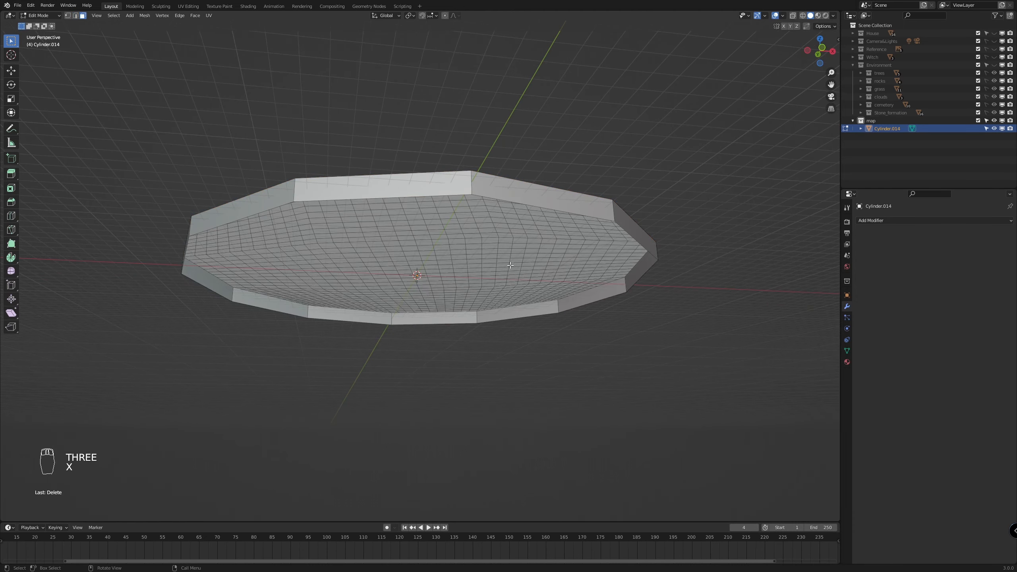
Select the open bottom edge loop of the disc and close it with Grid Fill
key("2")
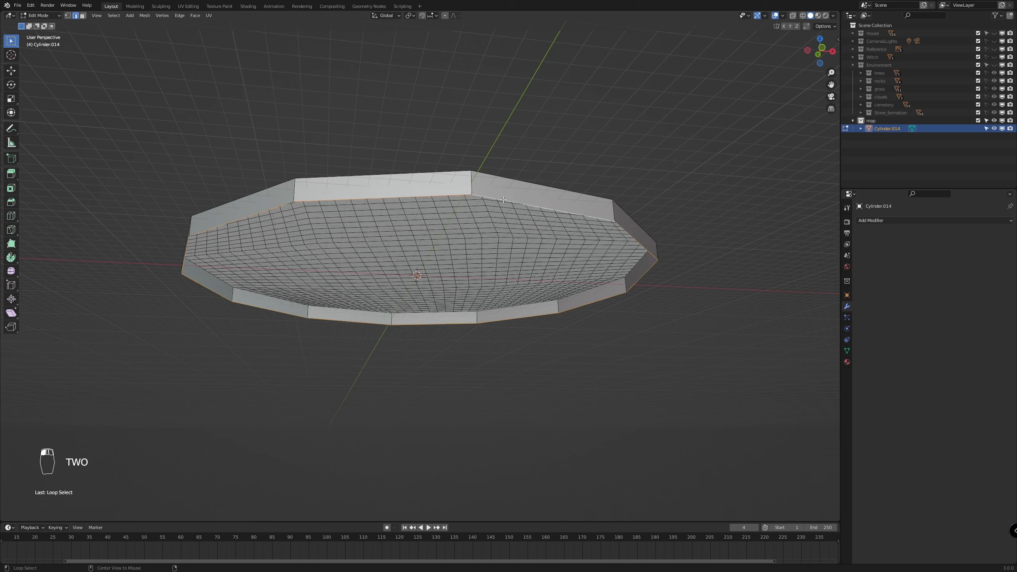
left_click(461, 196, "alt")
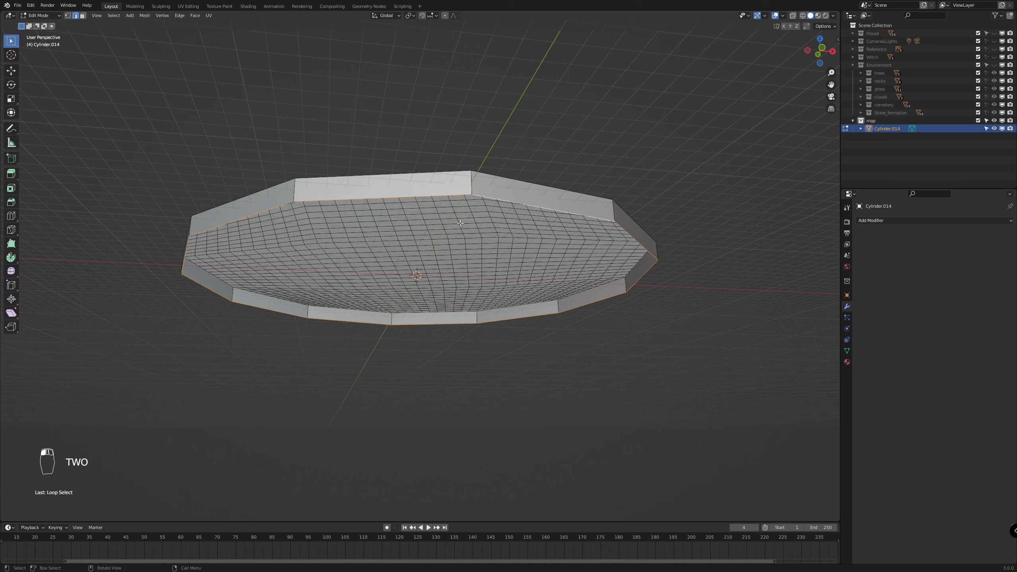
left_click(194, 16)
left_click(226, 111)
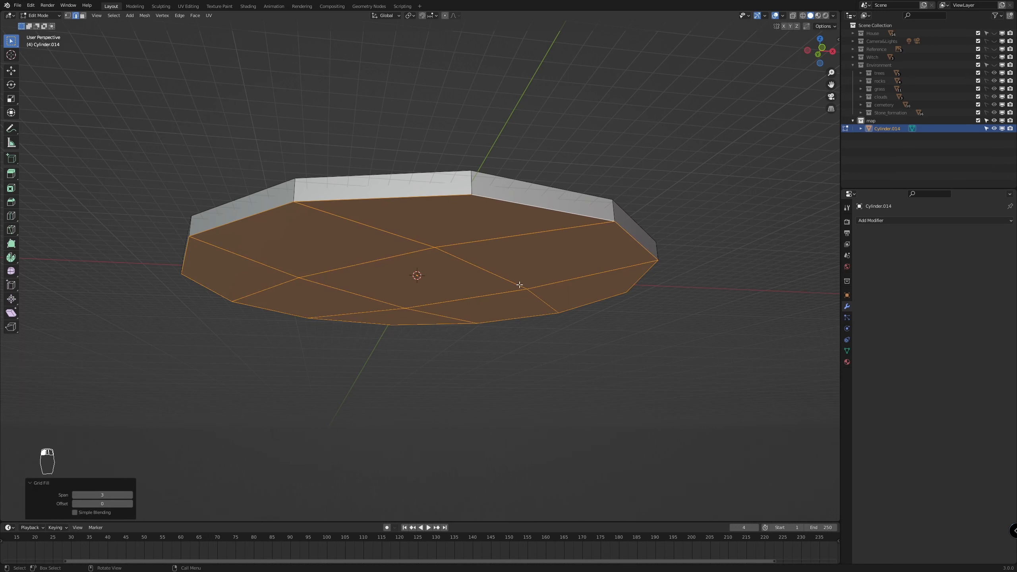
Subdivide the grid-filled underside with 5 cuts
right_click(407, 249)
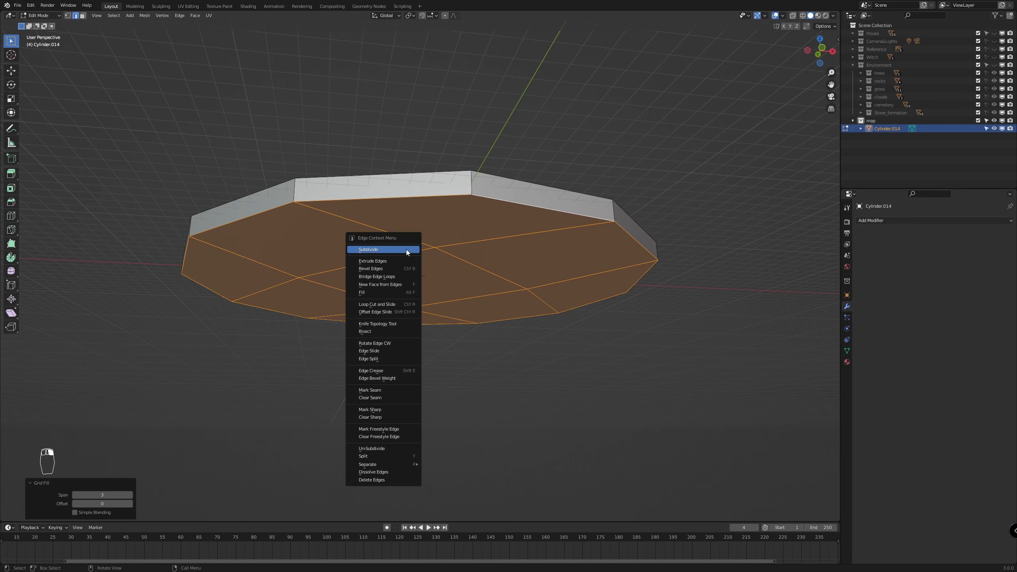
left_click(407, 249)
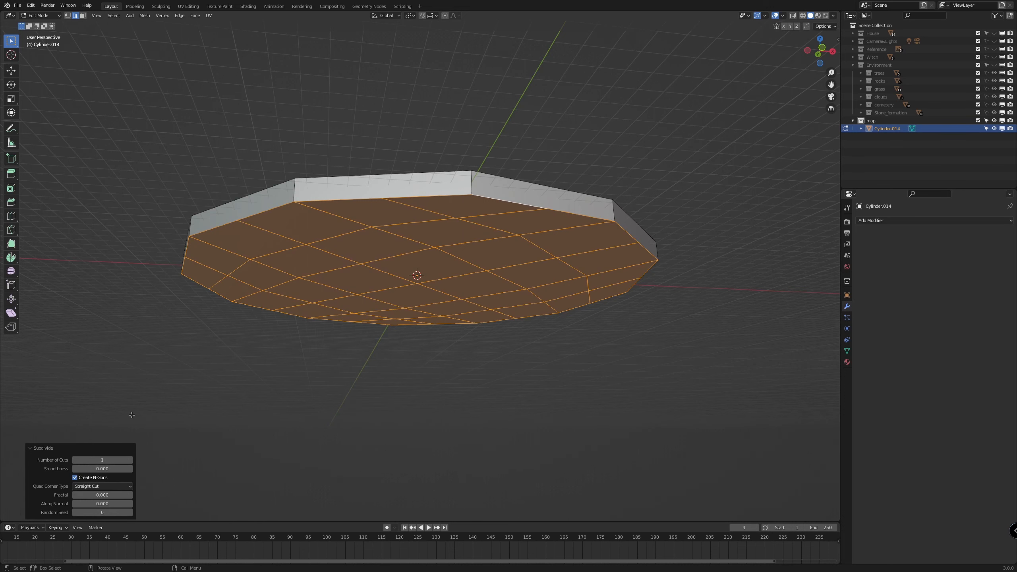
left_click(129, 459)
left_click(130, 459)
left_click(130, 459)
left_click(129, 459)
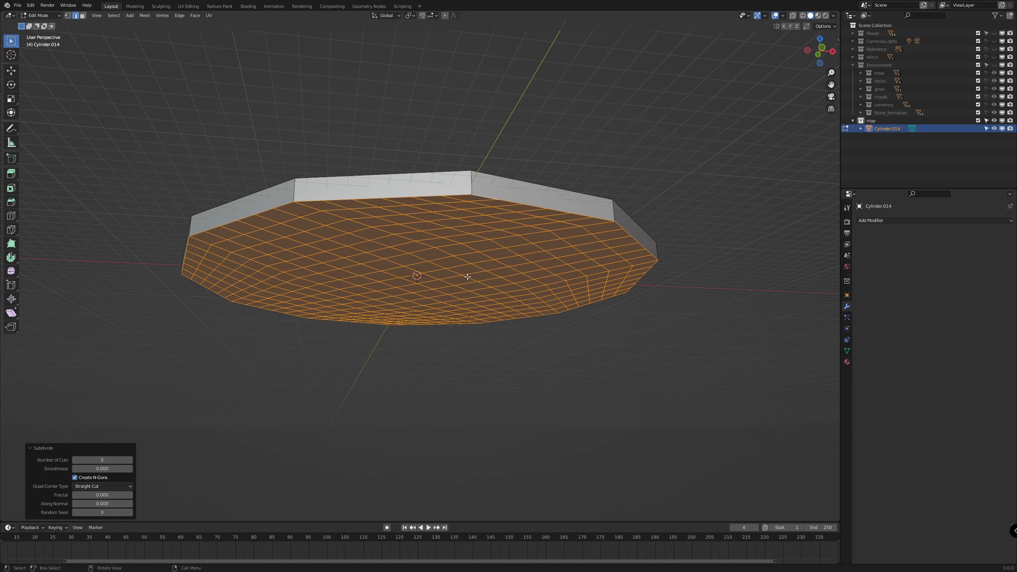
Select all vertices of the disc's top surface in front wireframe view and raise them about 10.42 m along Z
middle_click_drag(510, 306, 508, 335)
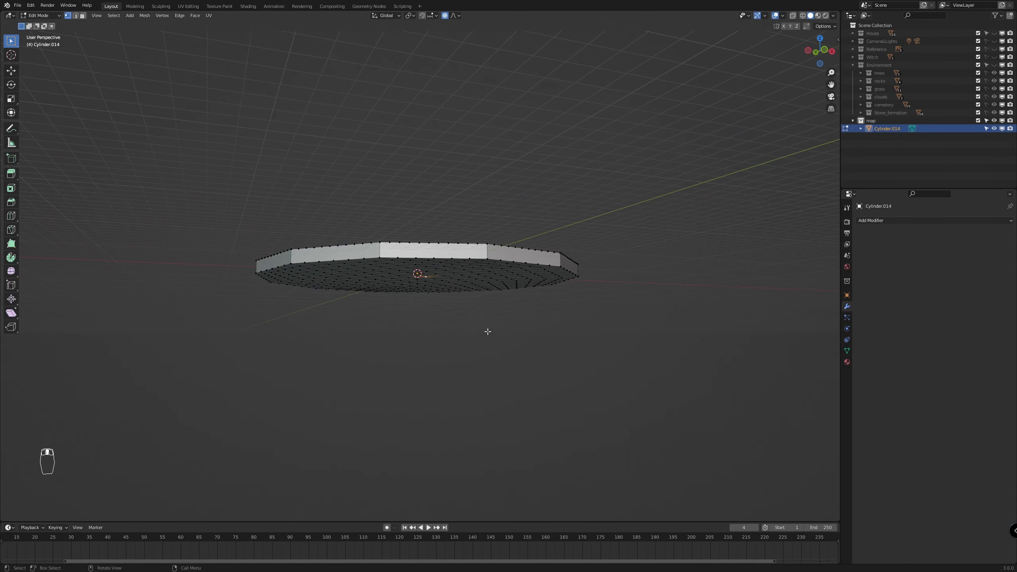
key("KP_1")
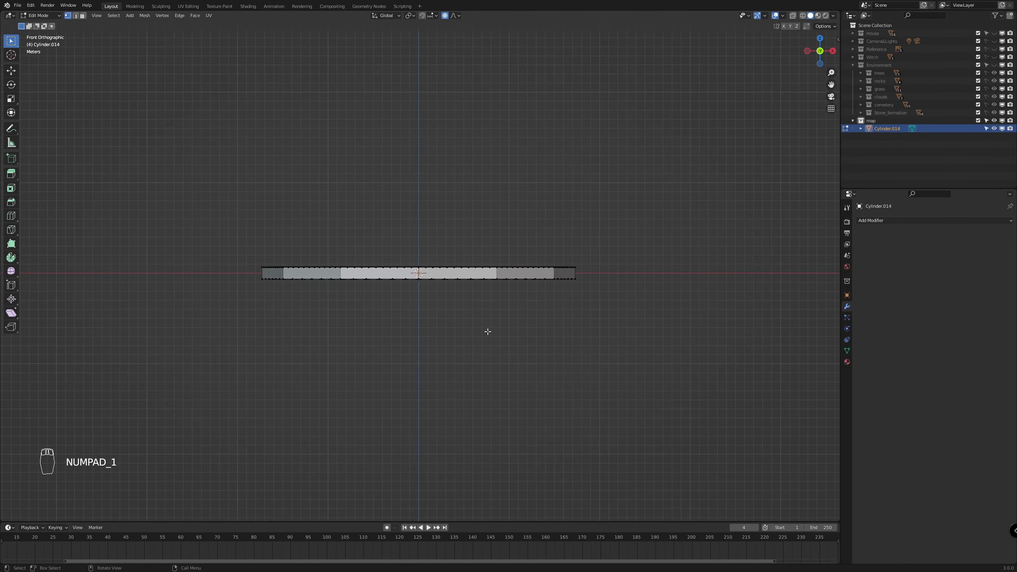
key("z")
left_click(402, 286)
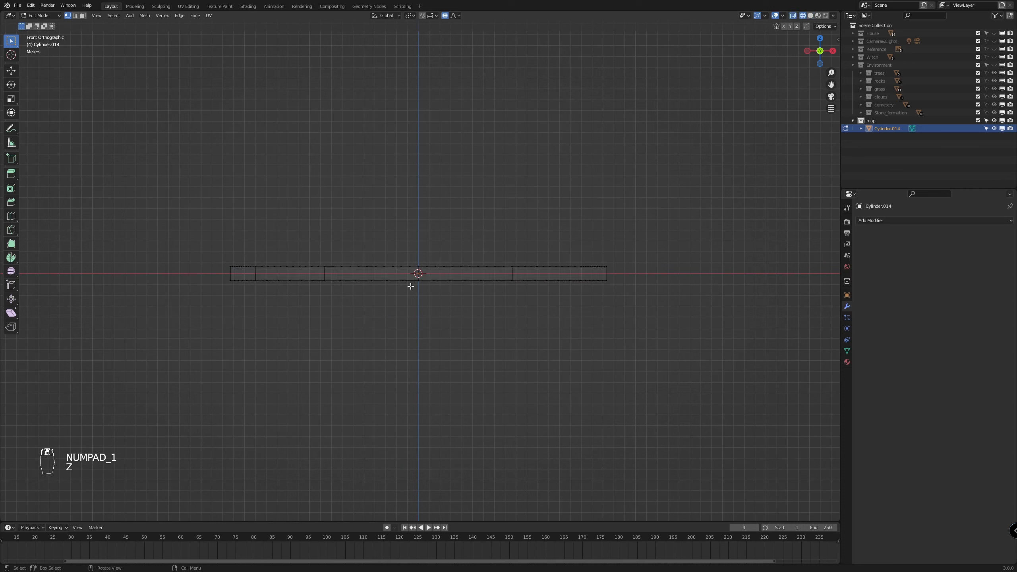
left_click_drag(719, 212, 200, 279)
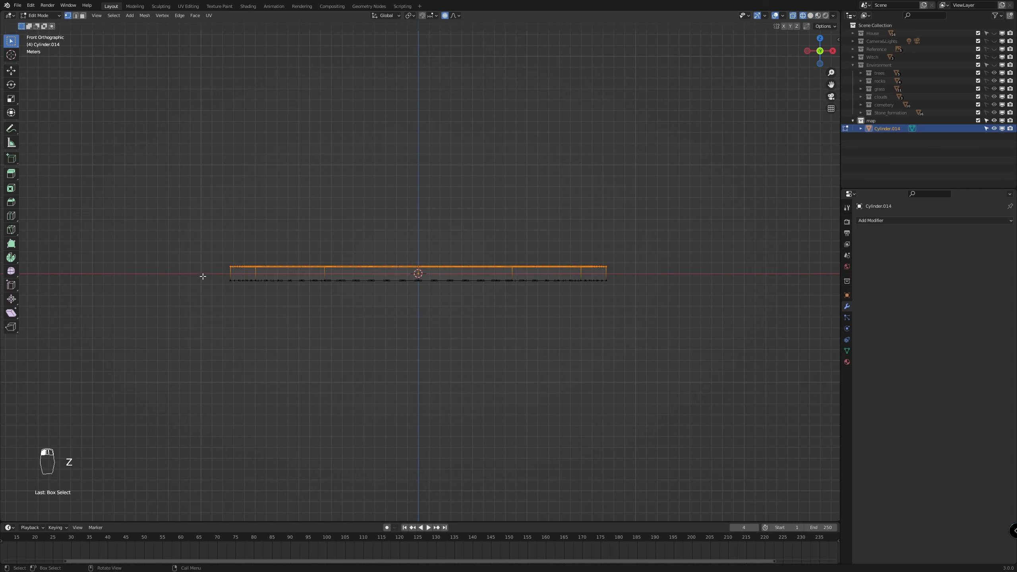
key("g")
key("z")
right_click(515, 168)
key("g")
key("z")
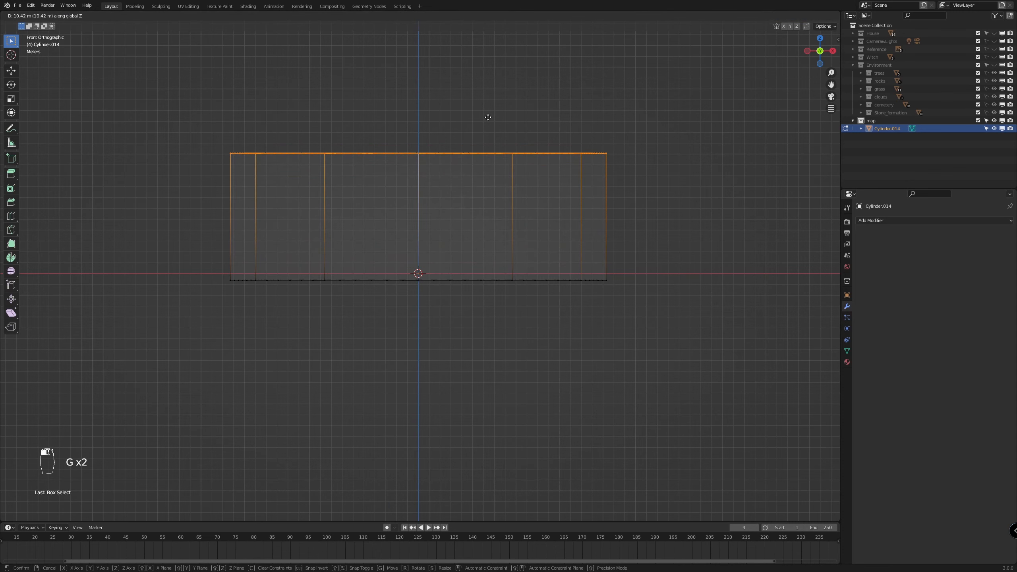
left_click(489, 117)
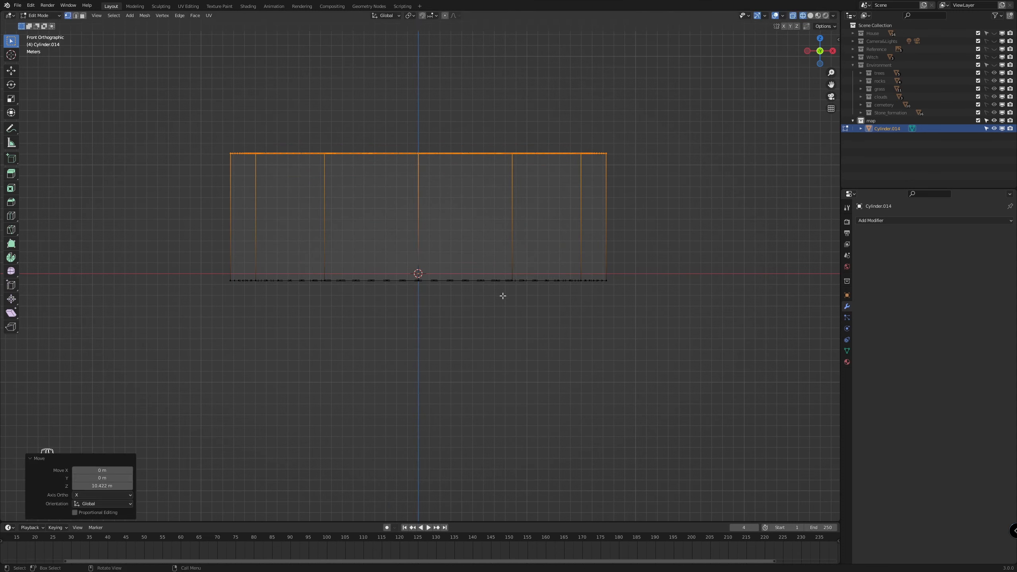
Switch the viewport back to solid shading and show the cylinder's underside in Edit Mode
key("Tab")
key("z")
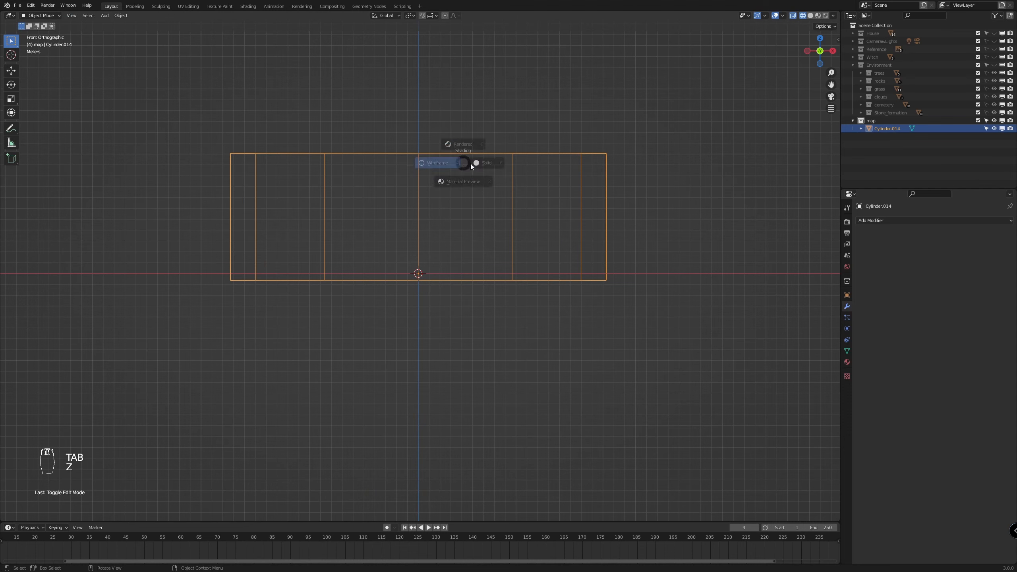
left_click(513, 166)
mouse_move(513, 165)
middle_mouse_down()
mouse_move(487, 335)
mouse_move(502, 320)
middle_mouse_up()
key("Tab")
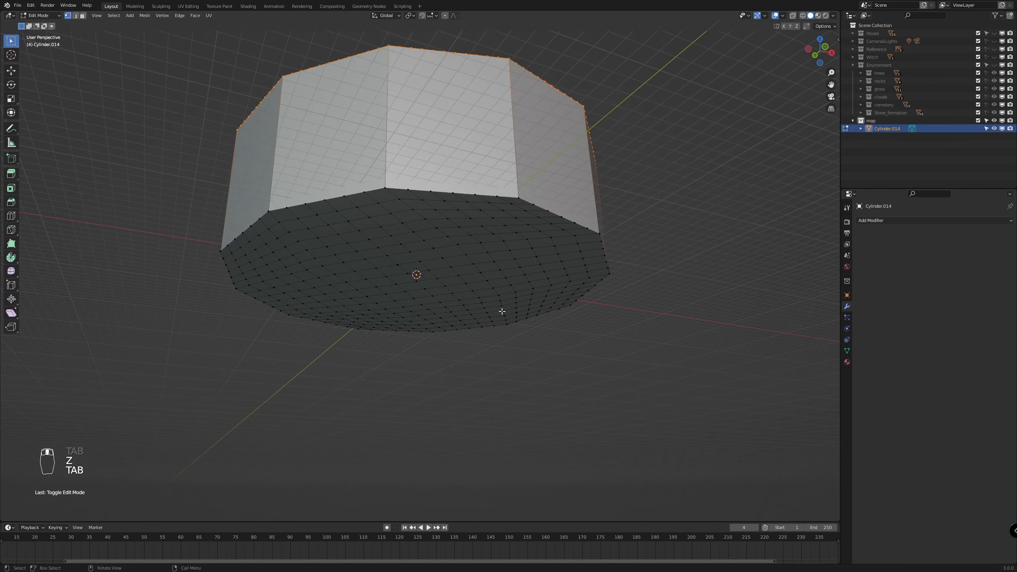
Try to pull the single centre vertex of the underside about 20.5 m down along Z without proportional editing
key("1")
left_click(419, 264)
key("g")
middle_click(452, 287)
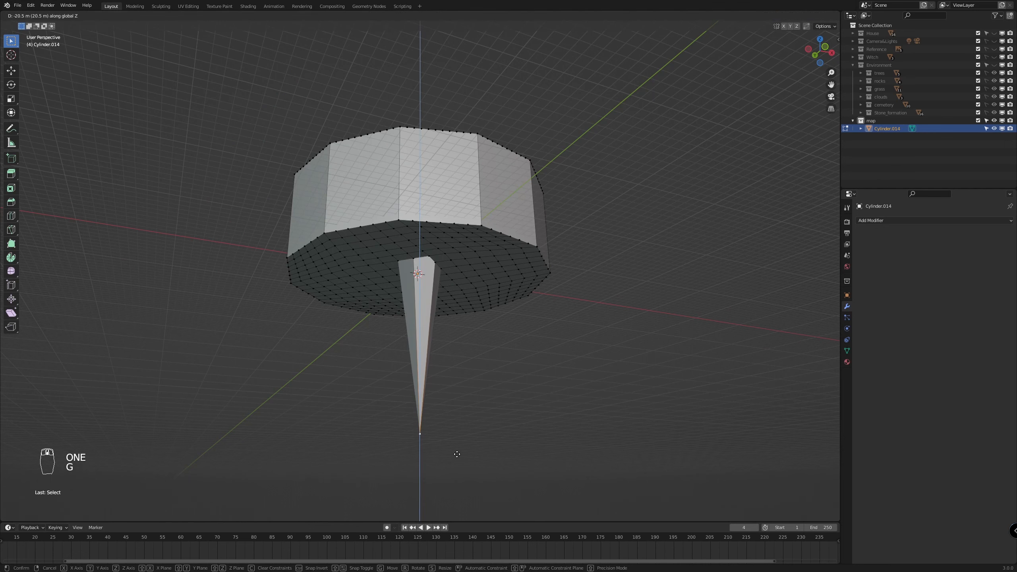
left_click(457, 455)
mouse_move(514, 375)
middle_mouse_down()
mouse_move(476, 427)
mouse_move(518, 404)
mouse_move(519, 376)
middle_mouse_up()
scroll(500, 357, "up", 3)
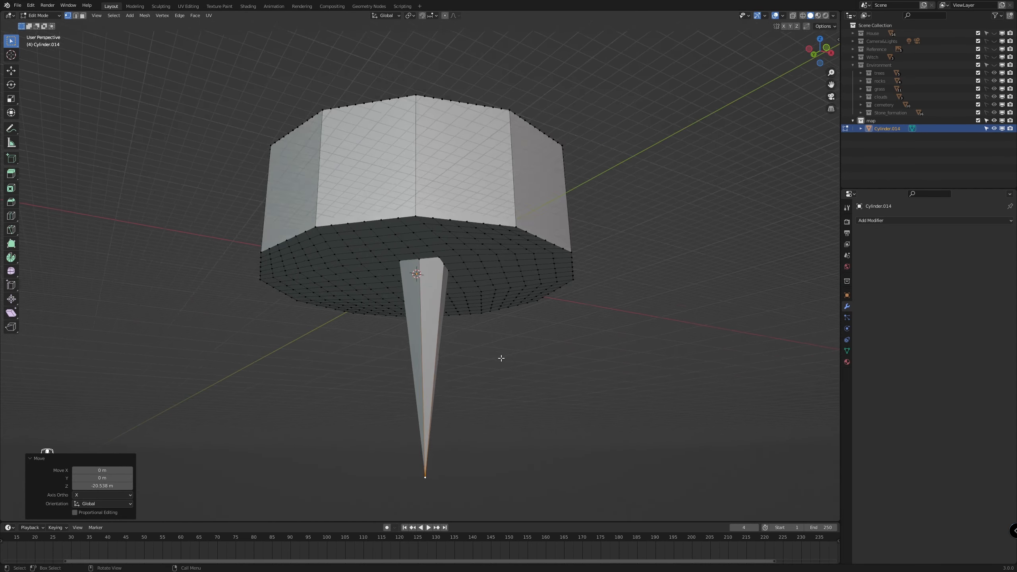
Undo the spike pulled from the underside's centre vertex without proportional editing
left_click(476, 271)
key("g")
right_click(489, 361)
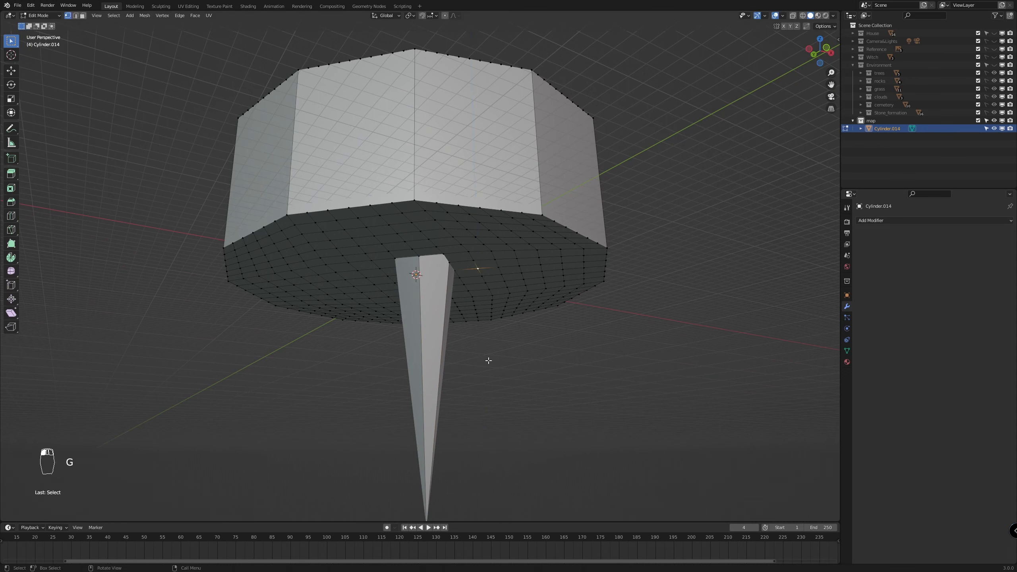
scroll(441, 323, "down", 3)
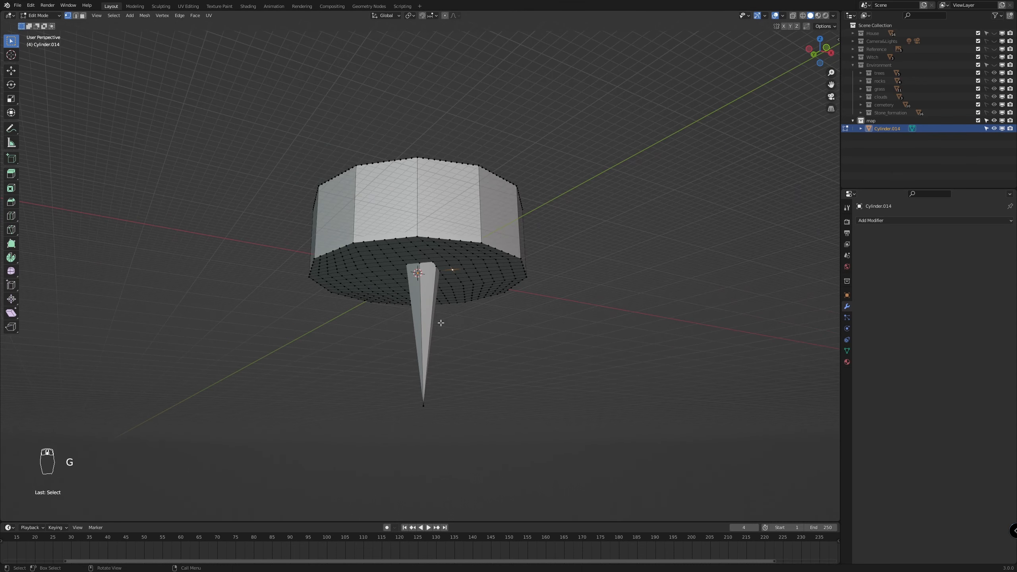
key("ctrl+z")
key("ctrl+z")
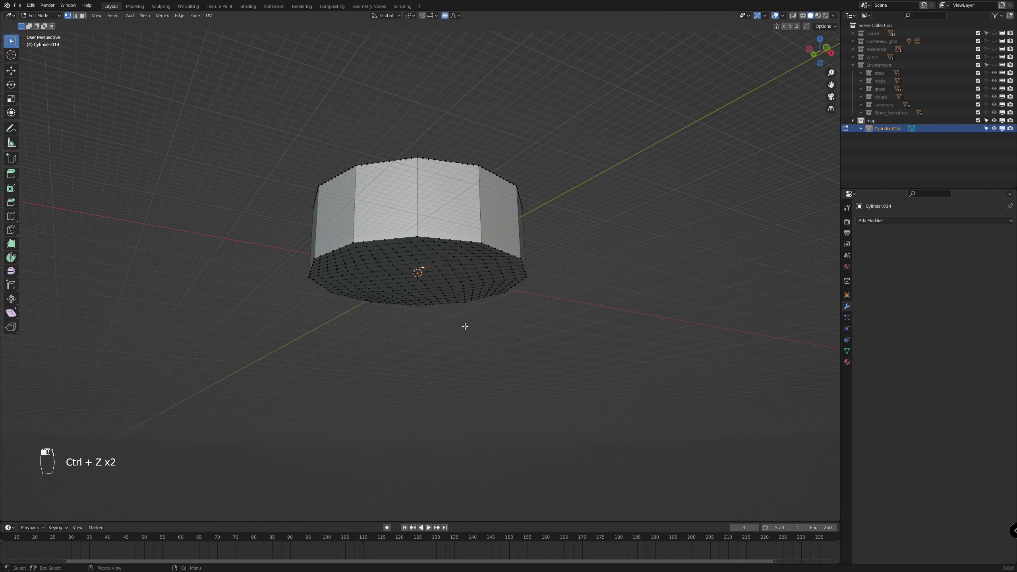
Pull the underside's centre vertex about 18.9 m down along Z with smooth proportional editing at a size of about 3.45
key("g")
key("z")
left_click(481, 447)
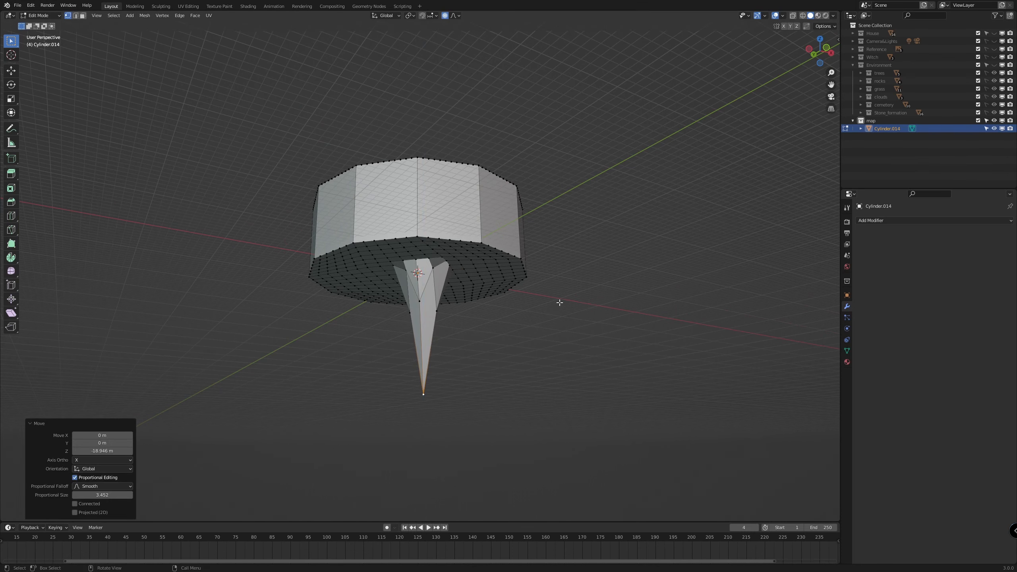
middle_click_drag(559, 303, 547, 284)
scroll(495, 247, "up", 2)
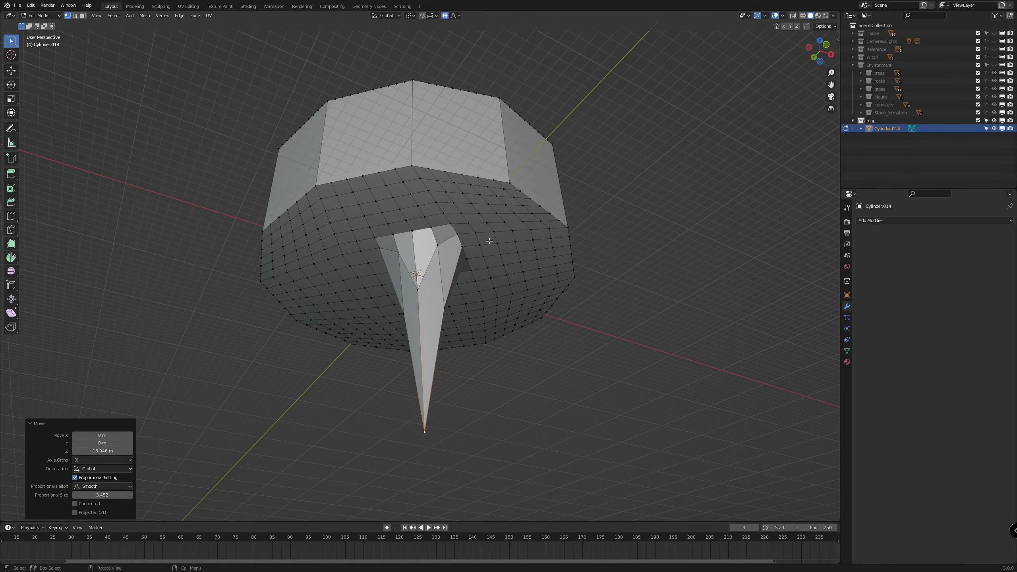
Pull an underside vertex beside the central spike about 10.5 m down along Z with a proportional size of about 5.05
left_click(480, 250)
key("g")
key("z")
scroll(500, 321, "up", 4)
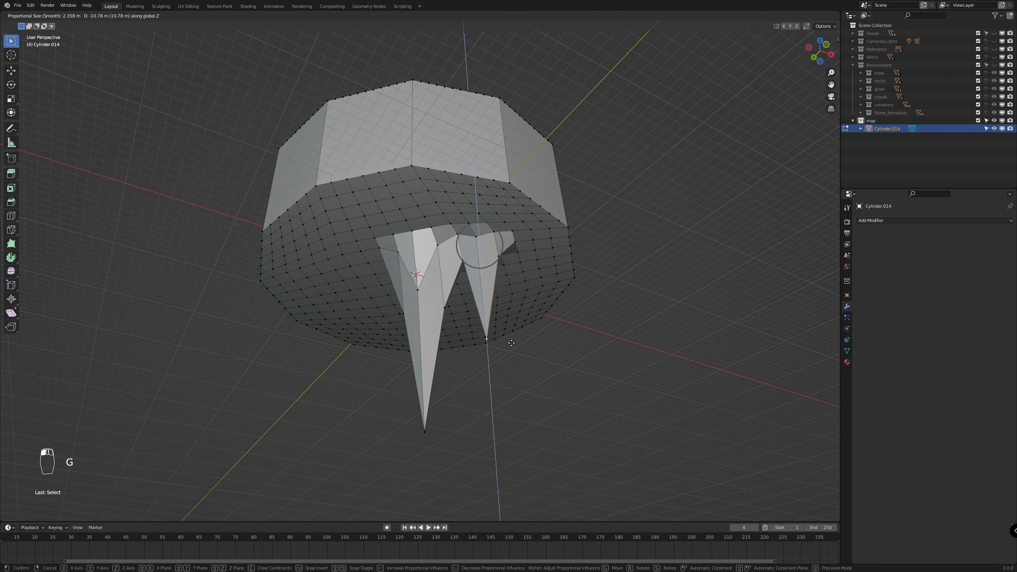
scroll(504, 321, "down", 8)
left_click(485, 291)
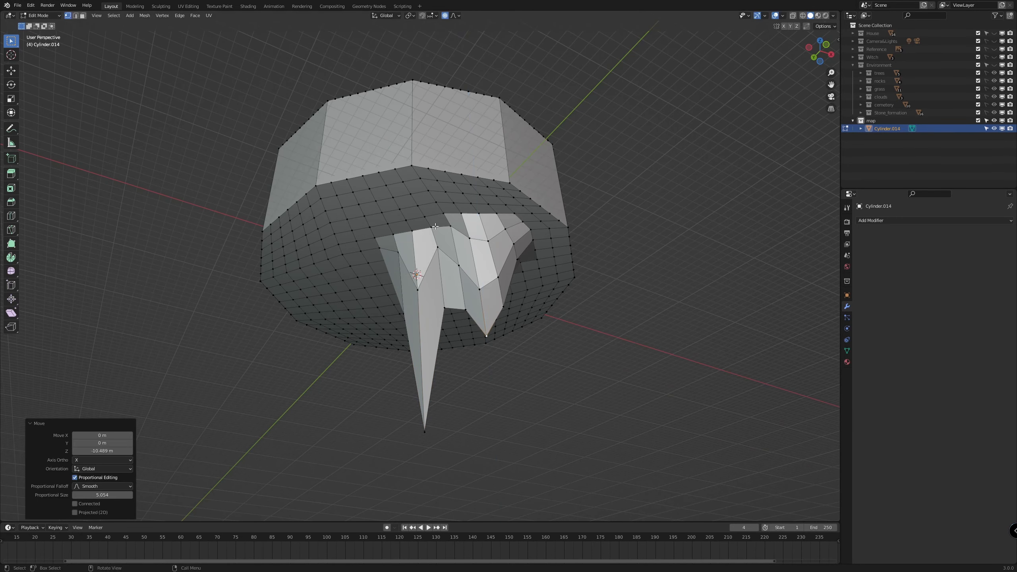
Pull an underside vertex between the central spike and the near rim about 13.4 m down along Z with a proportional size of 5.56
left_click(397, 202)
key("g")
key("z")
scroll(398, 225, "up", 2)
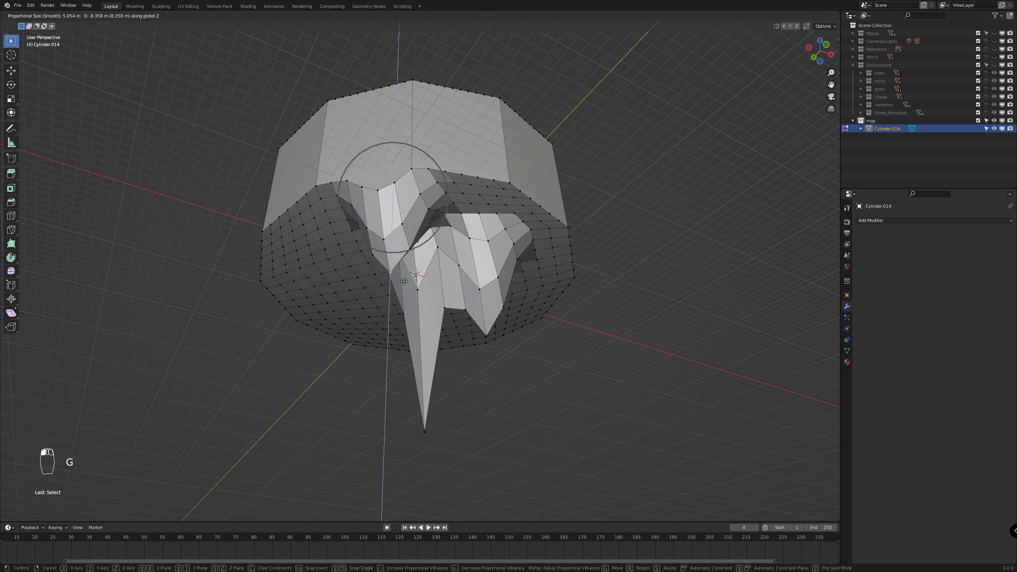
scroll(402, 345, "down", 3)
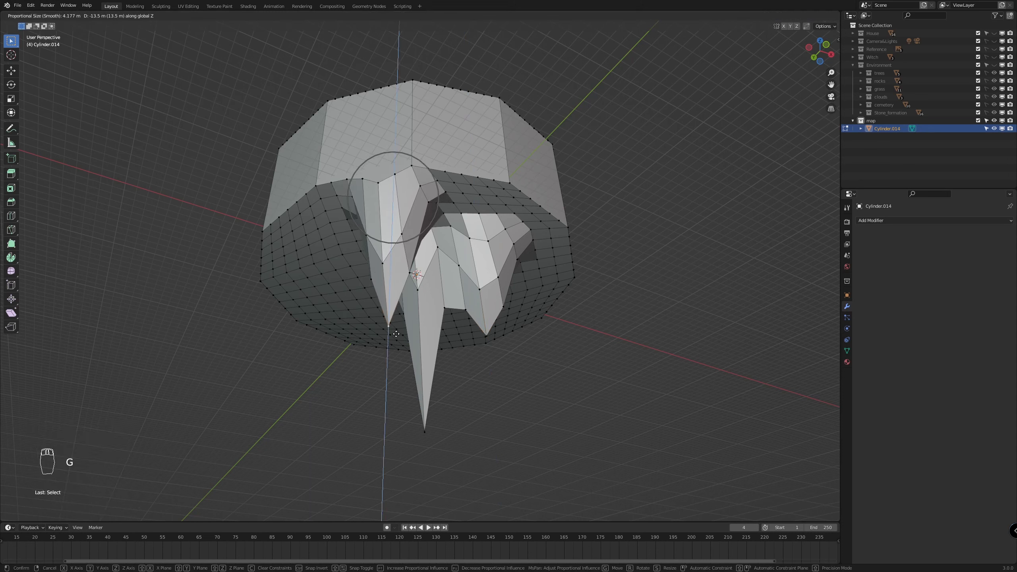
left_click(446, 342)
Raise the tip of the newest spike about 1.3 m along Z with a proportional size of 5.56
middle_click_drag(446, 342, 391, 241)
key("g")
key("z")
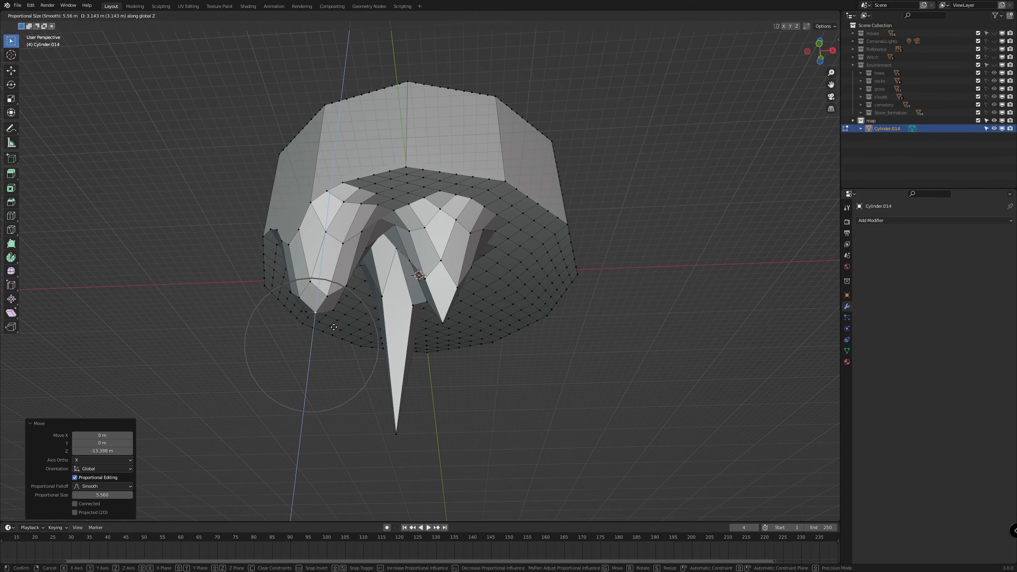
left_click(326, 348)
middle_click_drag(326, 348, 399, 352)
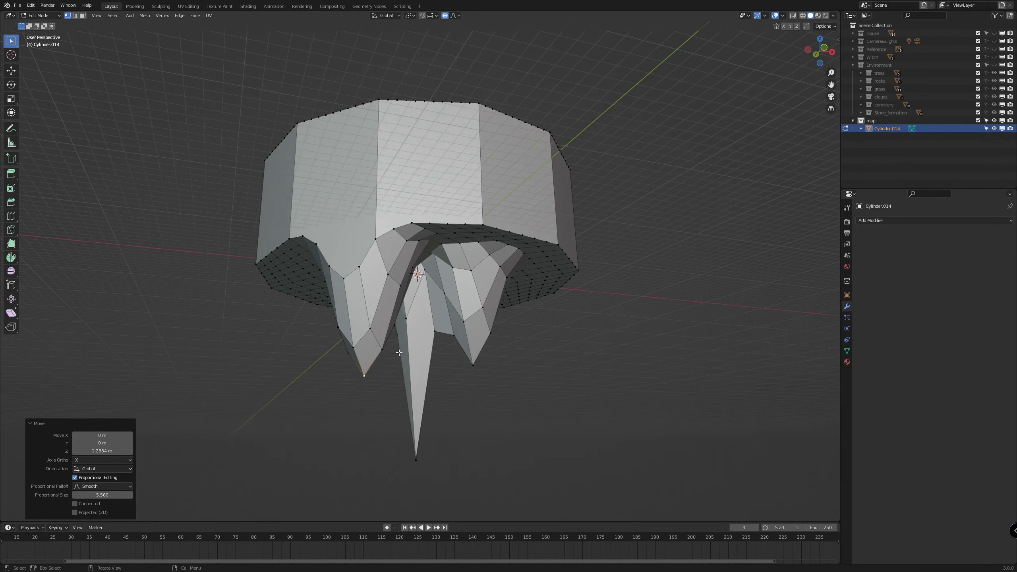
Pull an underside vertex near the rim between the spikes about 6.7 m down along Z with a proportional size of about 3.8
left_click(455, 236)
key("g")
scroll(448, 295, "up", 3)
left_click(443, 311)
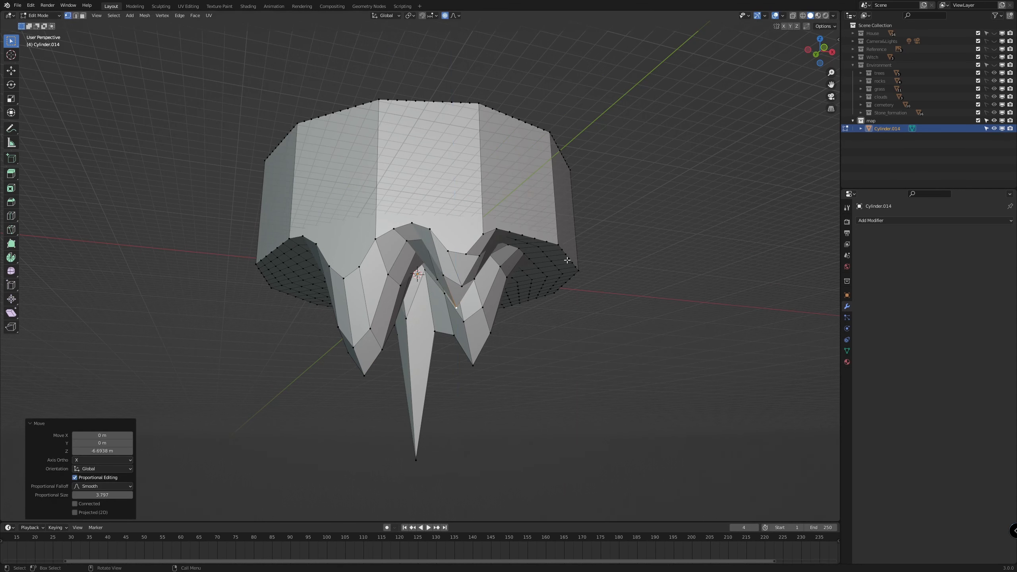
Pull a bottom corner vertex of the side wall about 5.5 m down along Z with proportional editing
left_click(568, 259)
left_click(556, 248)
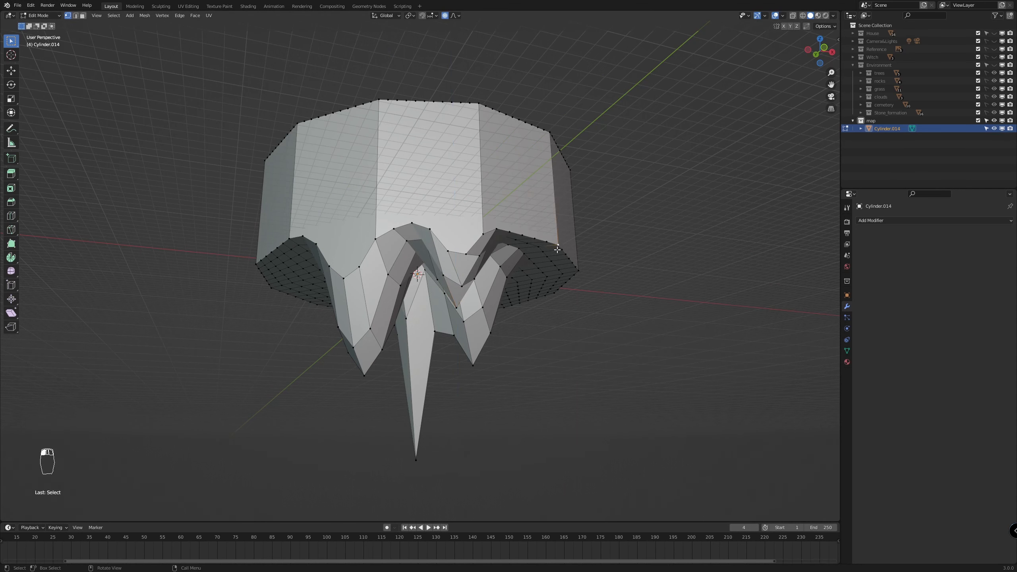
key("g")
key("z")
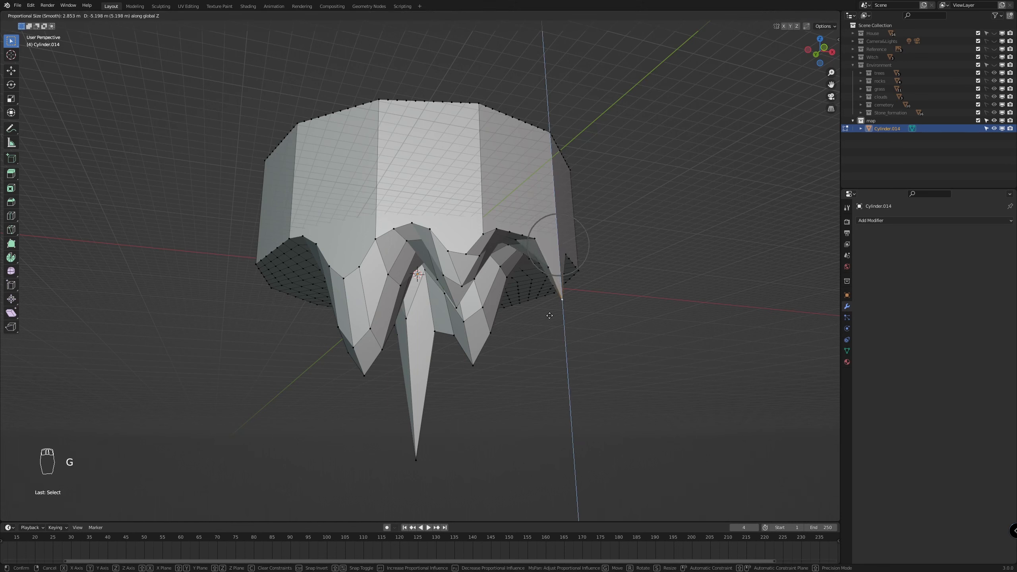
scroll(548, 317, "down", 6)
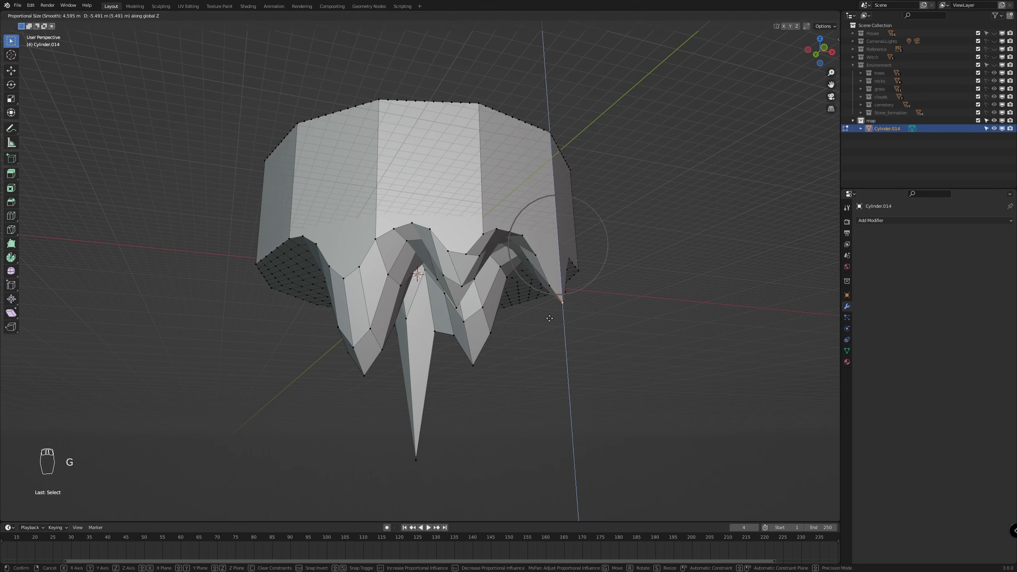
left_click(549, 317)
Pull a bottom-rim vertex in the gap beside the corner spike down along Z with proportional editing
left_click(507, 250)
key("g")
key("z")
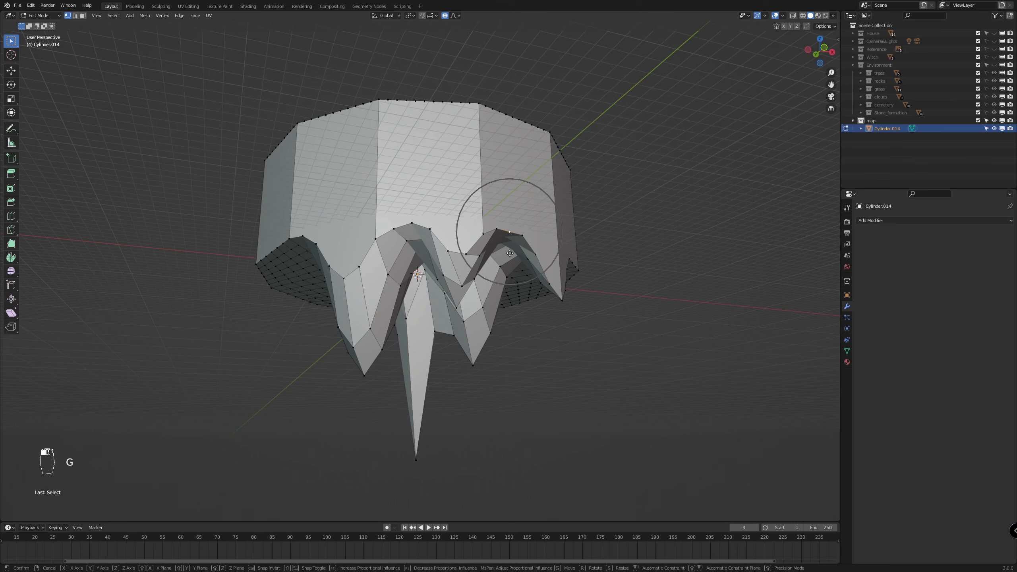
left_click(513, 281)
Pull an underside vertex near another stretch of the rim about 2.2 m down along Z with a proportional size of about 3.8
middle_click_drag(509, 311, 583, 314)
left_click(438, 241)
key("g")
key("z")
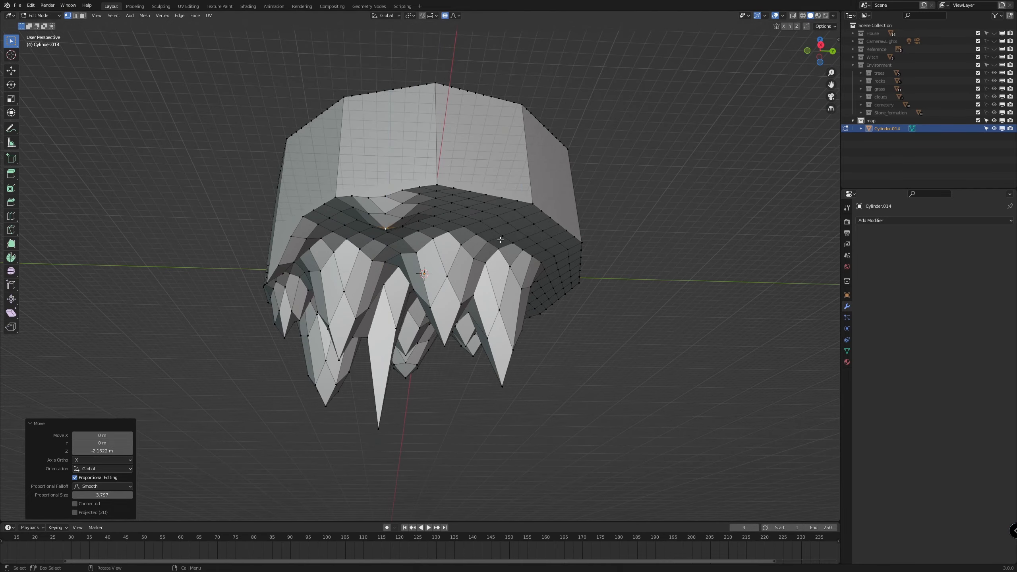
left_click(501, 239)
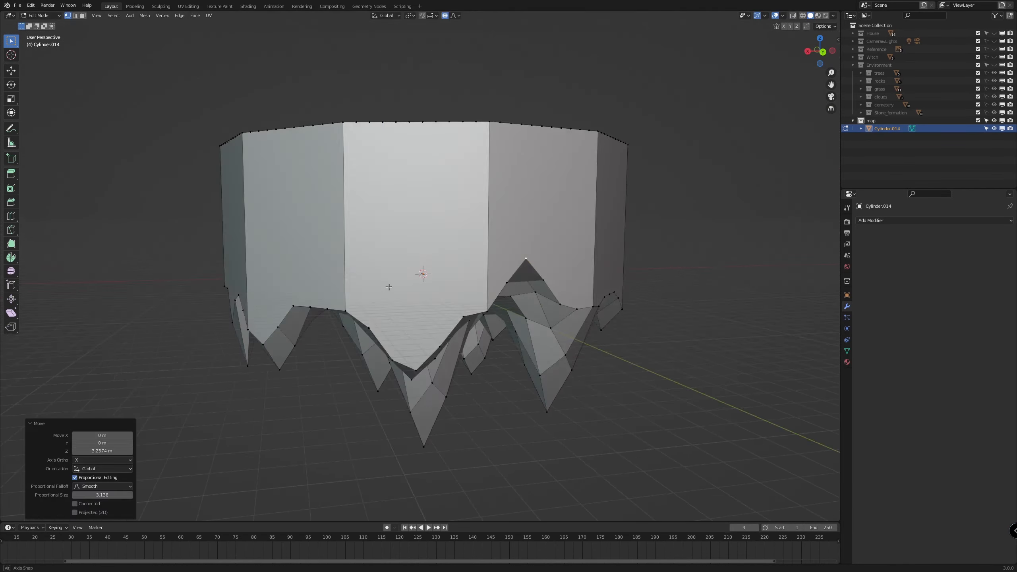
Raise a bottom-rim vertex of the side wall about 5.9 m along Z with a proportional size of about 3.1
left_click(423, 272)
key("g")
key("z")
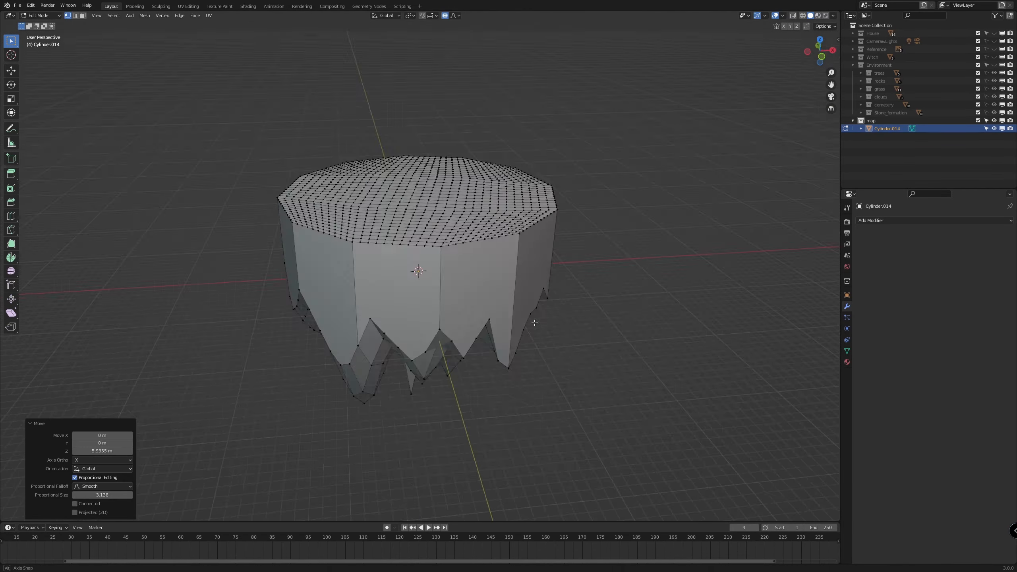
Raise the bottom-rim vertex above a long spike about 1.7 m along Z with a proportional size of about 2.6
key("z")
left_click(690, 326)
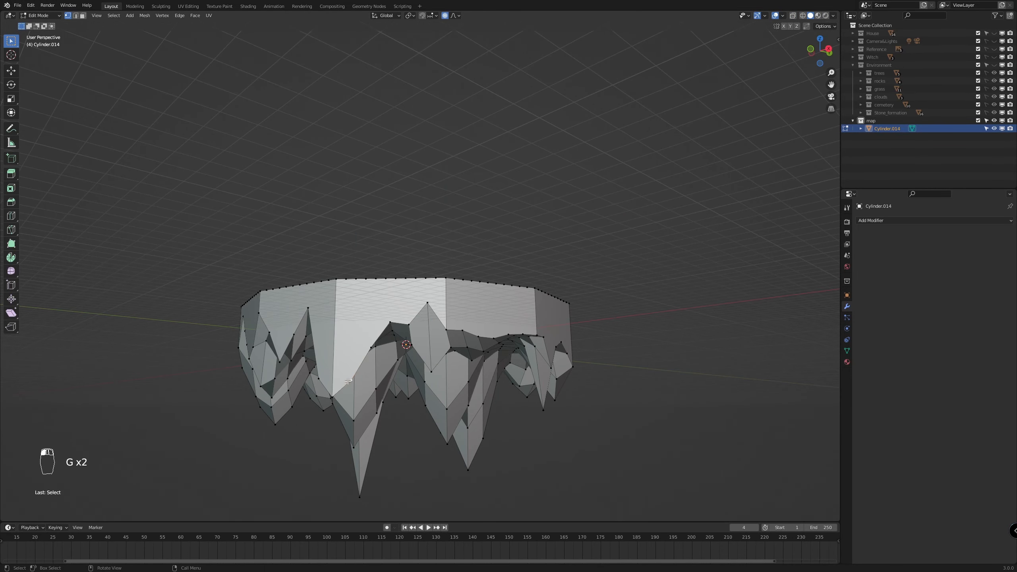
key("g")
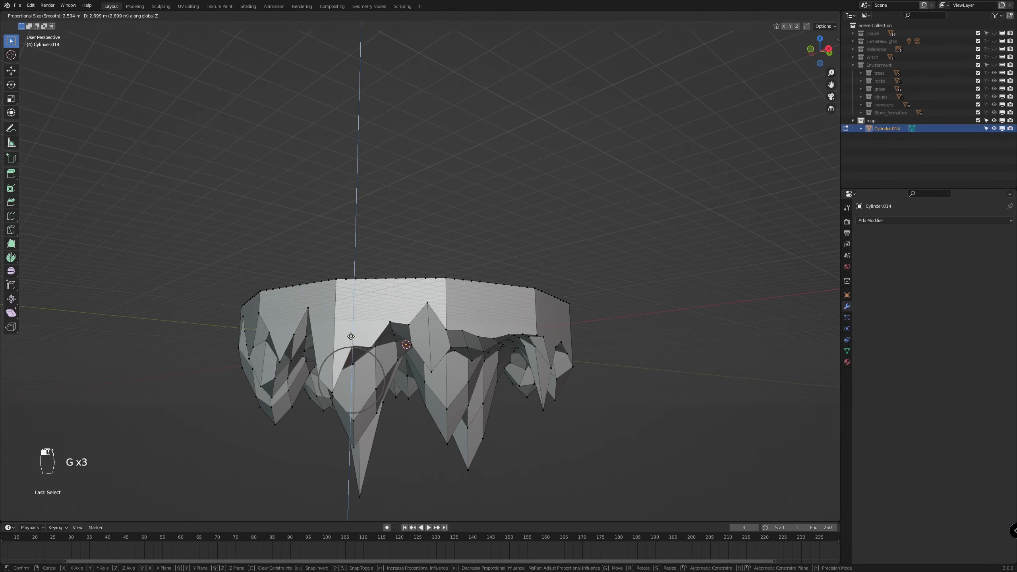
left_click(353, 347)
middle_click_drag(353, 347, 514, 443)
Raise a vertex near the far edge of the top surface about 5.9 m along Z into a peak, with a proportional size of about 3.8
key("KP_1")
scroll(513, 441, "down", 3)
scroll(487, 405, "up", 1)
scroll(528, 413, "up", 1)
middle_click_drag(528, 424, 444, 231)
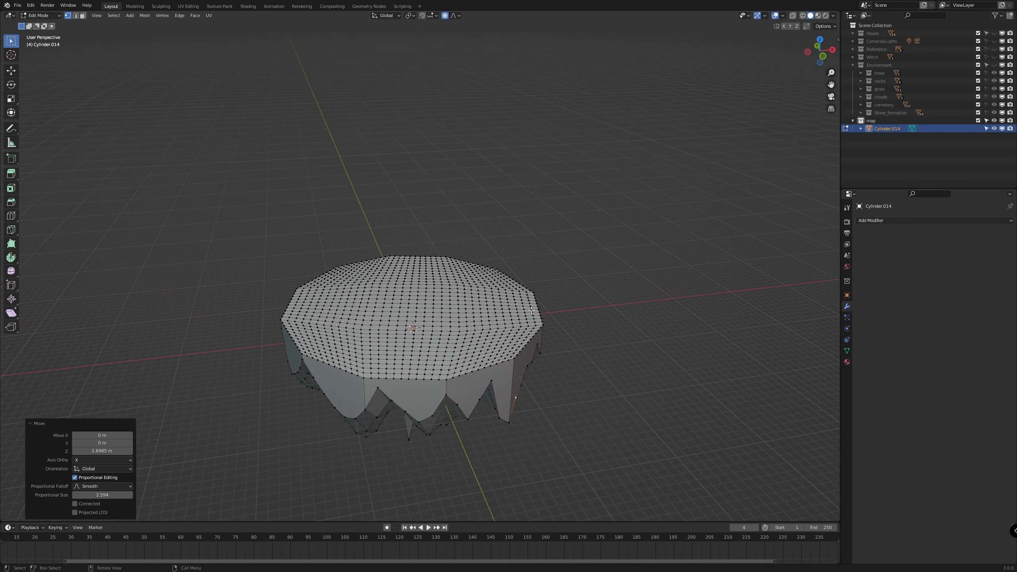
scroll(444, 231, "up", 3)
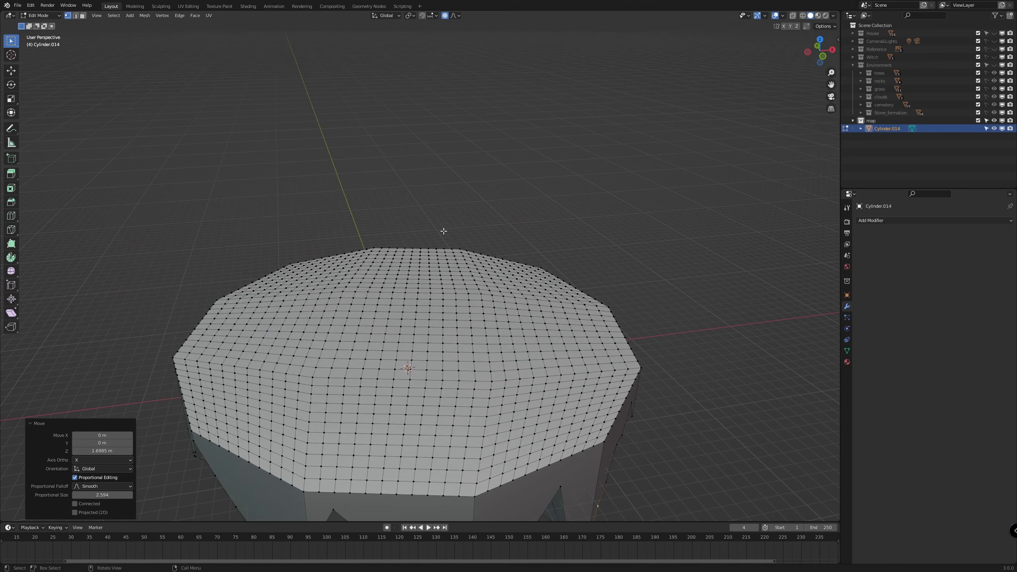
left_click(448, 270)
key("g")
key("z")
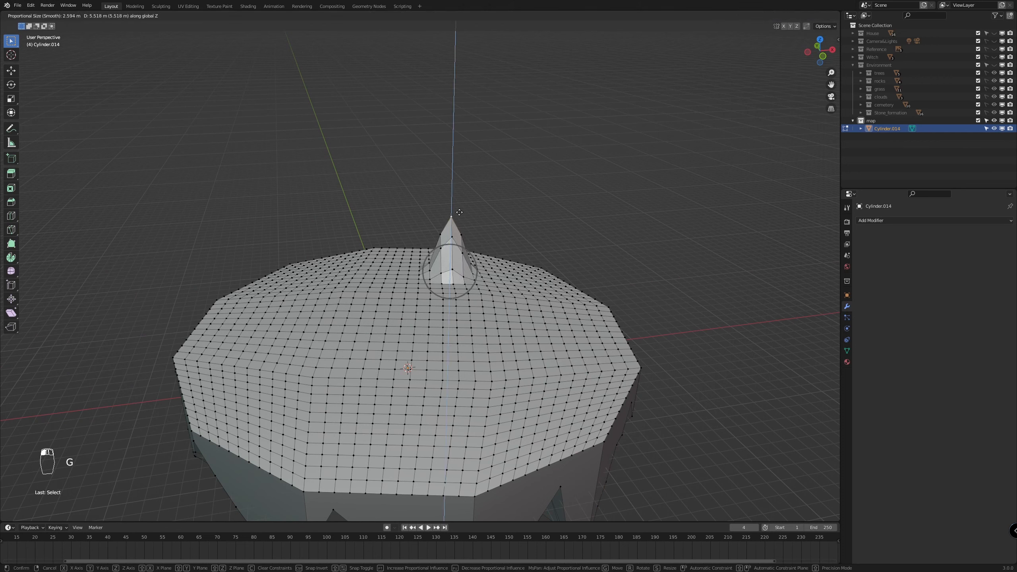
scroll(459, 212, "down", 4)
left_click(458, 208)
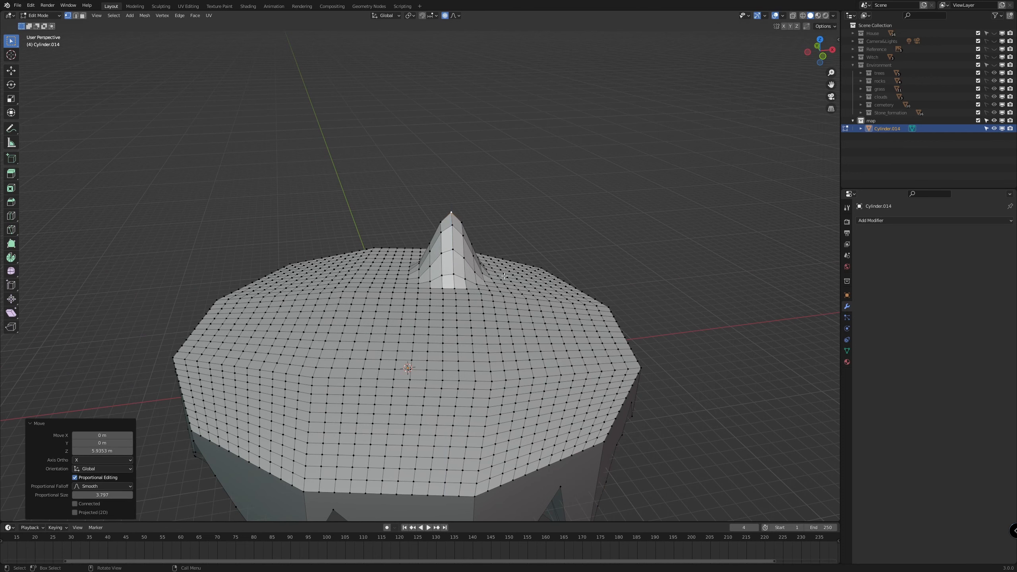
Raise a top-surface vertex beside the first peak about 8.8 m along Z with a proportional size of about 2.9
left_click(498, 275)
key("g")
key("z")
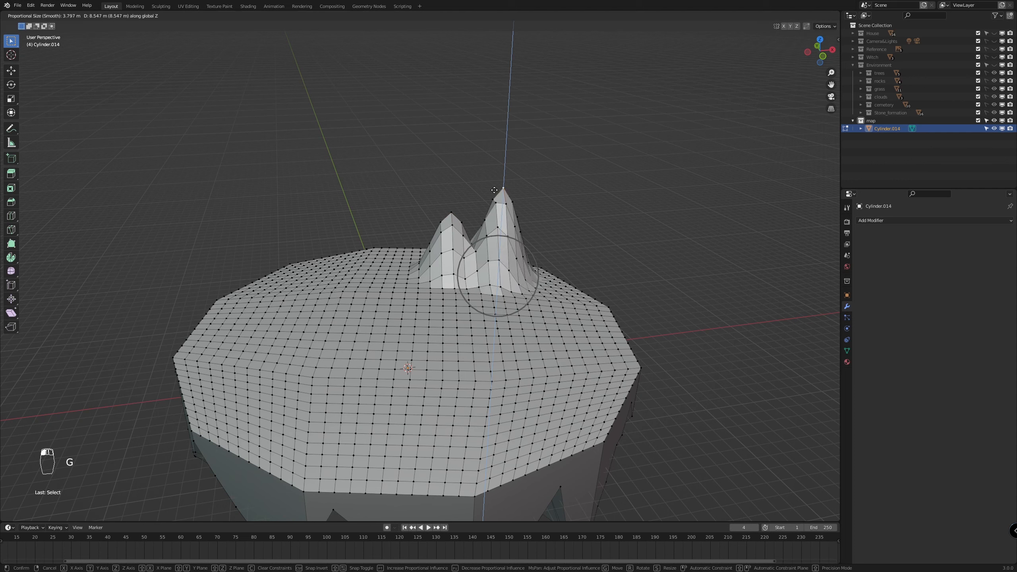
scroll(494, 196, "up", 3)
left_click(486, 208)
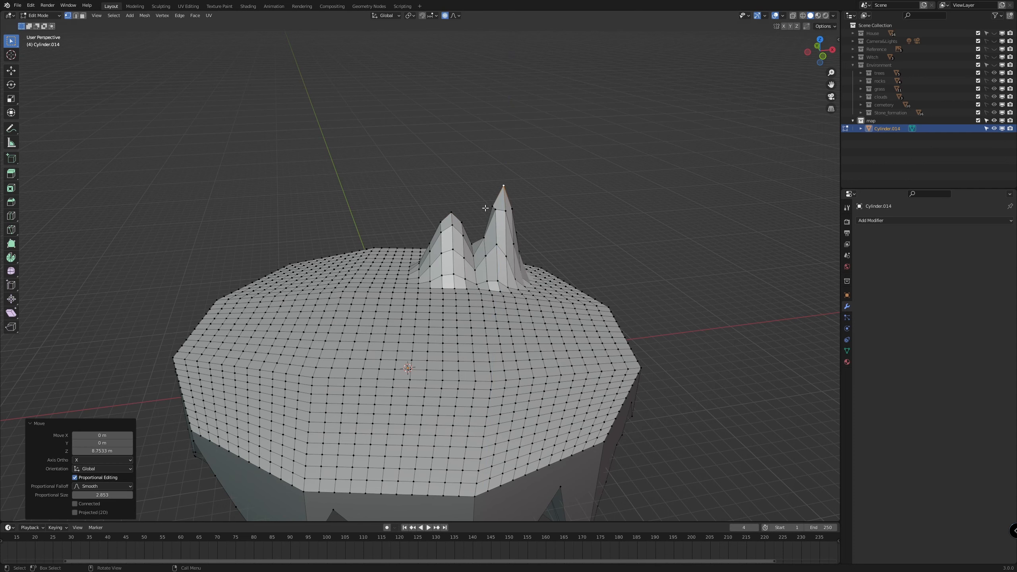
Raise a vertex in front of the two peaks about 4.4 m along Z with a proportional size of about 2.9
left_click(470, 292)
key("g")
key("z")
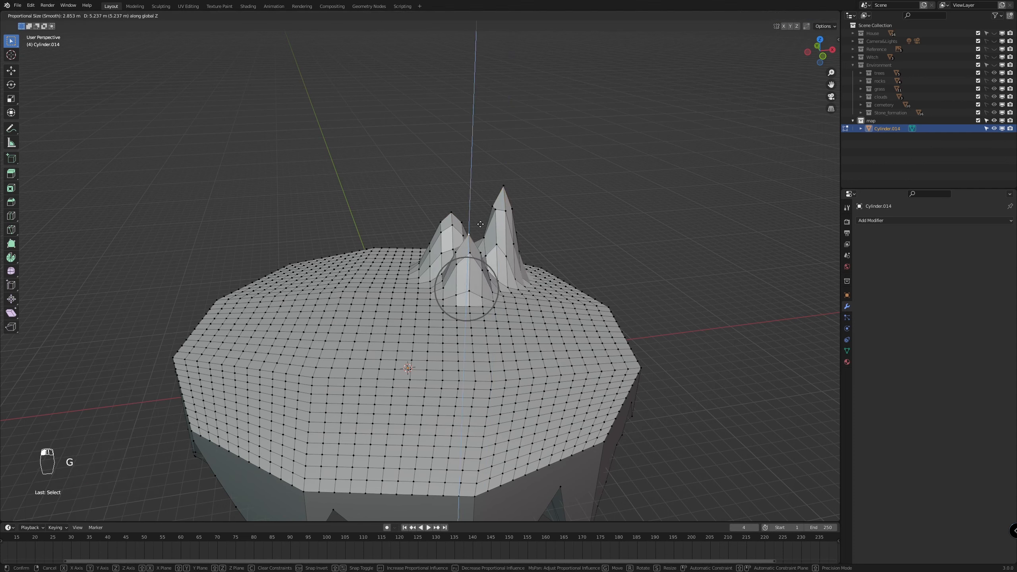
left_click(484, 235)
Raise a vertex on the inner side of the peak cluster about 2.6 m along Z with a proportional size of about 2.1
middle_click_drag(484, 235, 479, 262)
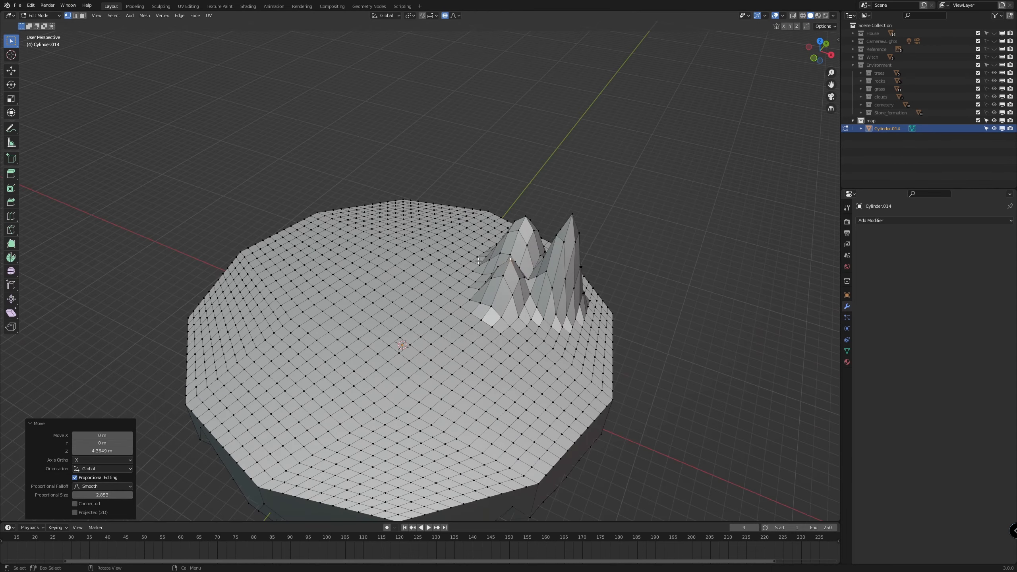
left_click(474, 281)
key("g")
key("z")
scroll(474, 261, "up", 8)
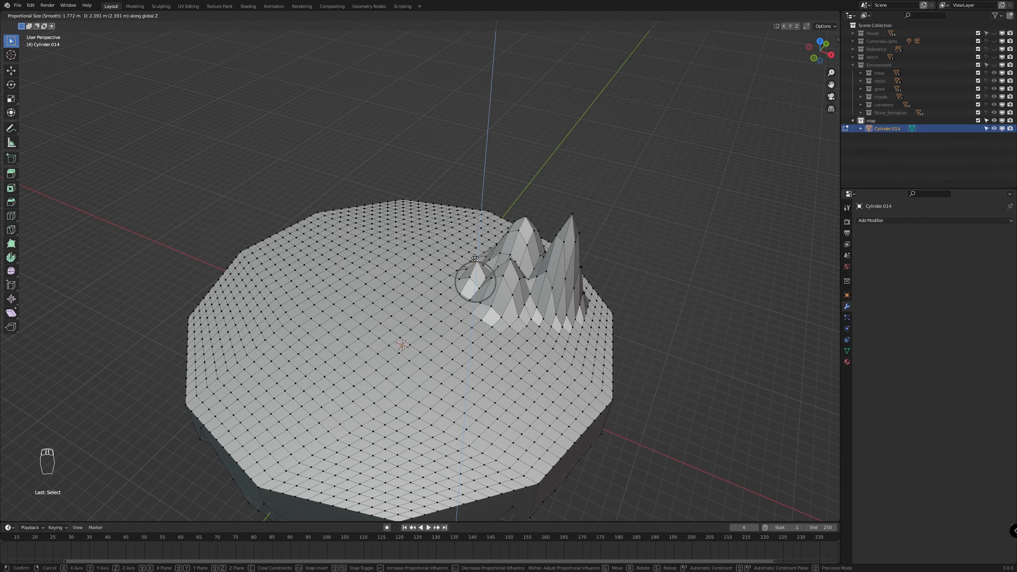
scroll(475, 258, "down", 2)
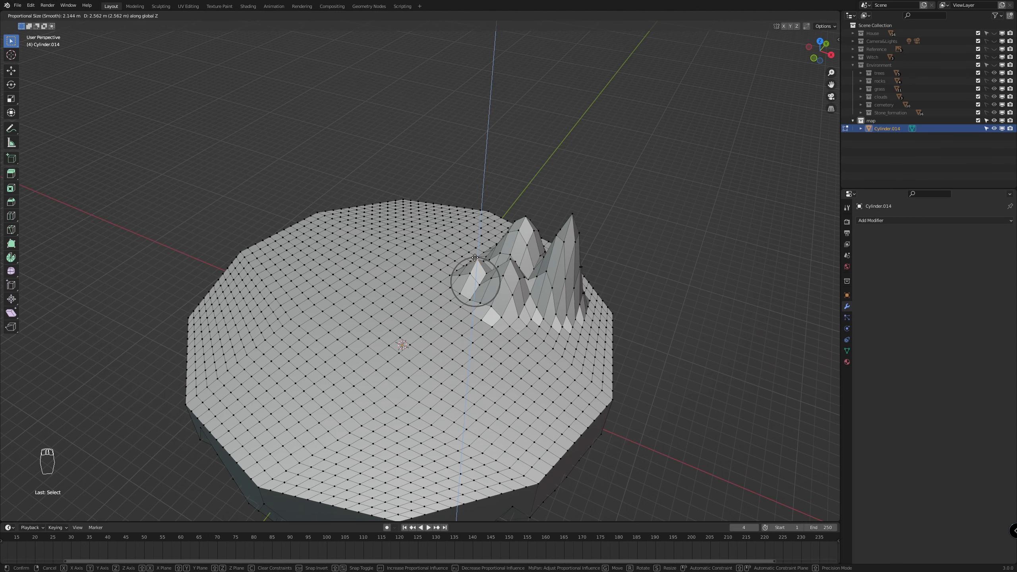
left_click(475, 258)
scroll(530, 280, "up", 1)
Raise a vertex at the rim-side foot of the first peak about 2.8 m along Z with a proportional size of about 2.4
middle_click_drag(485, 277, 620, 375)
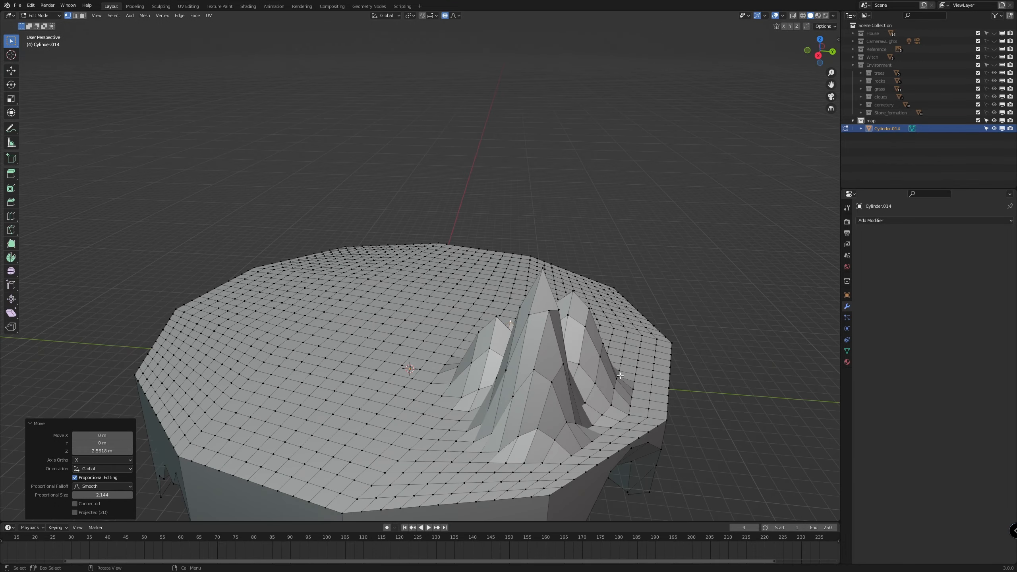
left_click(598, 386)
key("g")
key("z")
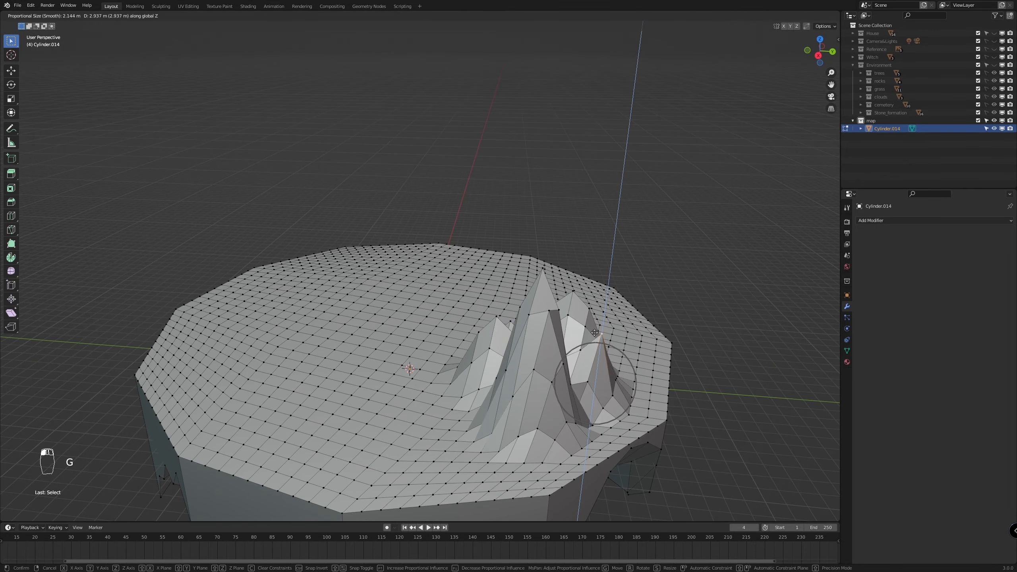
scroll(597, 338, "down", 2)
left_click(596, 335)
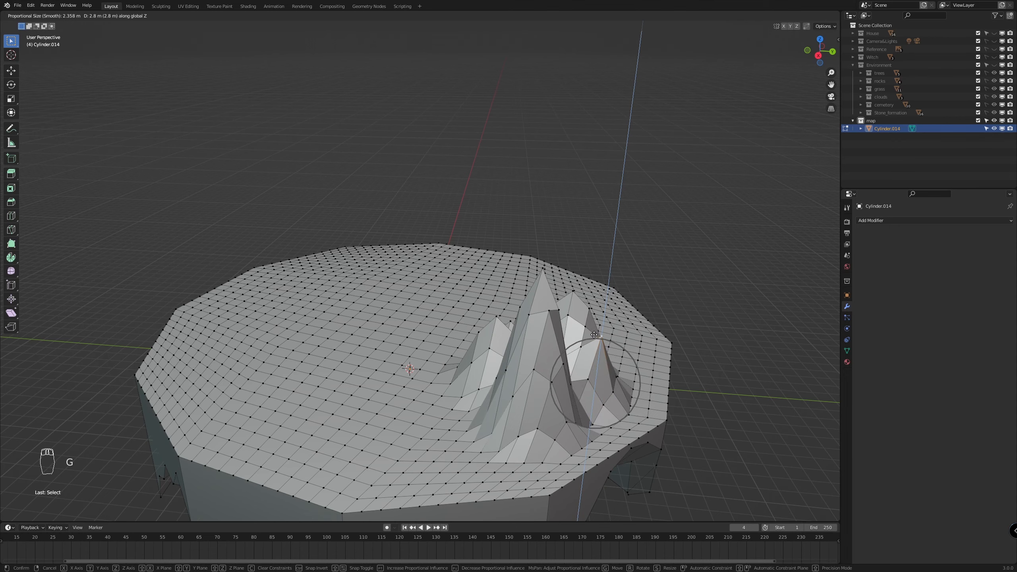
Raise a vertex near the rim, at the outer end of the mountain group, about 3.5 m along Z with a proportional size of about 2.6
middle_click_drag(683, 392, 629, 389)
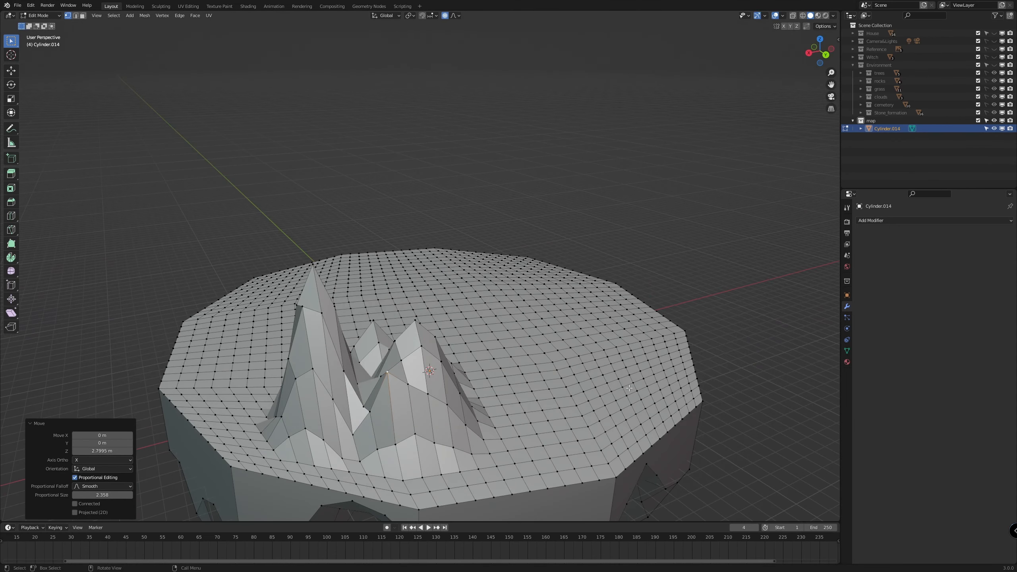
left_click(438, 480)
key("g")
key("z")
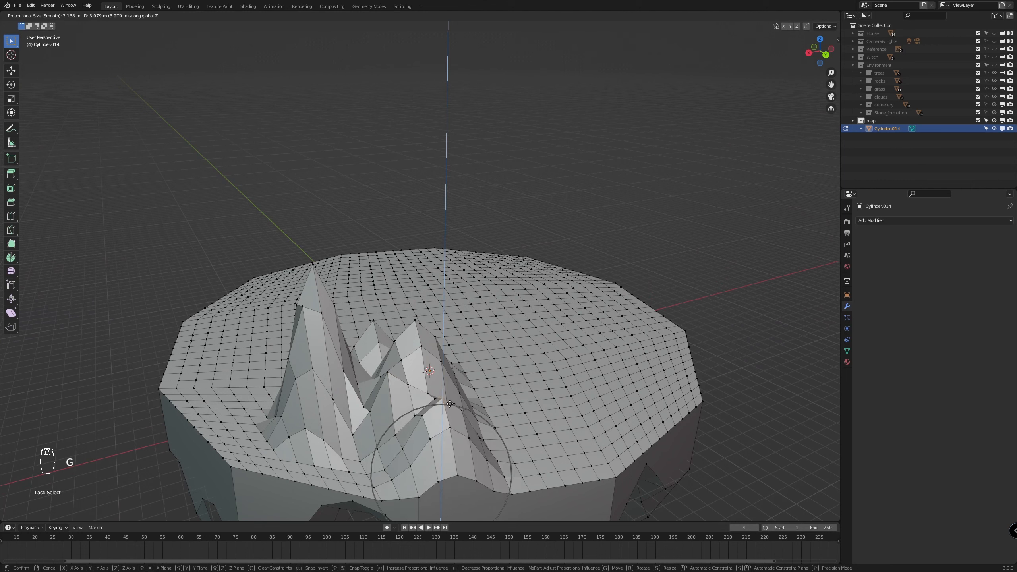
scroll(450, 403, "up", 2)
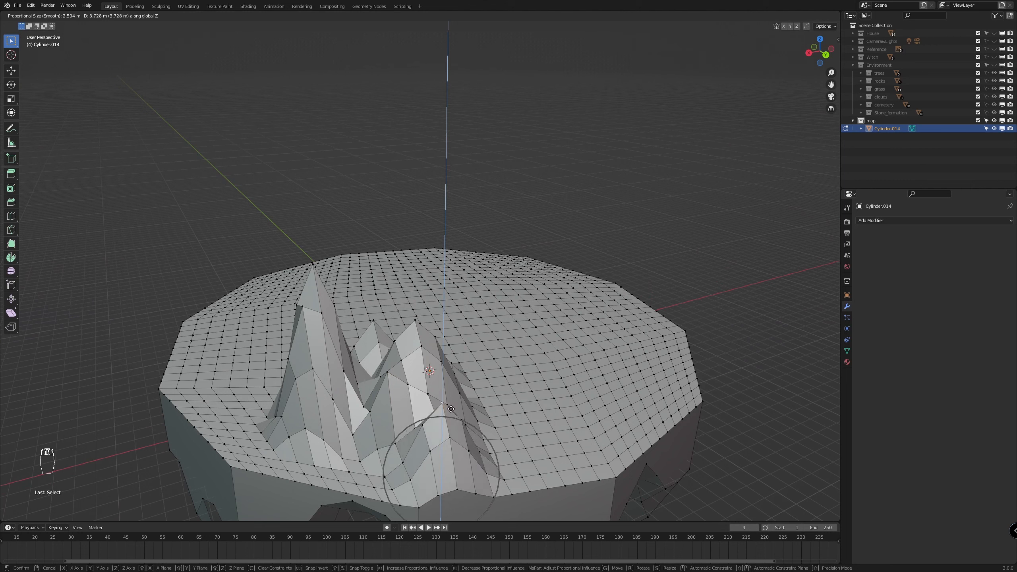
left_click(454, 415)
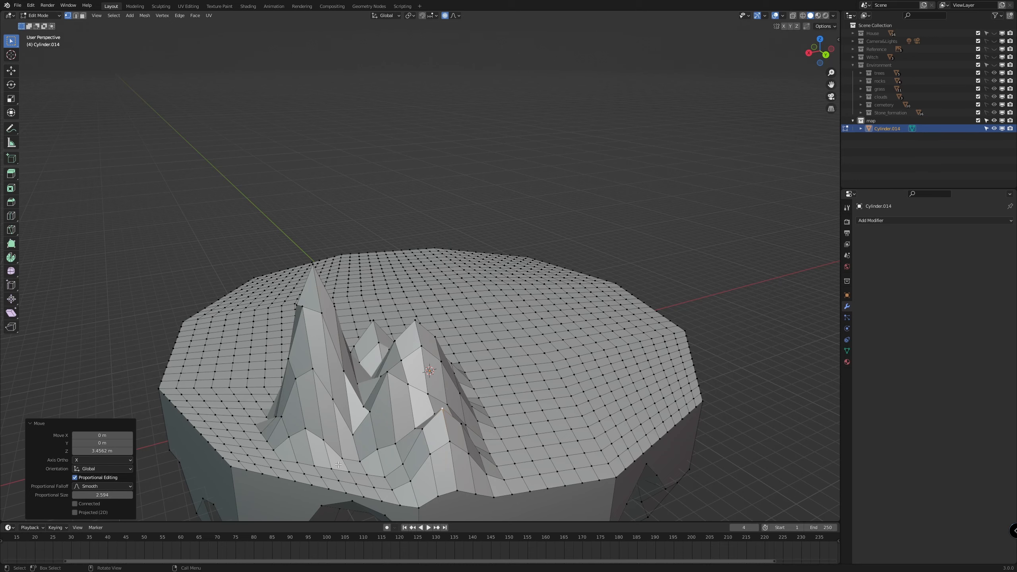
Extend the mountain range along the rim by raising another vertex about 2.9 m along Z with a proportional size of about 1.9
middle_click_drag(548, 419, 366, 436)
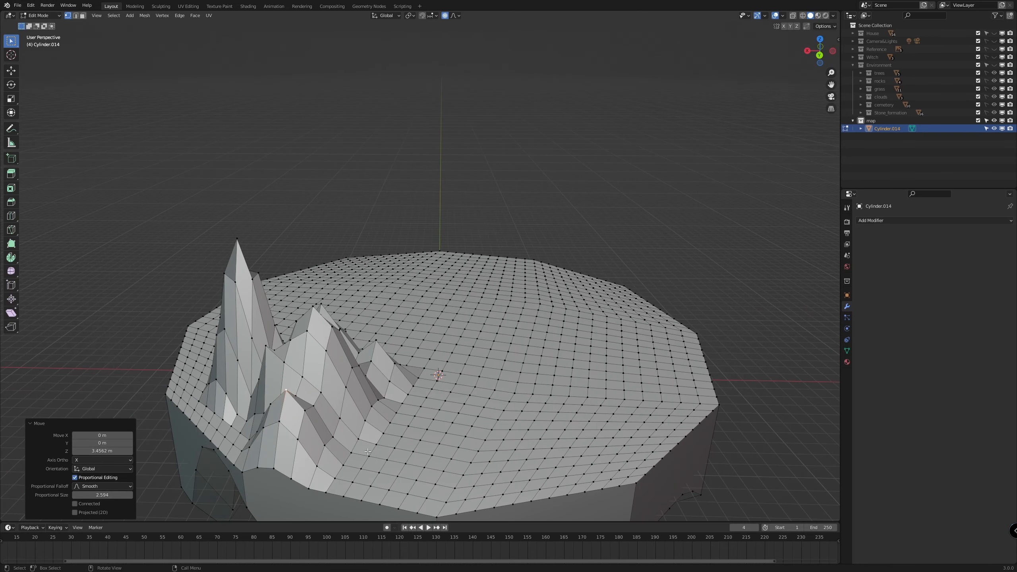
left_click(363, 464)
key("g")
key("z")
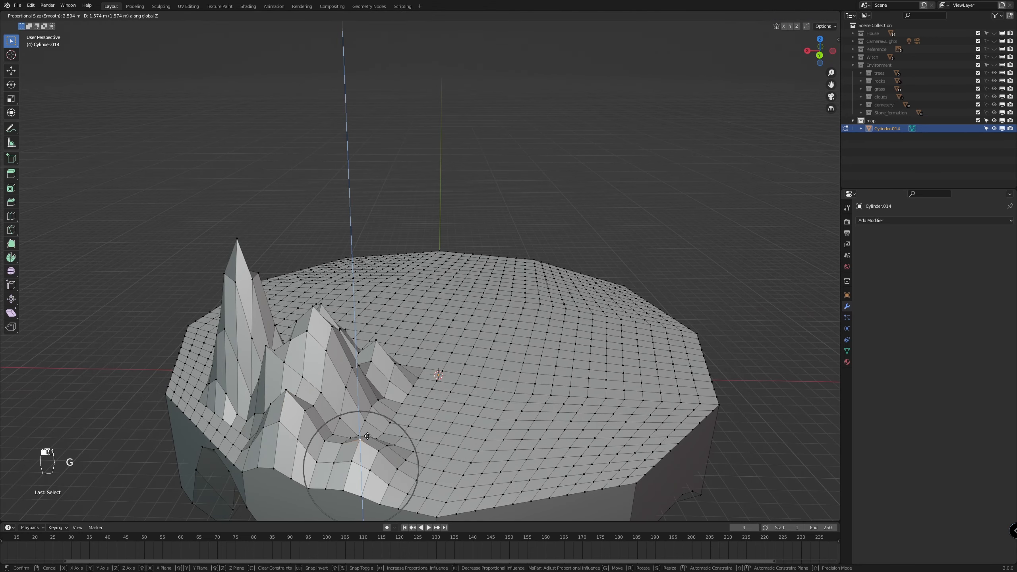
scroll(364, 427, "up", 5)
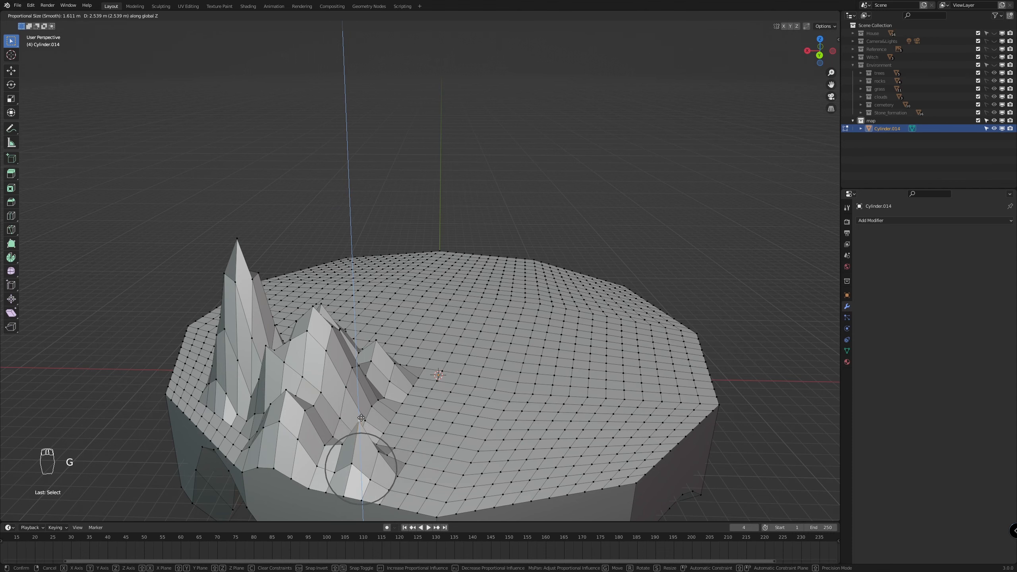
scroll(361, 418, "down", 2)
left_click(361, 410)
Raise a vertex at the inner foot of the mountains about 1.3 m along Z into a low hill, with a proportional size of about 2.6
middle_click_drag(361, 411, 350, 380)
scroll(276, 368, "up", 3)
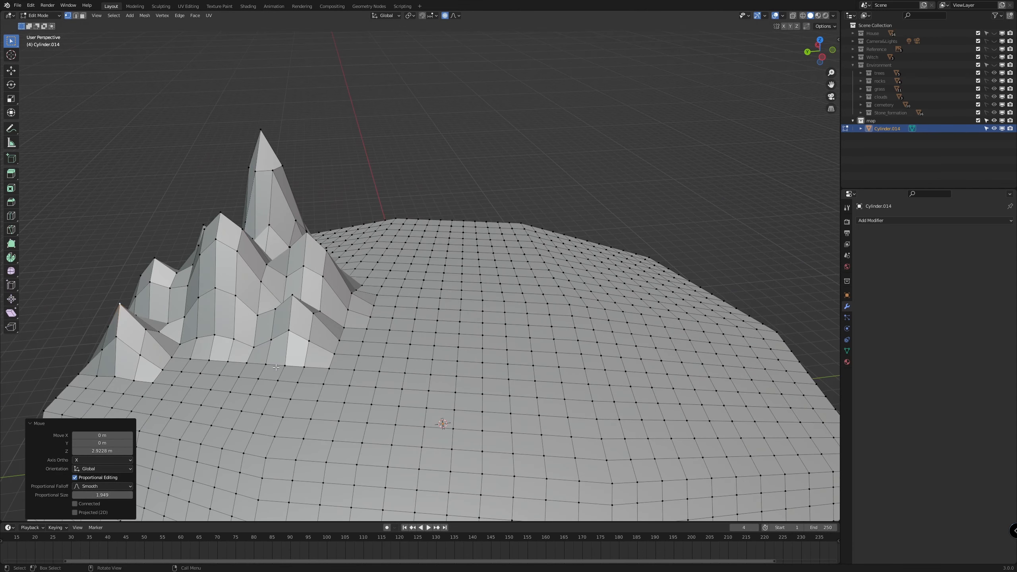
left_click(294, 381)
key("g")
left_click(287, 373)
key("g")
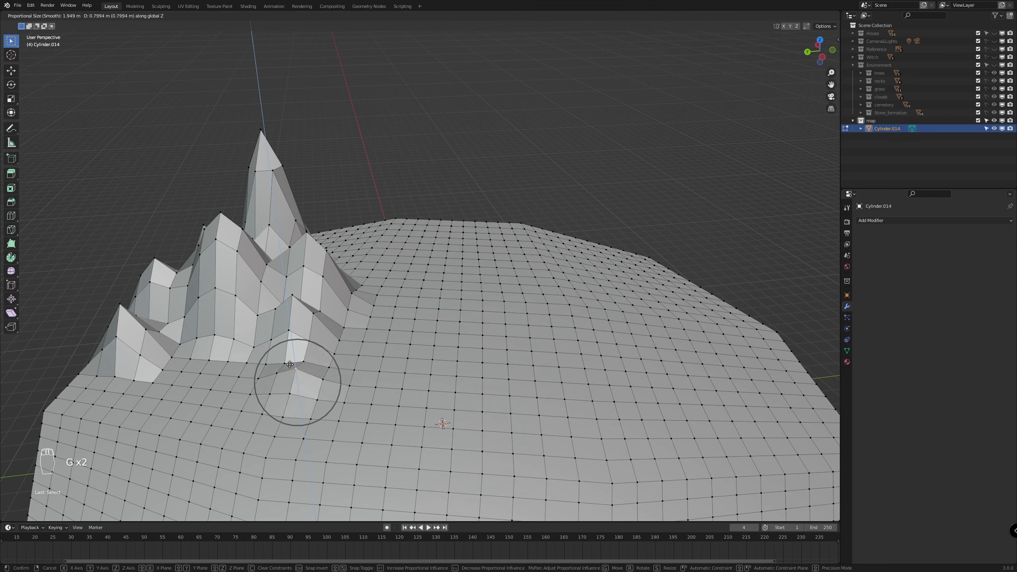
middle_click(297, 383)
scroll(288, 361, "down", 3)
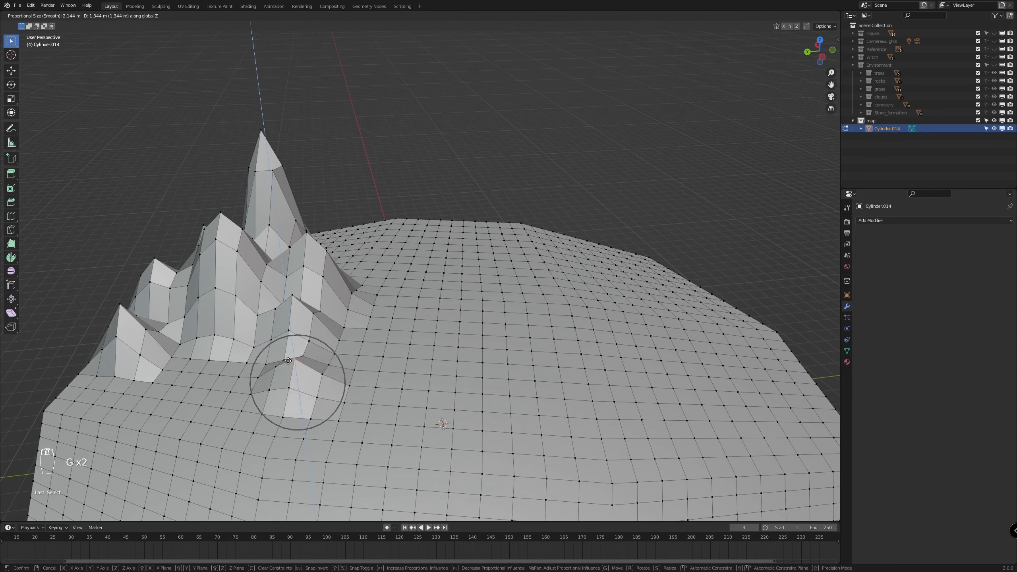
left_click(290, 365)
Raise a vertex between the low hill and the neighbouring peak about 1.6 m along Z with a proportional size of about 2.6
middle_click_drag(290, 365, 495, 347)
scroll(367, 391, "down", 5)
scroll(494, 347, "up", 5)
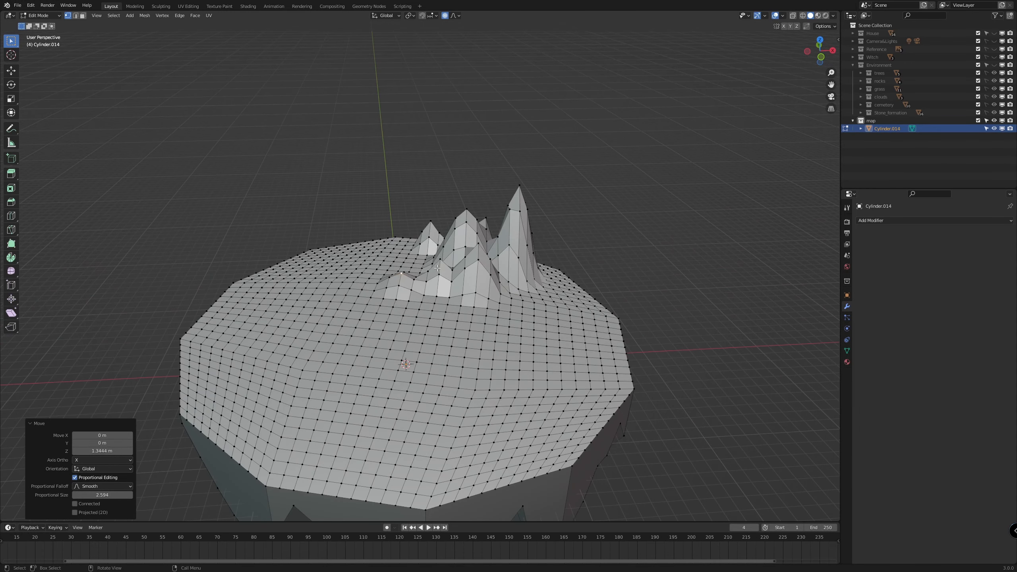
left_click(439, 299)
key("g")
key("z")
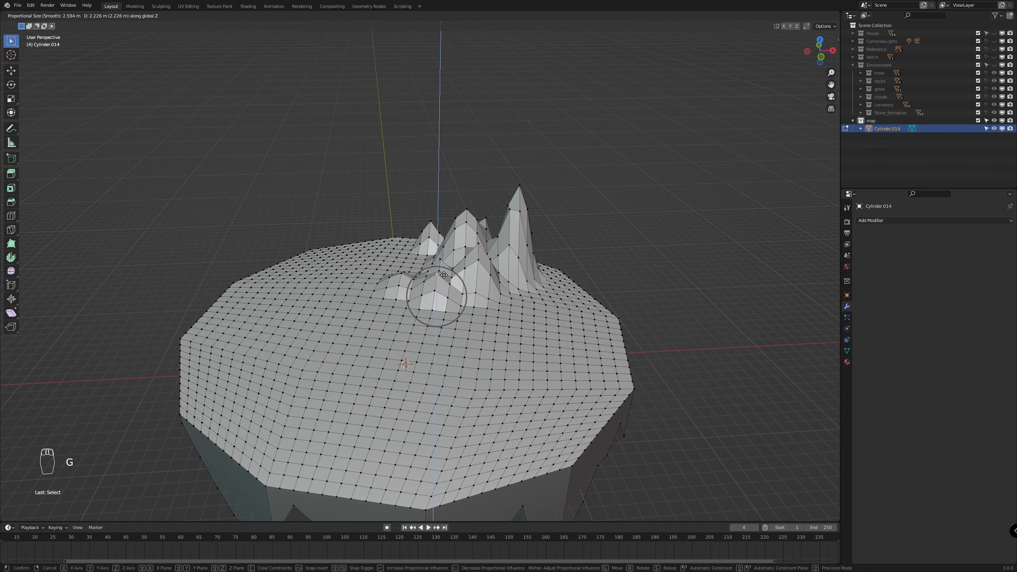
left_click(445, 282)
From the top view, circle-select a winding band of vertices running from the mountains across the surface to the opposite rim
middle_click_drag(532, 347, 442, 347)
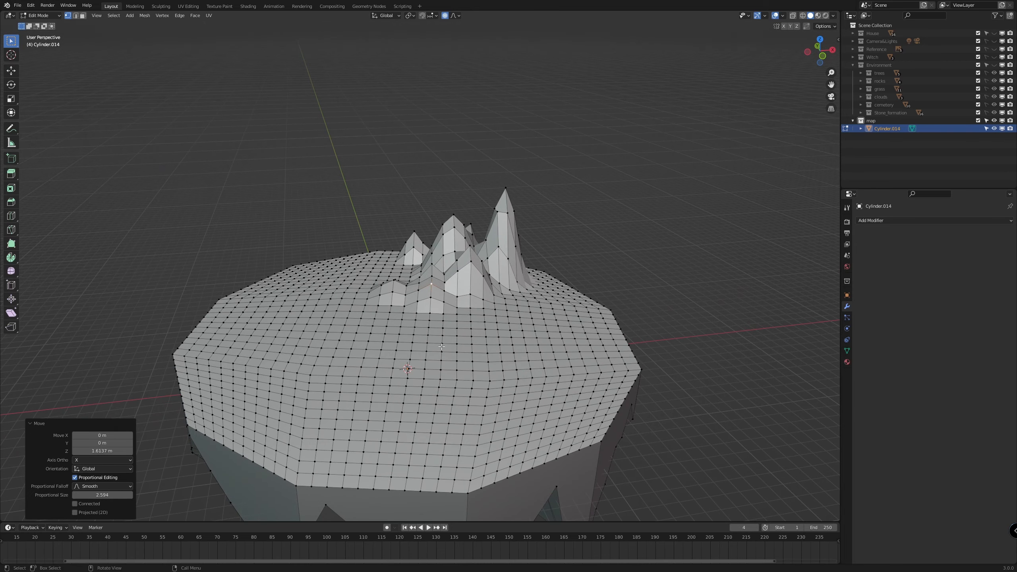
key("KP_7")
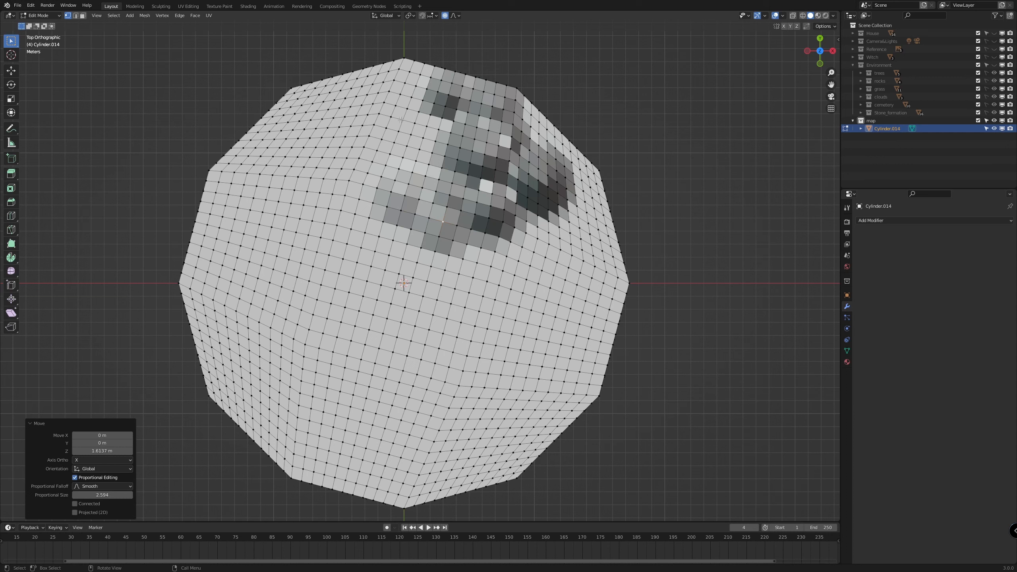
key("c")
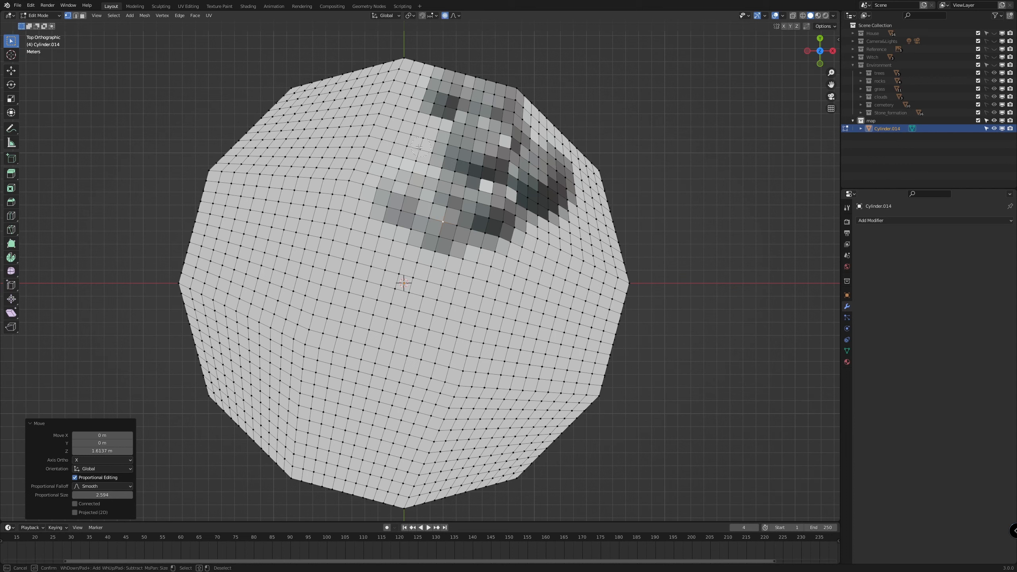
mouse_move(428, 138)
left_mouse_down()
mouse_move(382, 143)
mouse_move(333, 187)
left_mouse_up()
left_click_drag(371, 421, 365, 433)
left_click_drag(364, 489, 374, 494)
left_click_drag(301, 234, 440, 134)
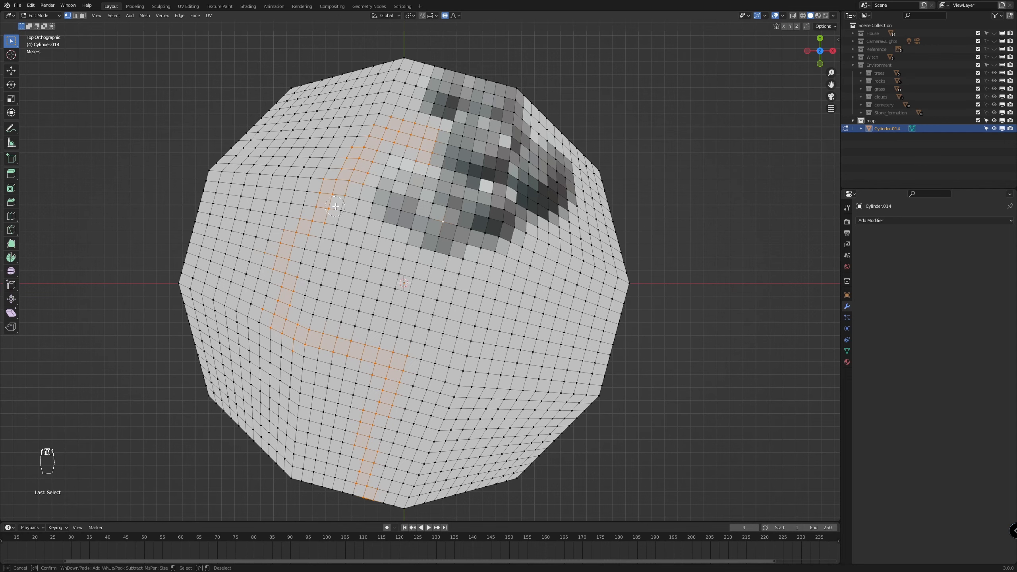
left_click_drag(335, 206, 307, 293)
right_click(307, 292)
key("c")
right_click(424, 373)
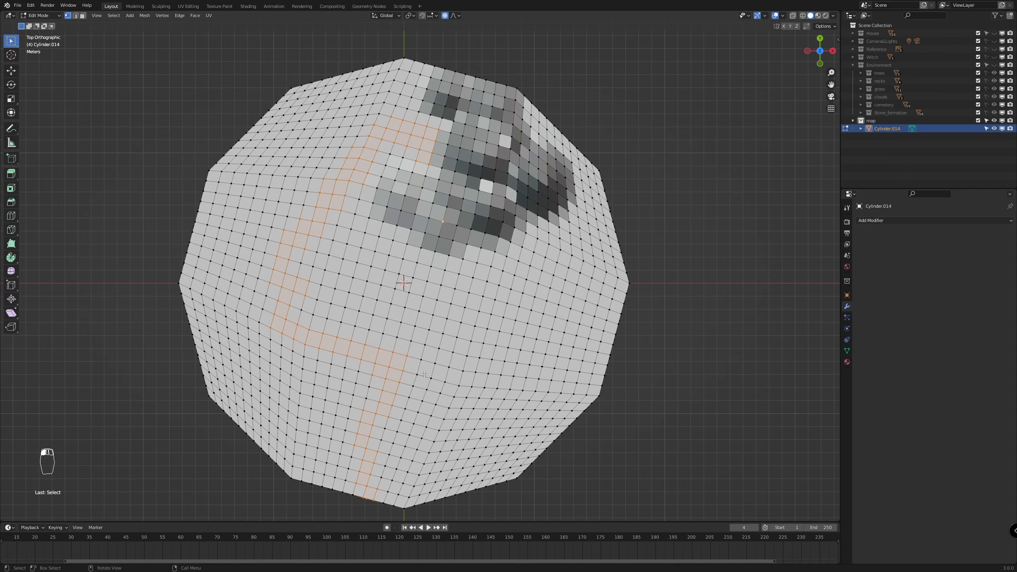
Widen the river path selection by circle-selecting more vertices along its bends and its lower stretch down to the rim
scroll(424, 374, "up", 1)
middle_click_drag(425, 374, 449, 248, "shift")
key("c")
mouse_move(378, 217)
left_mouse_down()
mouse_move(433, 265)
mouse_move(419, 318)
left_mouse_up()
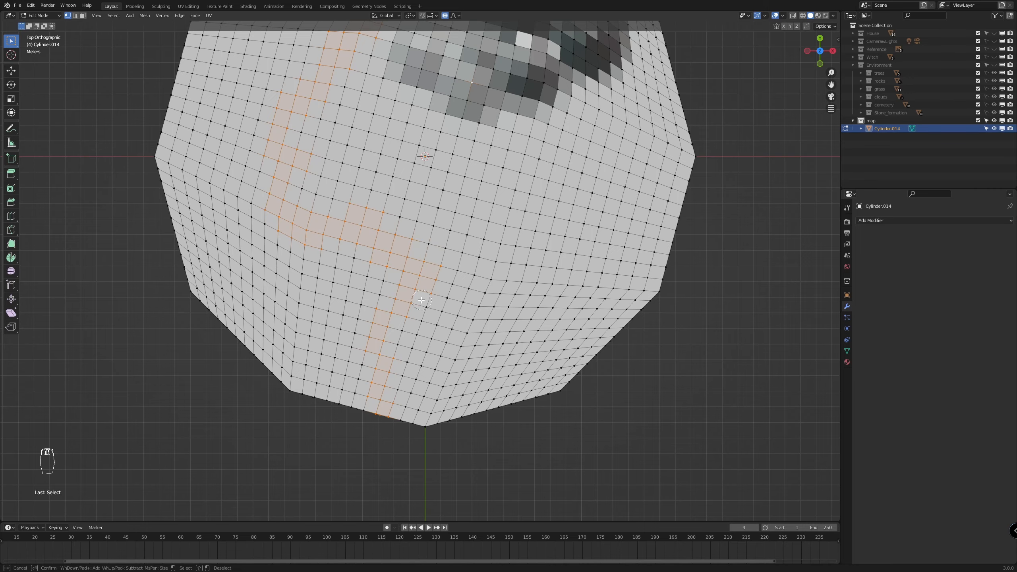
right_click(430, 257)
scroll(429, 258, "up", 1)
middle_click_drag(430, 257, 436, 145, "shift")
key("c")
right_click(384, 463)
middle_click_drag(384, 463, 384, 424)
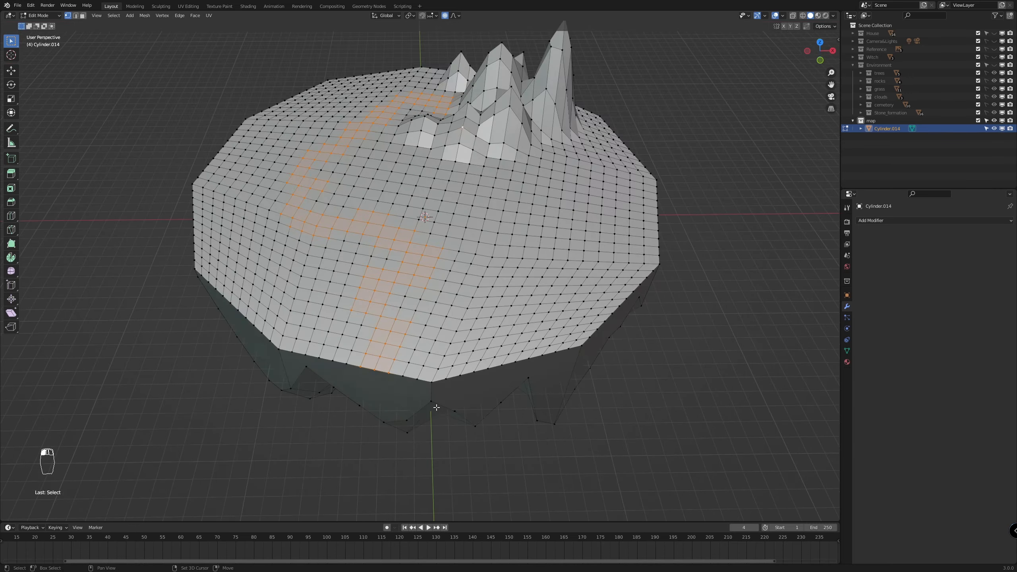
scroll(318, 209, "up", 4)
key("c")
right_click(318, 209)
mouse_move(317, 210)
middle_mouse_down()
mouse_move(368, 206)
mouse_move(308, 199)
middle_mouse_up()
scroll(309, 199, "down", 3)
scroll(308, 199, "up", 1)
Create a vertex group named river, assign the selected path vertices to it, and select the group's vertices
left_click(847, 350)
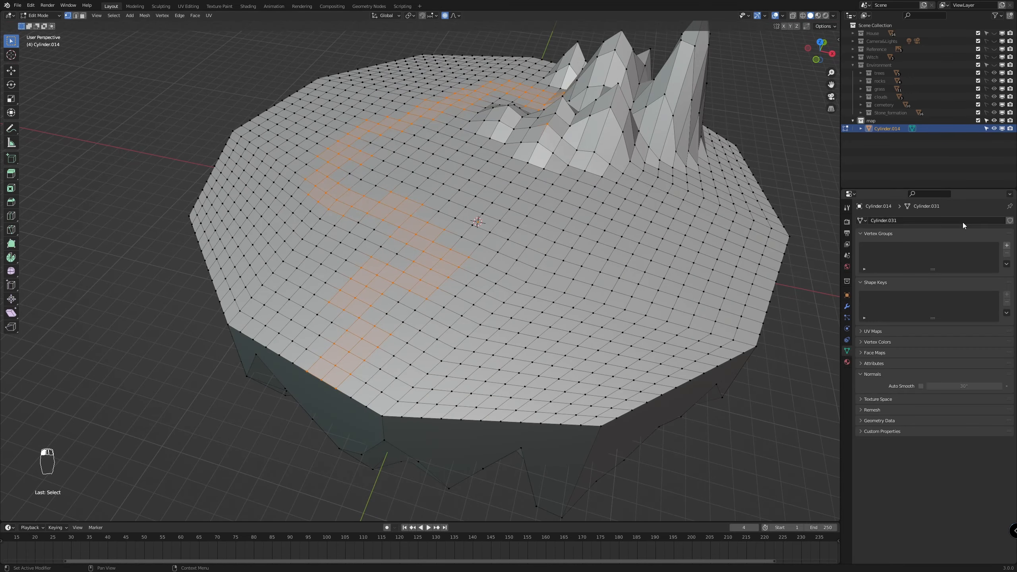
left_click(1007, 245)
double_click(876, 248)
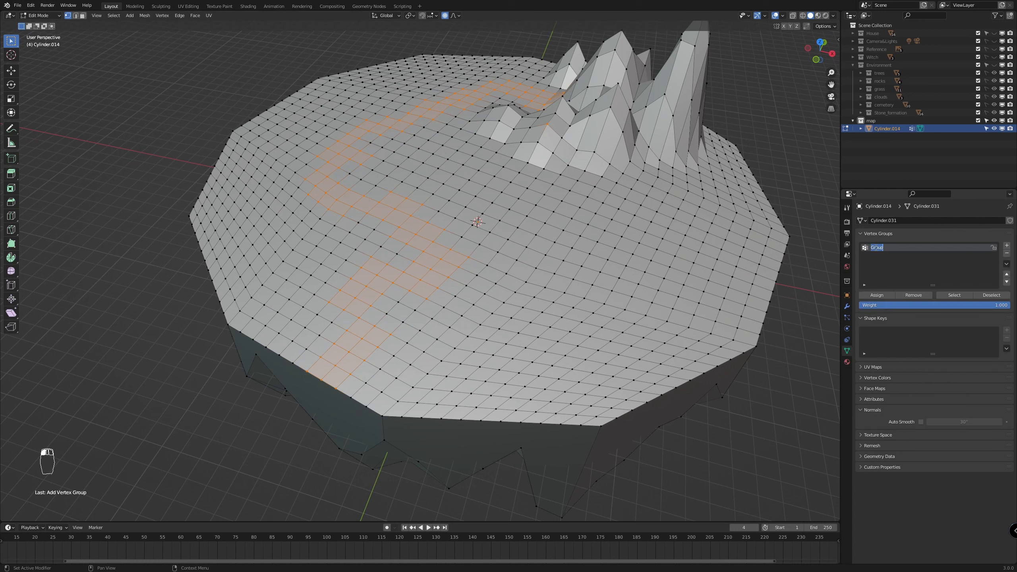
type("niver")
key("Return")
left_click(877, 296)
left_click(725, 440)
left_click(965, 293)
key("g")
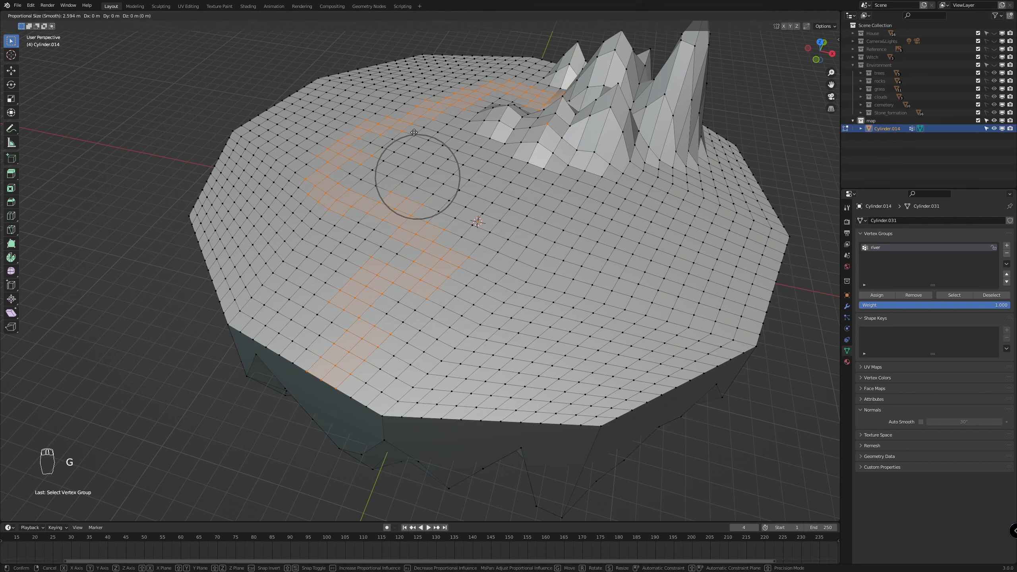
key("z")
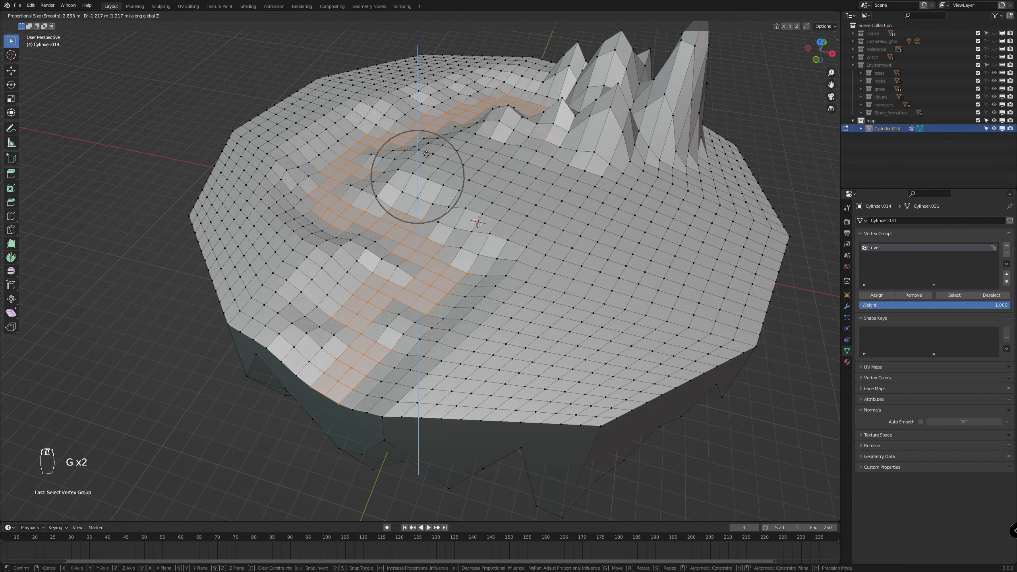
scroll(426, 161, "up", 2)
scroll(426, 162, "up", 4)
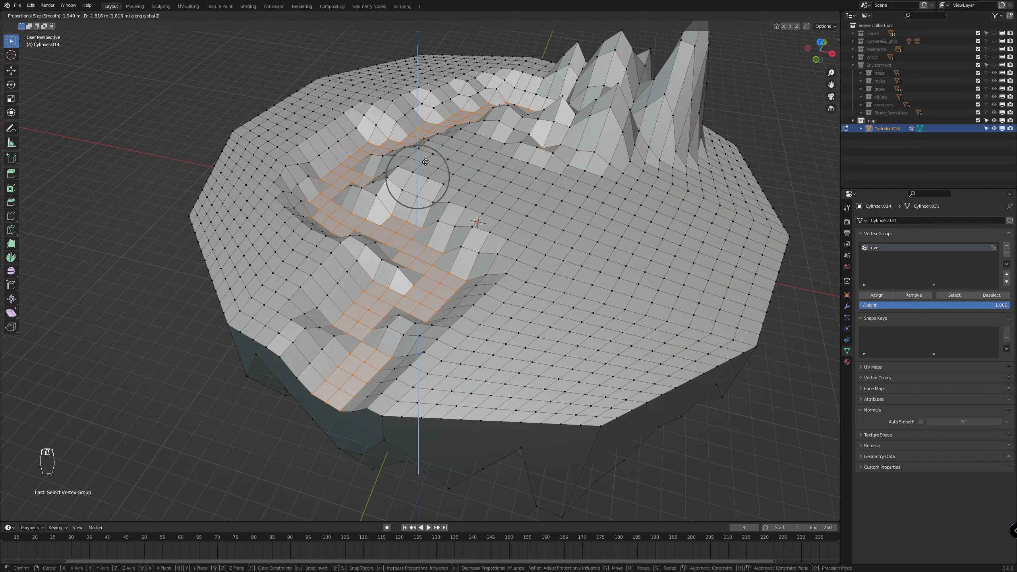
key("Escape")
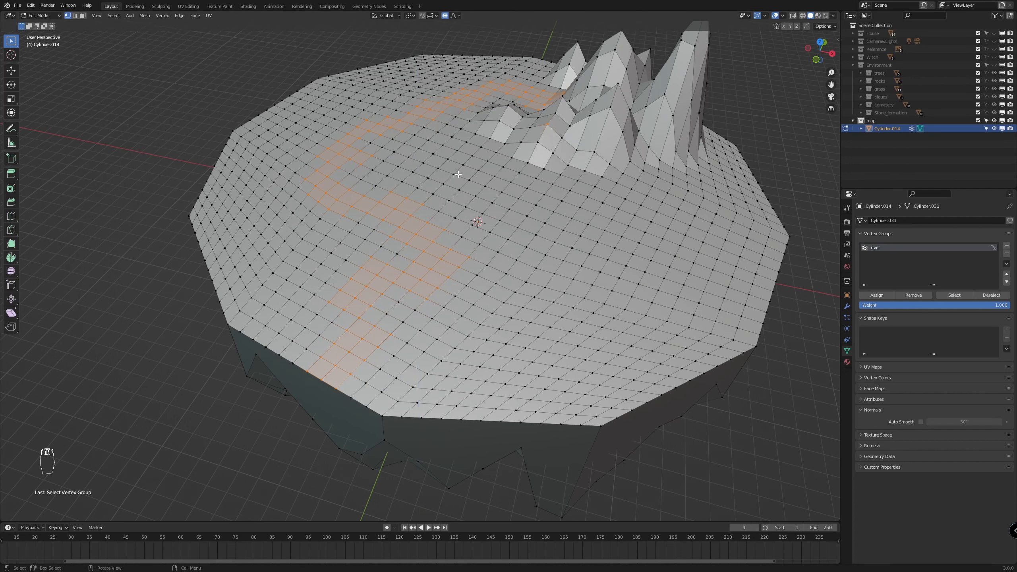
Lower the river group's vertices about 2.07 m along Z with a proportional size of about 1.6
key("g")
key("z")
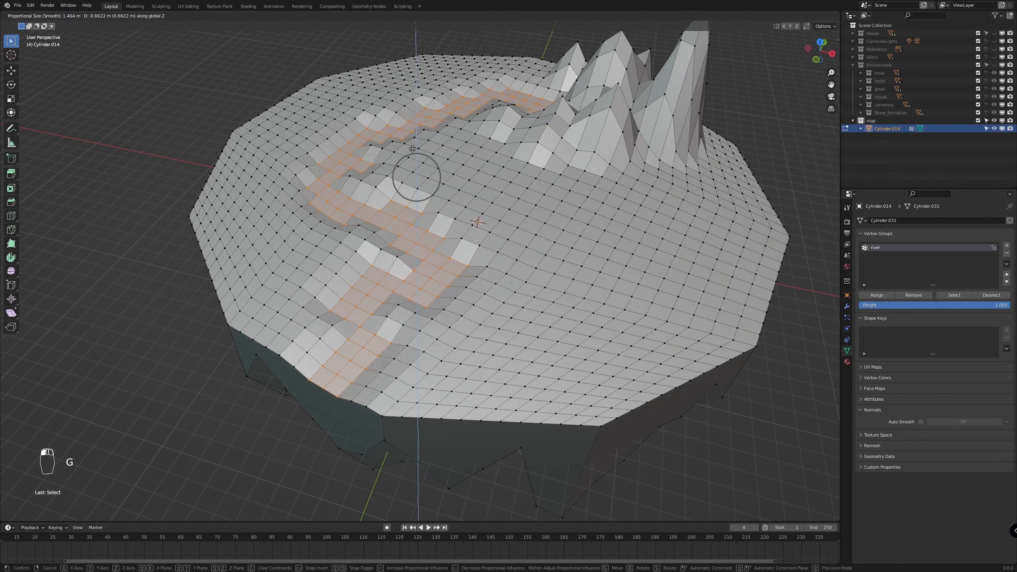
scroll(415, 159, "up", 3)
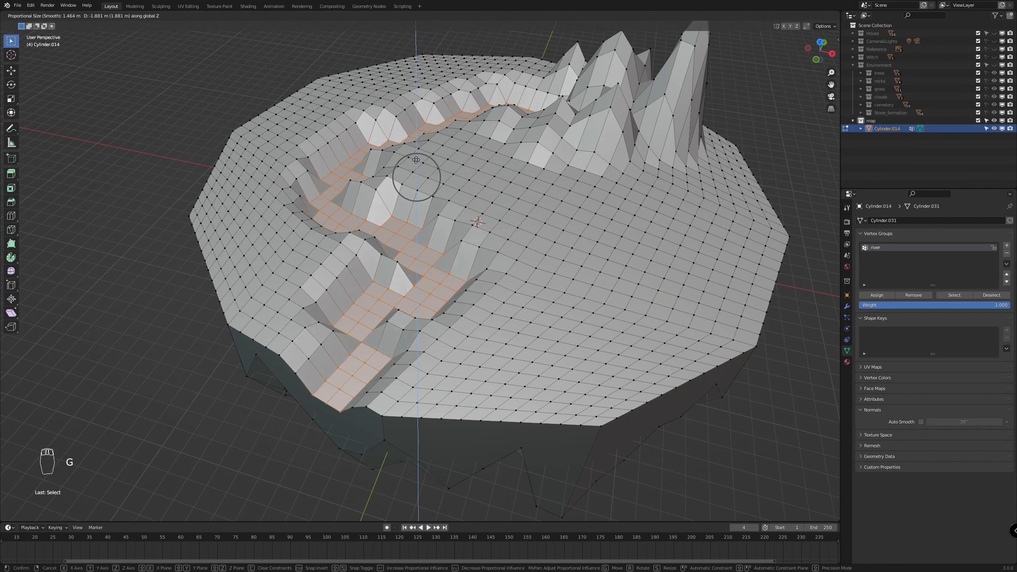
scroll(417, 161, "down", 5)
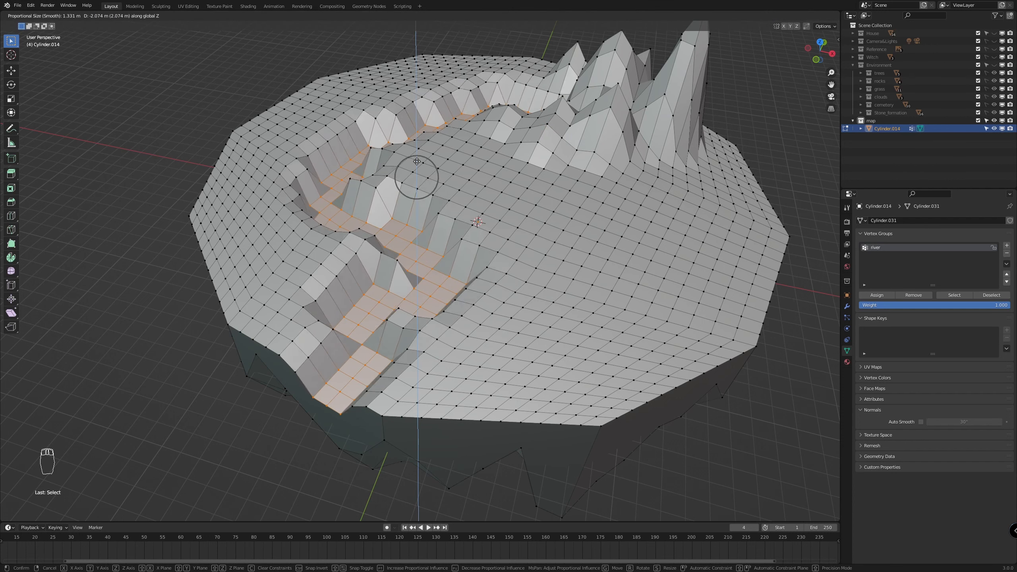
scroll(417, 161, "down", 1)
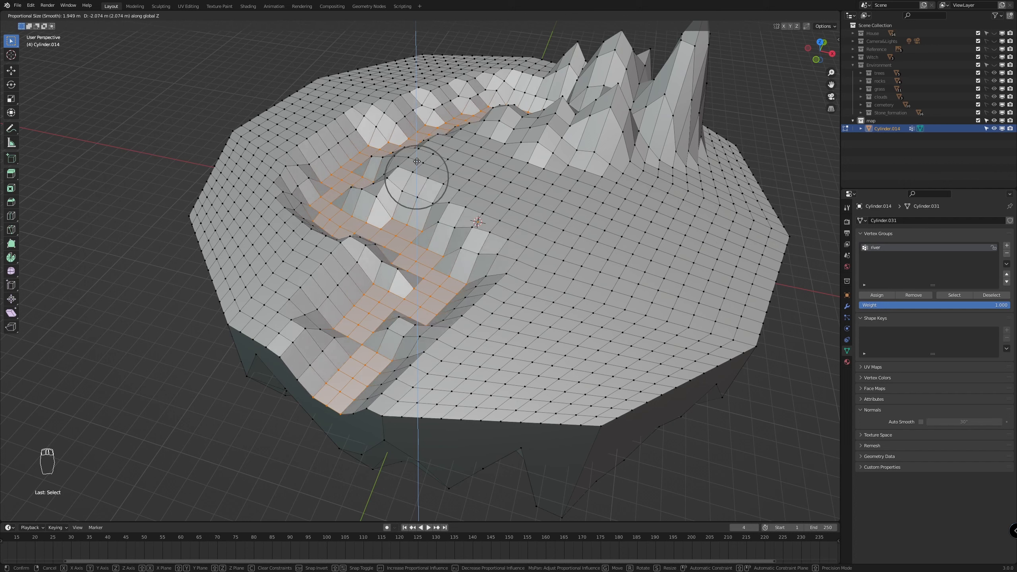
scroll(416, 162, "up", 2)
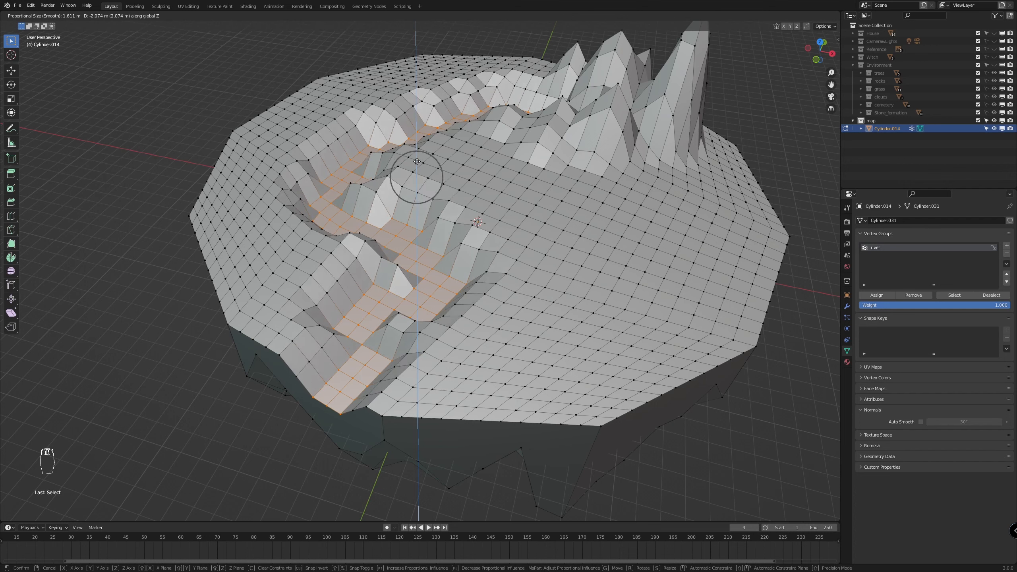
left_click(417, 161)
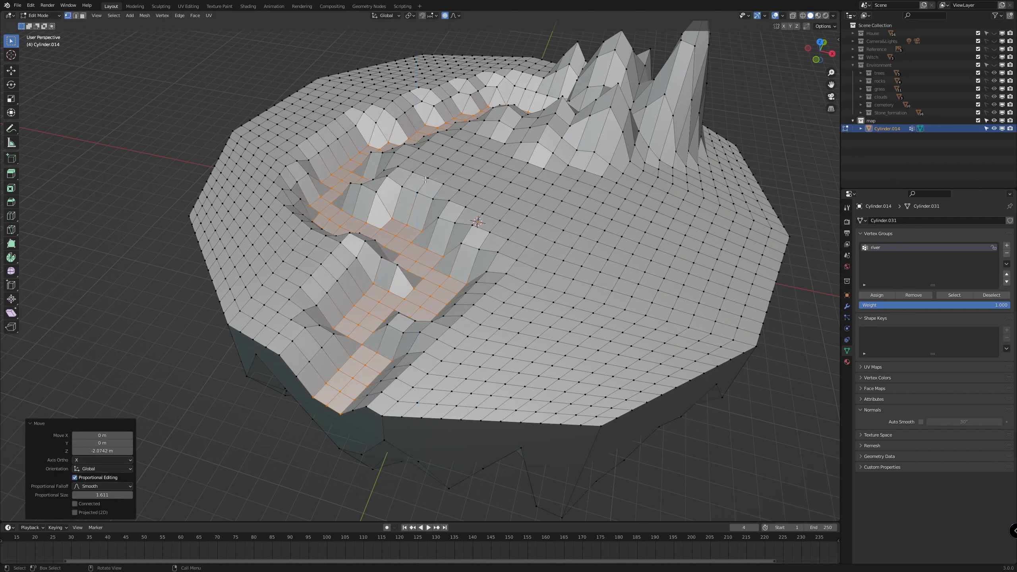
Inspect the carved river channel and its outlet at the island's rim with the mesh overlay off and on
middle_click_drag(445, 279, 504, 259)
middle_click_drag(420, 268, 483, 318)
scroll(455, 278, "up", 1)
key("Tab")
scroll(455, 278, "down", 5)
scroll(500, 347, "up", 3)
key("Tab")
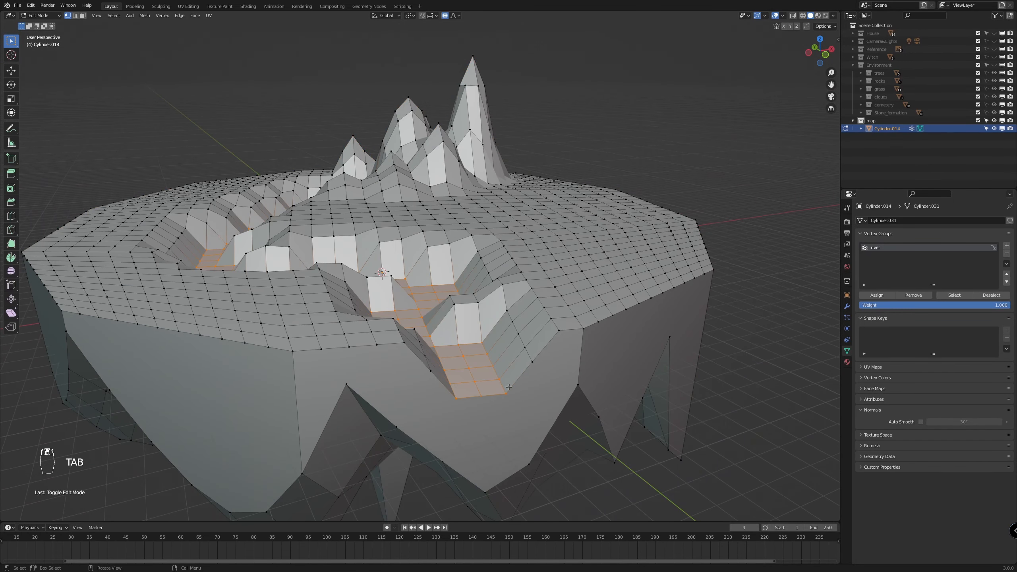
middle_click_drag(531, 403, 441, 385)
Box-select only the river outlet's rim vertices and lower them about 0.74 m along Z with a proportional size of about 1.95
key("c")
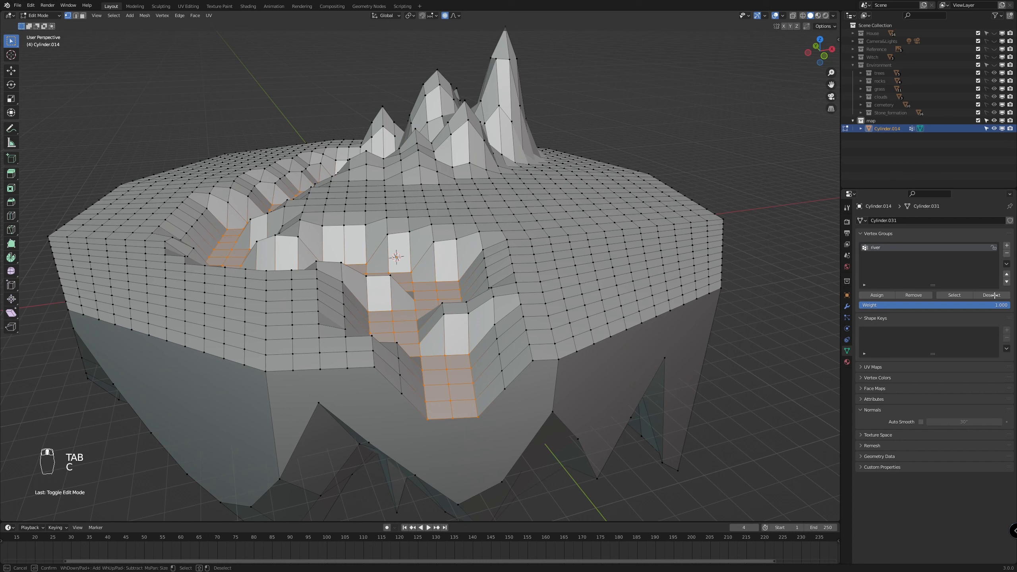
right_click(957, 292)
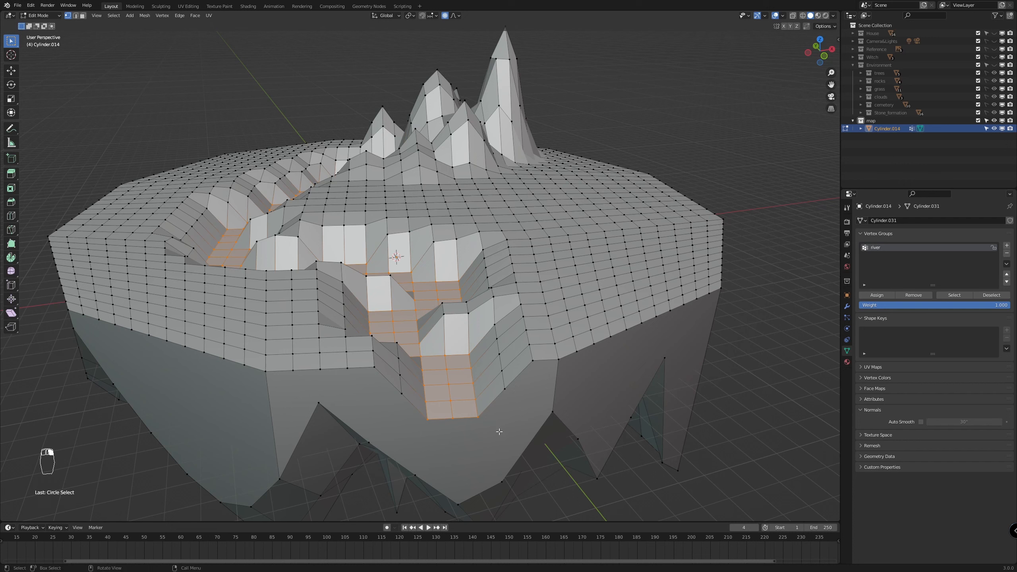
left_click(686, 487)
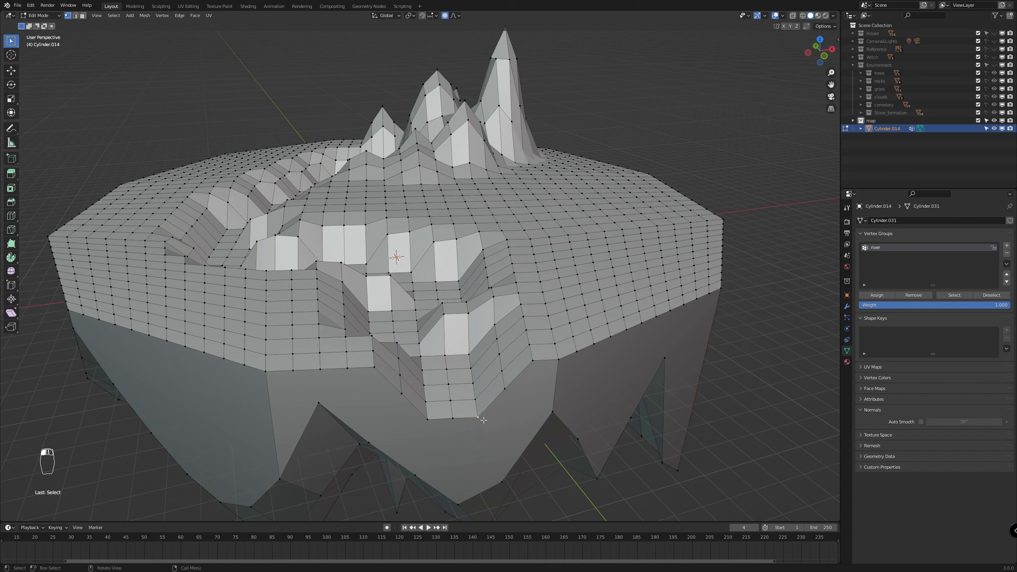
left_click_drag(487, 426, 420, 380)
key("g")
key("z")
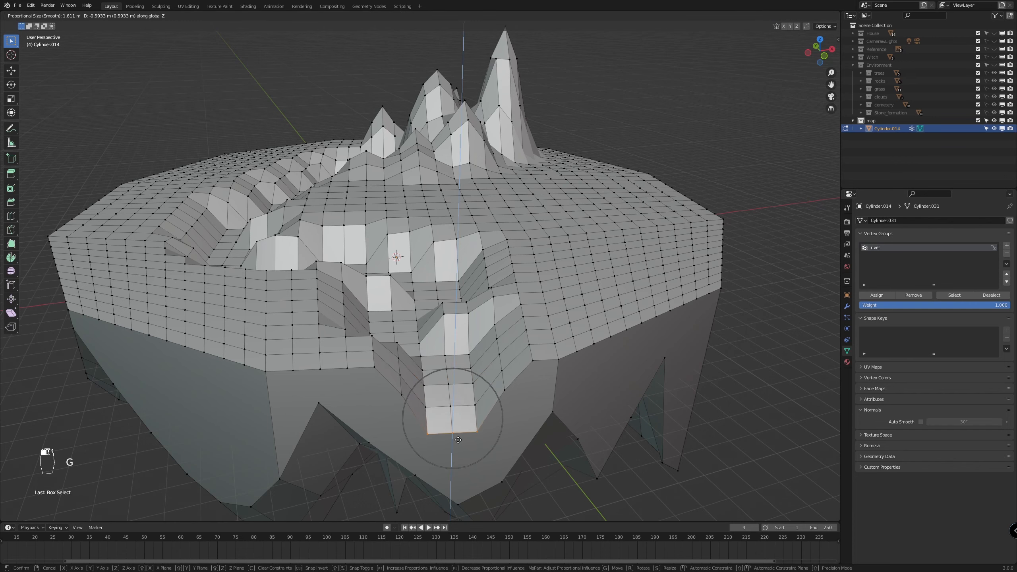
scroll(458, 443, "down", 2)
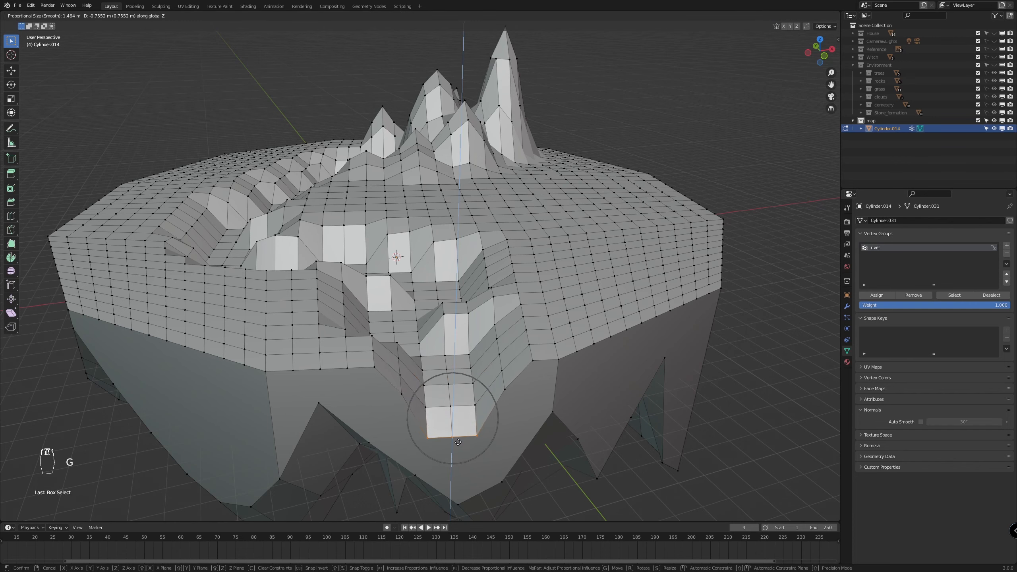
left_click(458, 443)
Select the river group's faces, duplicate them in place and try to raise them along Z
middle_click_drag(458, 443, 284, 186)
scroll(474, 356, "up", 2)
scroll(284, 186, "down", 5)
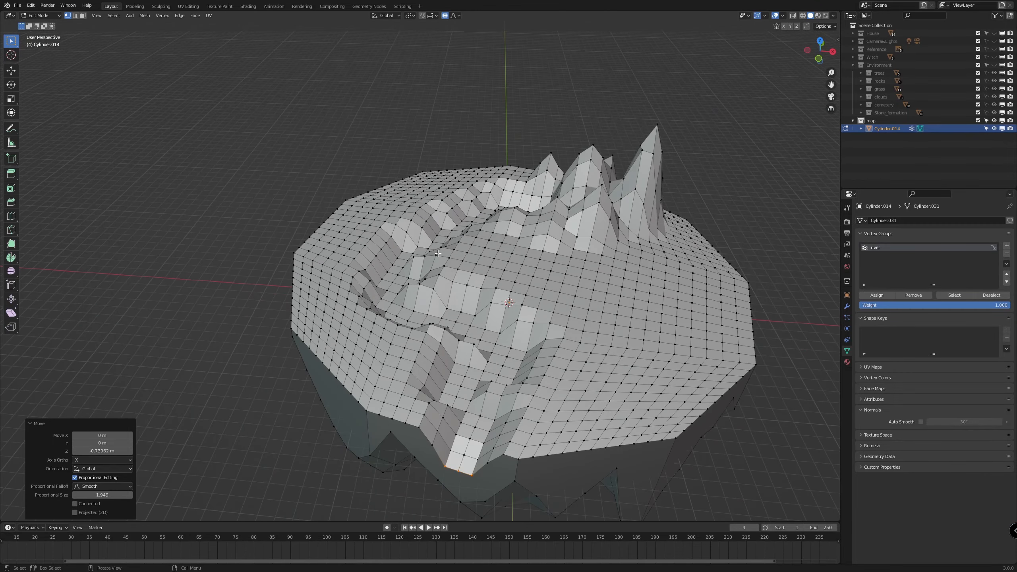
middle_click_drag(438, 253, 419, 297)
scroll(385, 283, "up", 2)
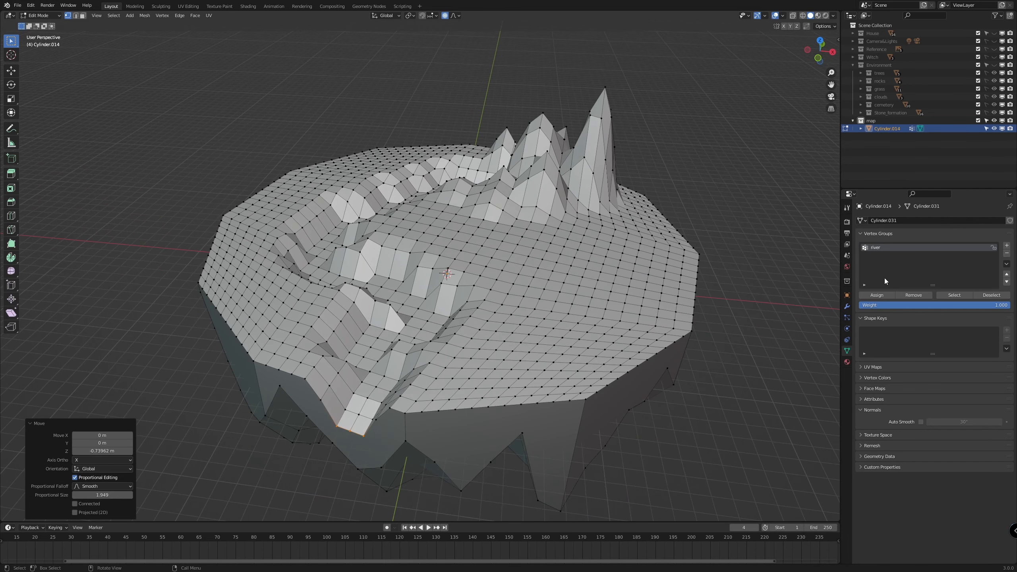
left_click(953, 294)
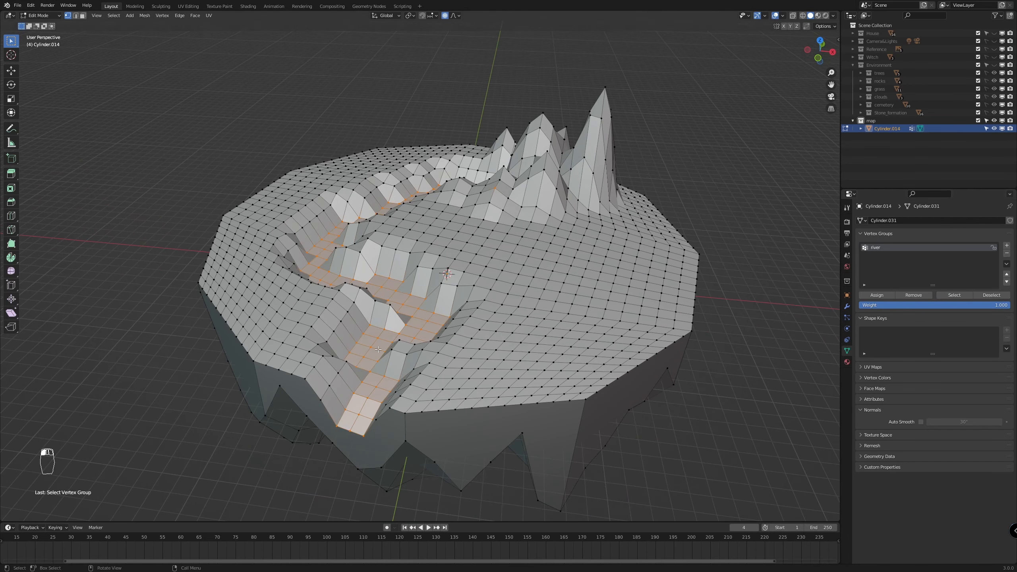
scroll(351, 357, "up", 2)
key("3")
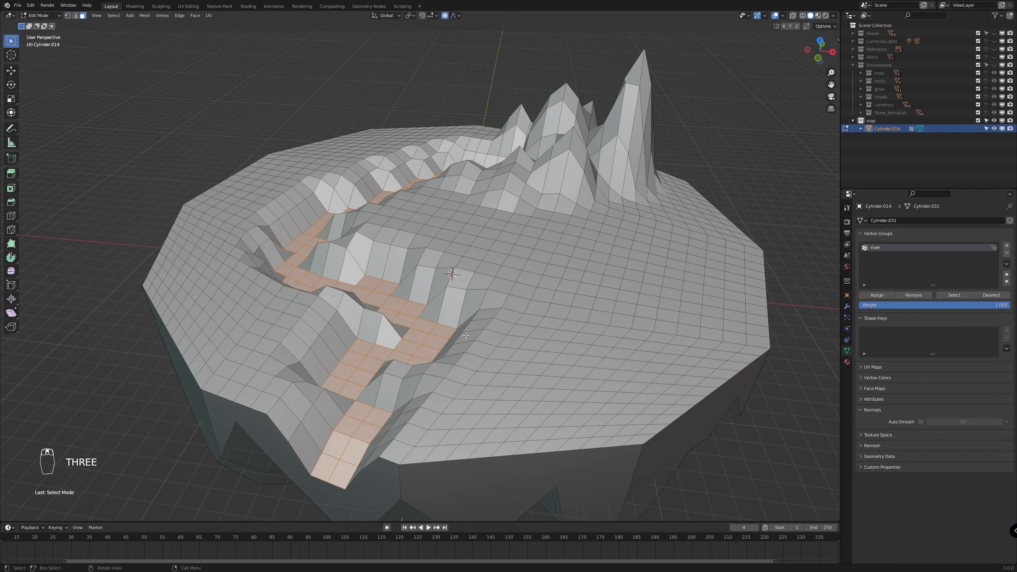
key("shift+d")
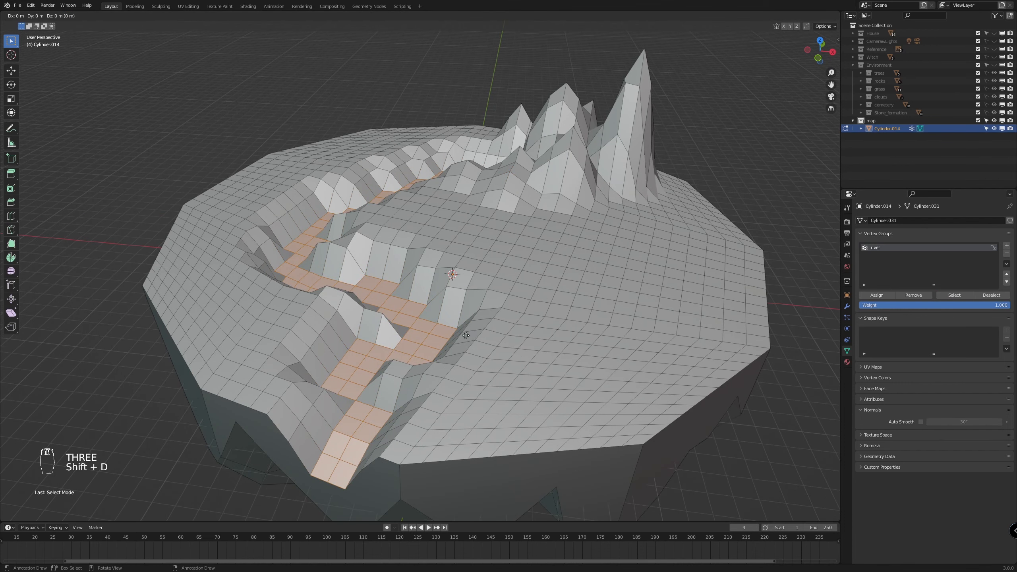
right_click(465, 336)
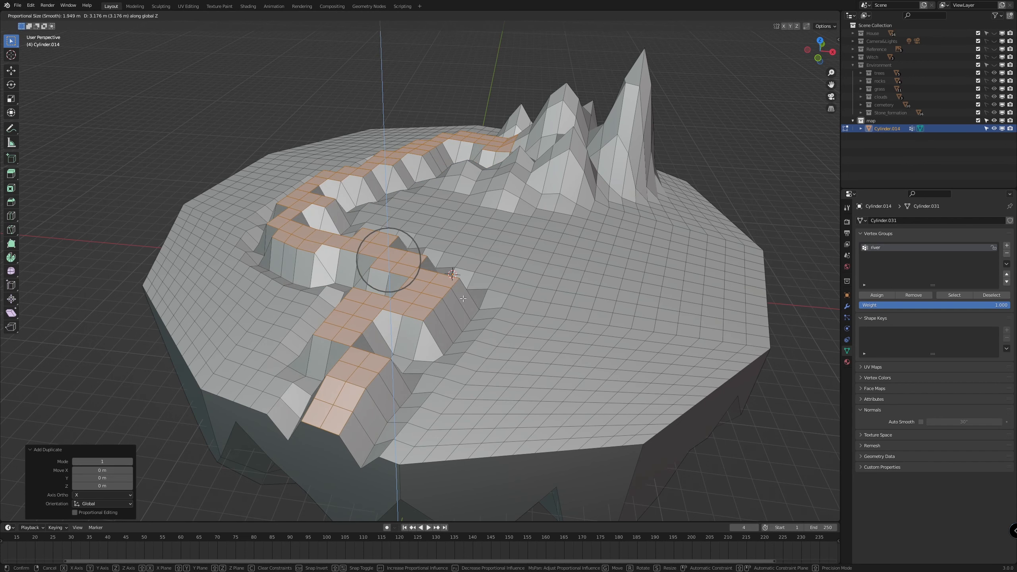
right_click(463, 299)
key("Tab")
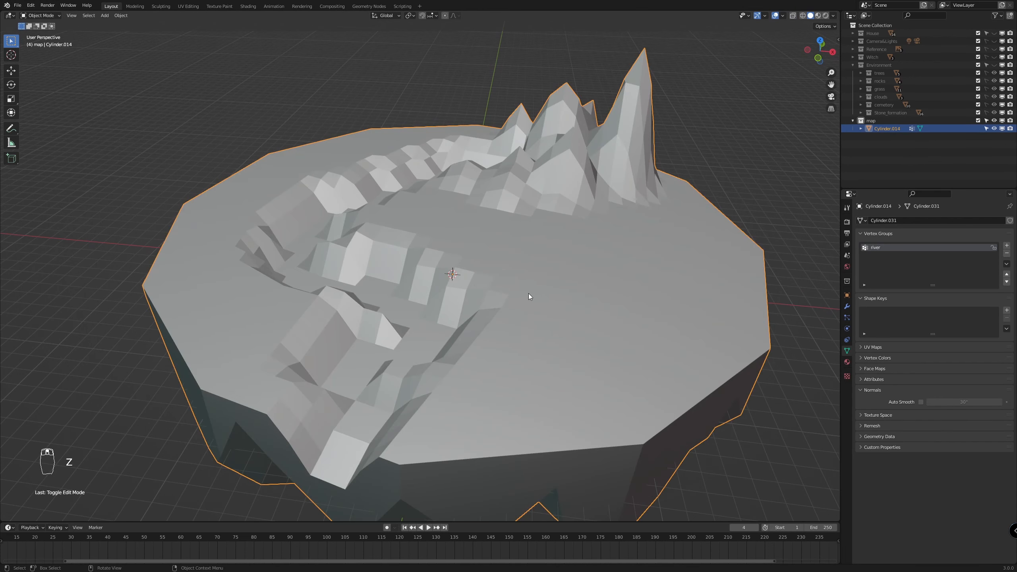
Add a plane and scale it by about 19.6 so that it spans the whole island
key("shift+a")
mouse_move(529, 294)
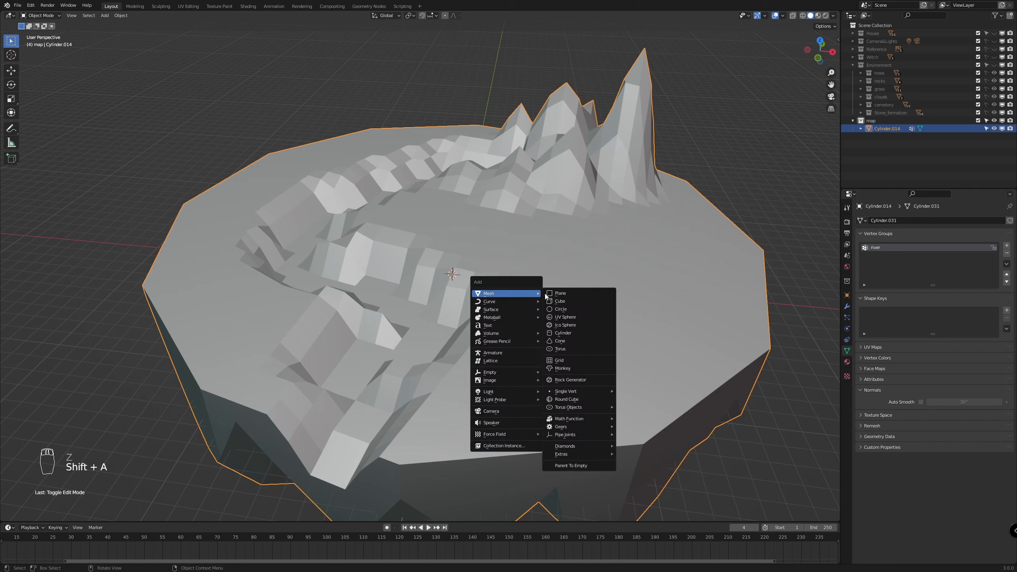
left_click(566, 293)
key("s")
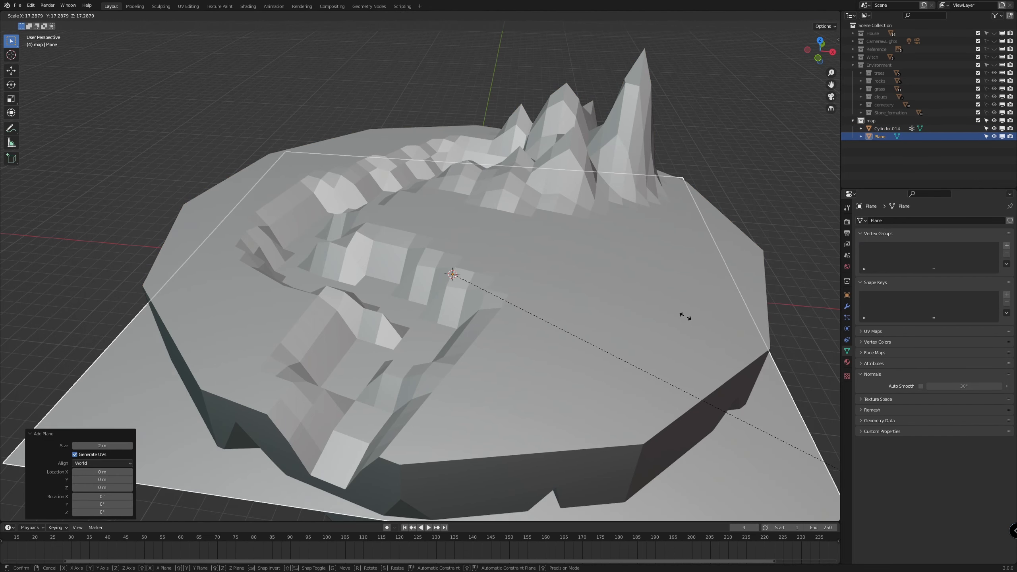
left_click(835, 371)
Raise the plane about 2.27 m along Z to serve as the water level in the river channel
key("g")
key("z")
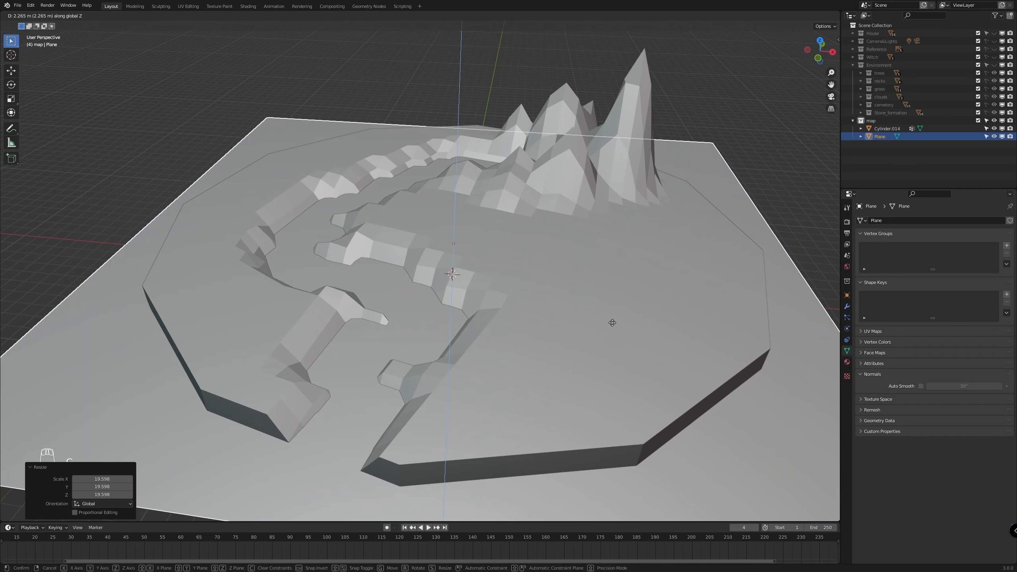
left_click(612, 322)
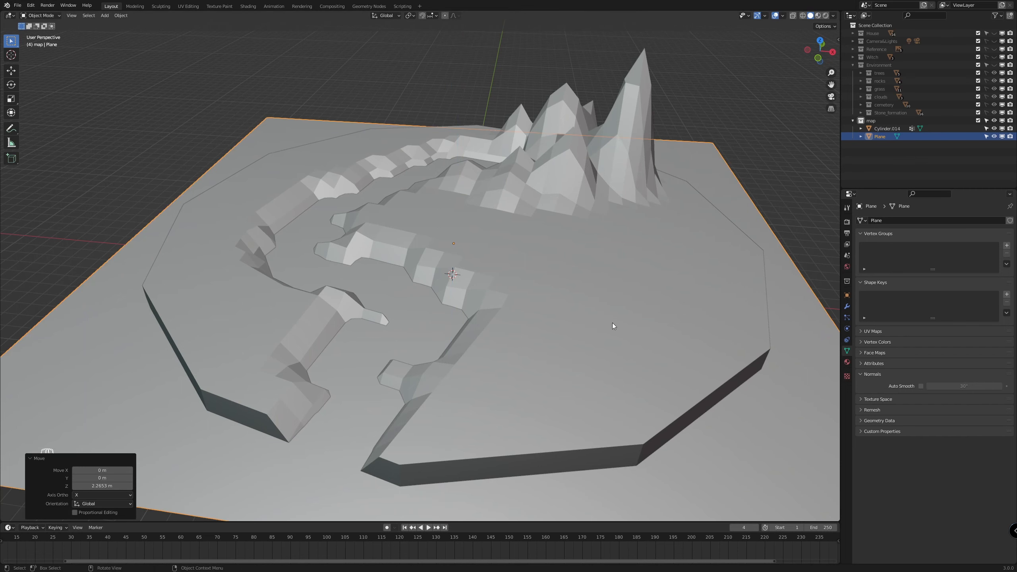
Check the plane's height against the island from several sides and apply its scale
scroll(604, 315, "down", 4)
scroll(580, 328, "up", 2)
scroll(580, 328, "up", 2)
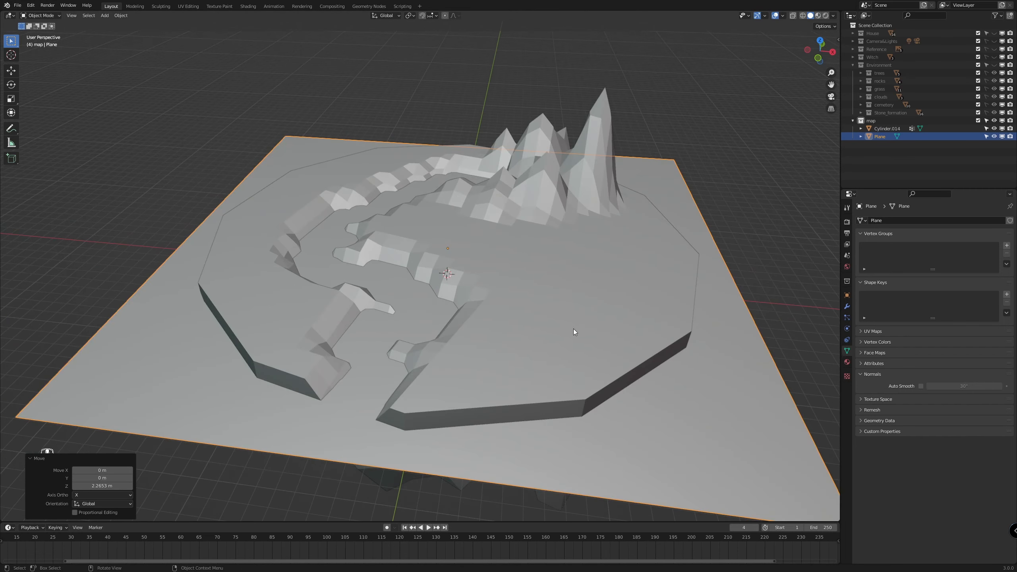
middle_click_drag(574, 329, 544, 318)
scroll(545, 317, "down", 3)
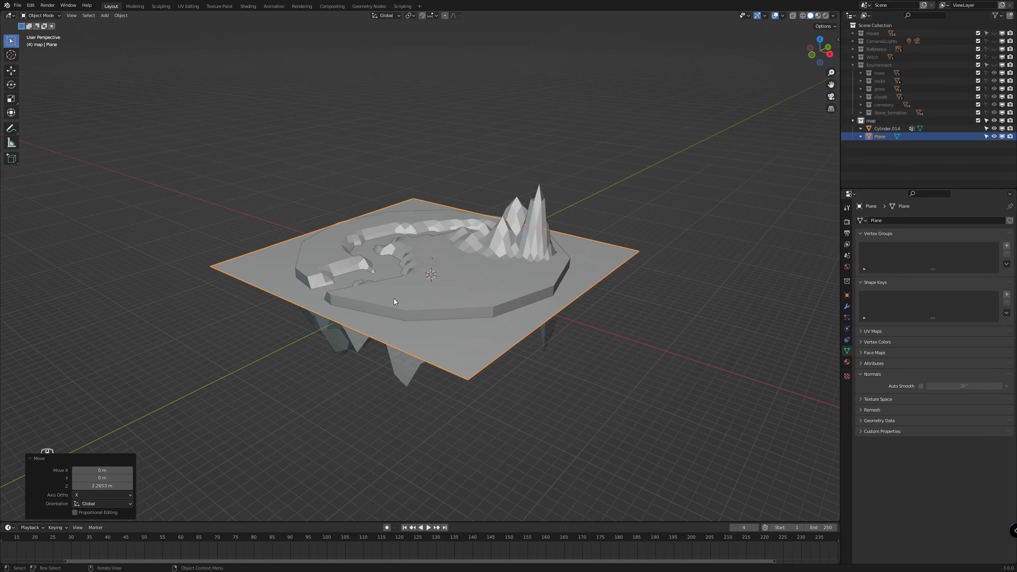
middle_click_drag(395, 299, 377, 283)
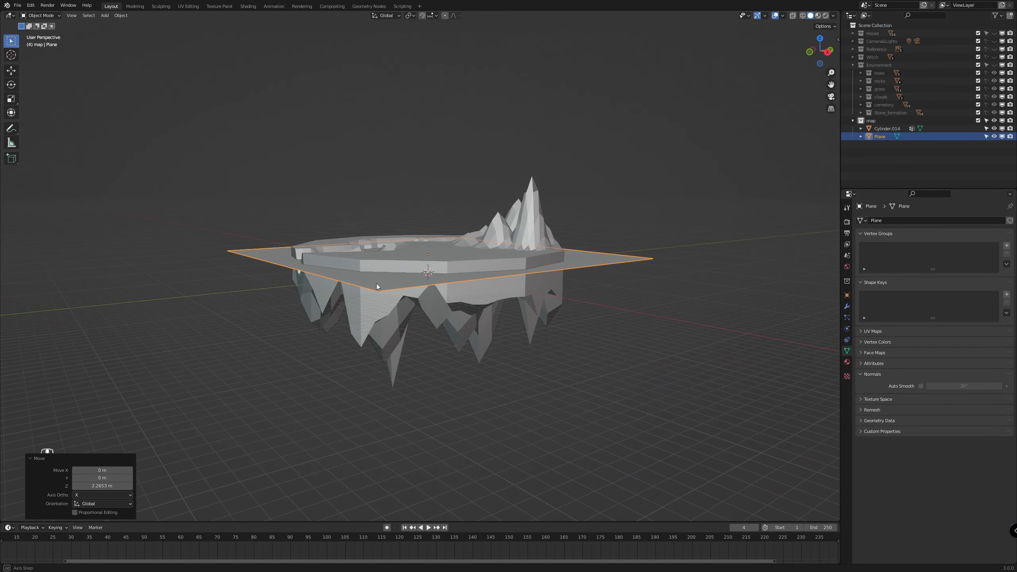
key("ctrl+a")
left_click(364, 306)
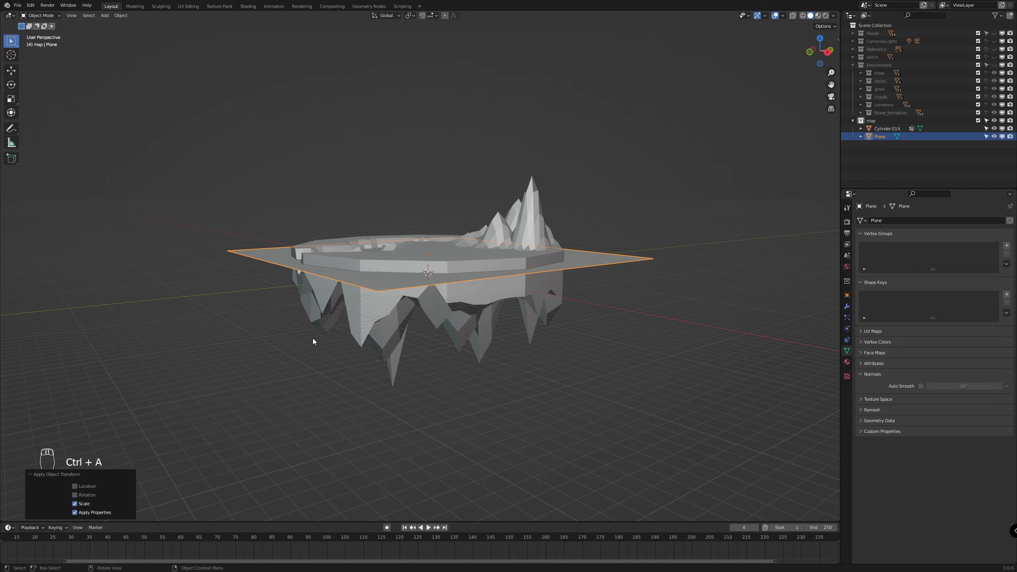
Extrude the plane's edge on the river outlet's side downward about 35.2 m along Z
middle_click_drag(314, 339, 430, 350, "shift")
scroll(501, 341, "up", 2)
key("Tab")
key("2")
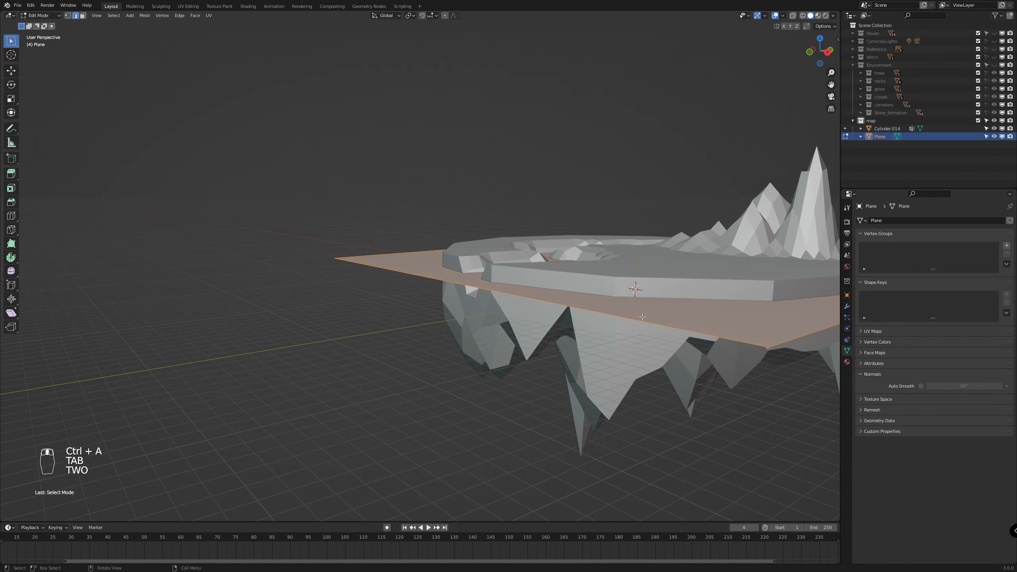
left_click(641, 320)
scroll(642, 320, "down", 4)
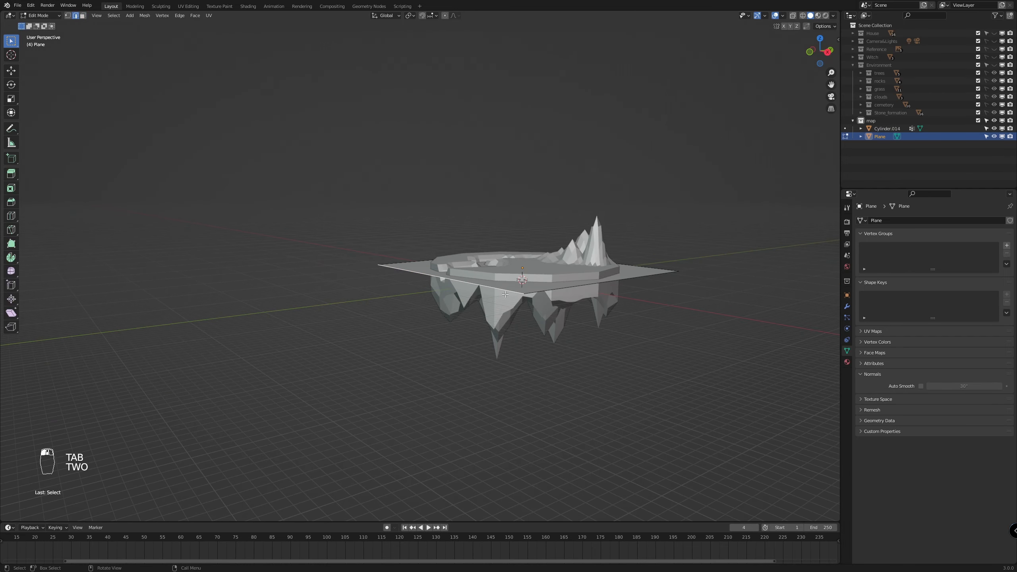
key("e")
right_click(500, 294)
key("g")
key("z")
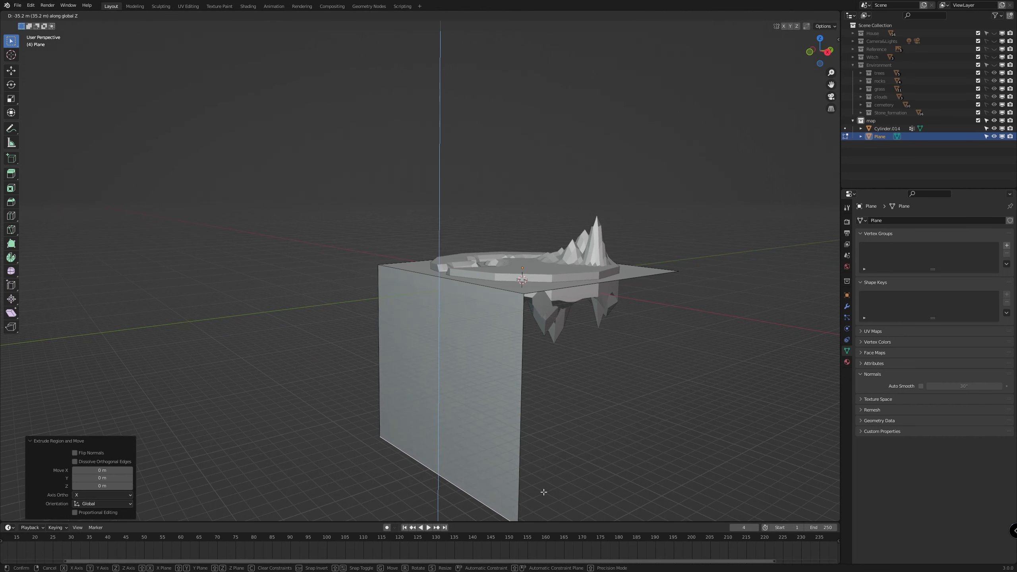
left_click(541, 490)
Knife-cut the horizontal water plane from its front edge at the river outlet and around the island's outer rim
middle_click_drag(575, 415, 605, 403)
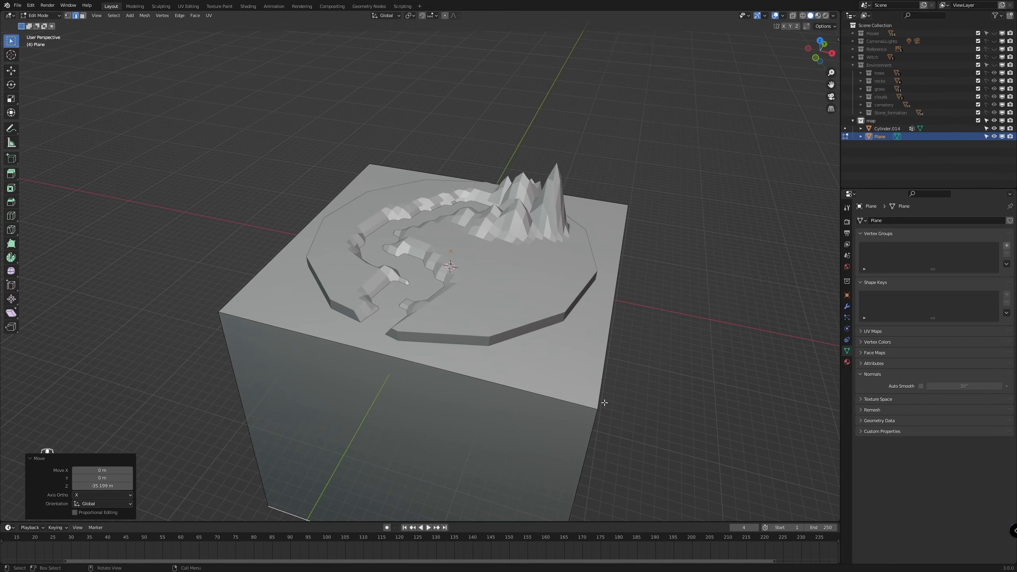
key("KP_7")
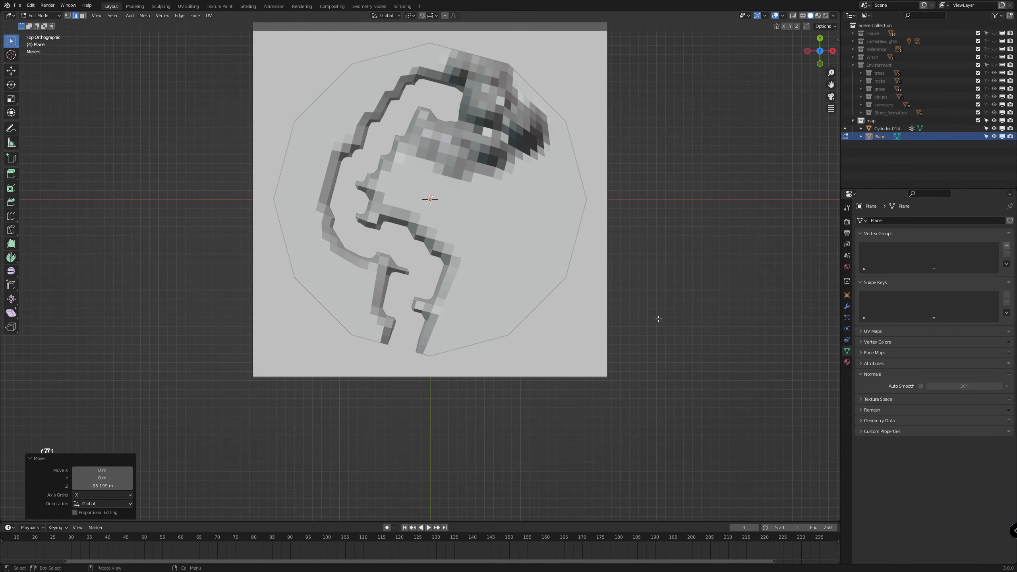
middle_click_drag(659, 319, 643, 361, "shift")
key("Tab")
key("Tab")
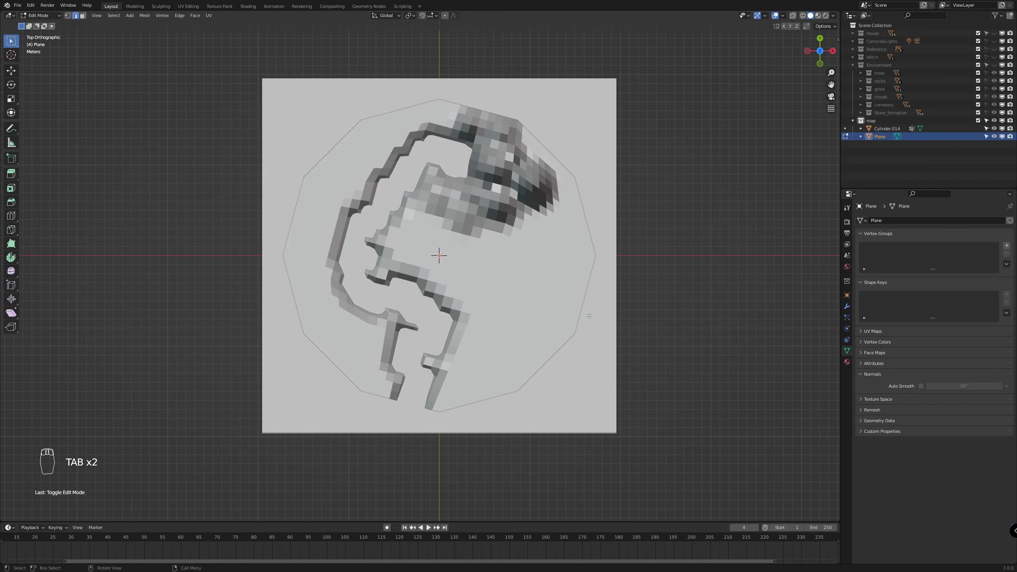
key("1")
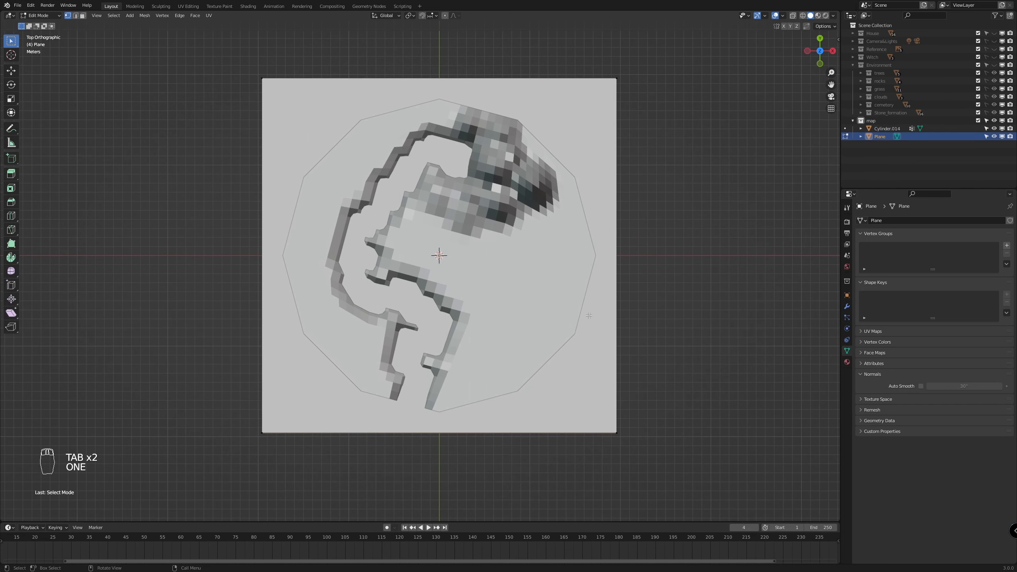
left_click(12, 229)
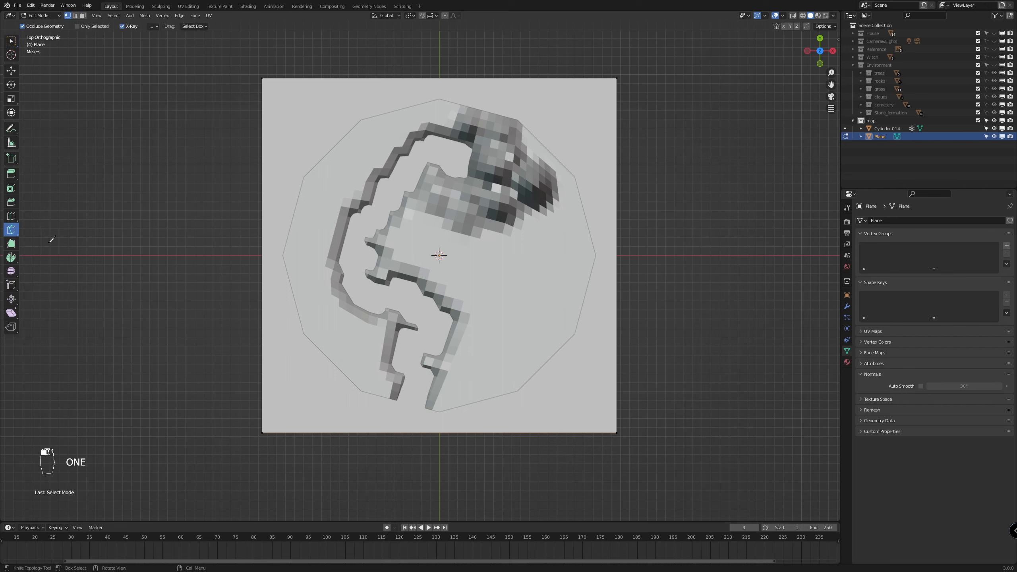
left_click(424, 433)
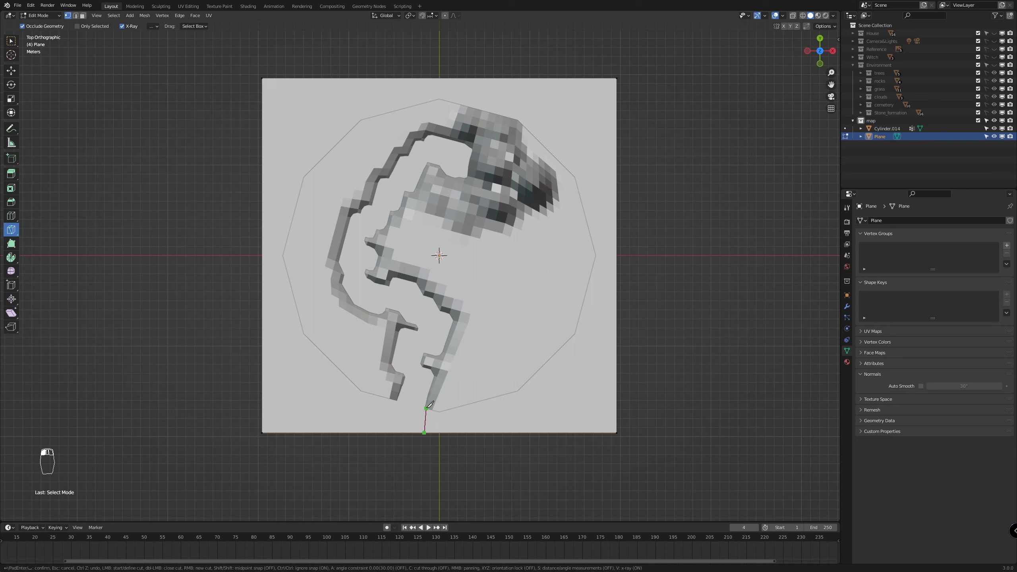
left_click(426, 408)
left_click(441, 412)
left_click(517, 390)
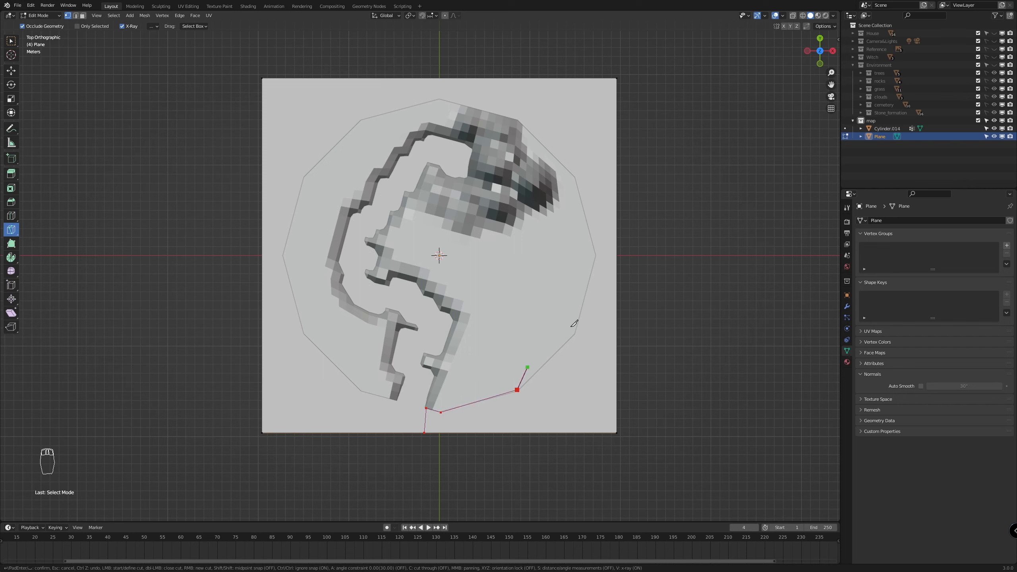
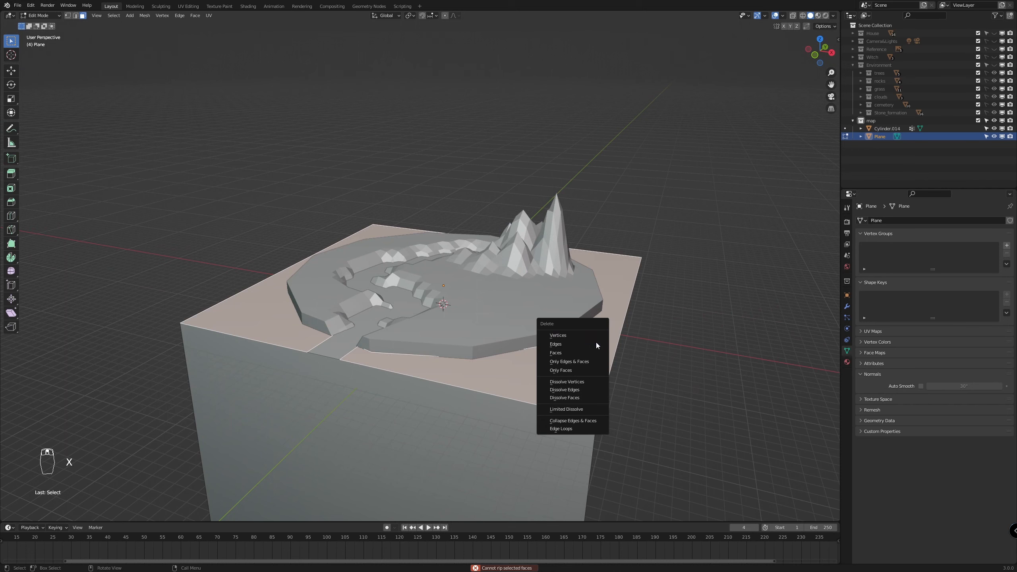
Delete the water plane's surplus horizontal face outside the island's outline
left_click(590, 354)
middle_click_drag(596, 363, 603, 414)
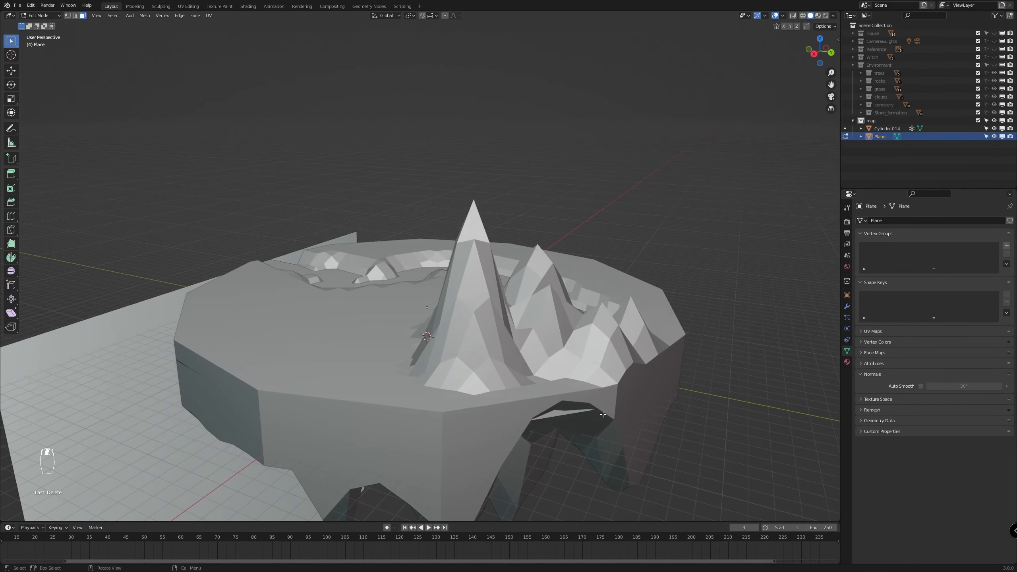
key("Tab")
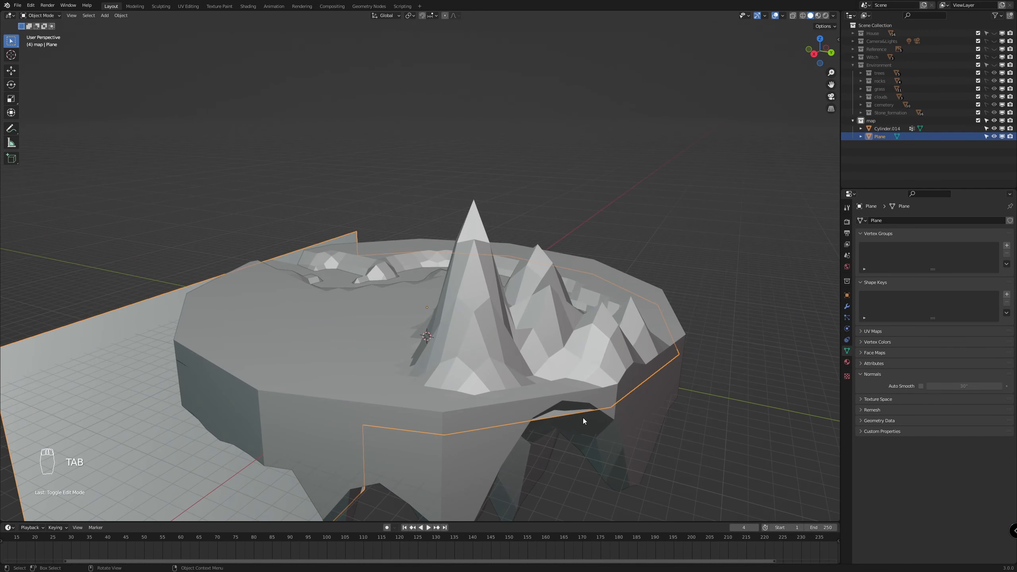
key("Tab")
Move the water plane's rim vertex protruding below the mountains about -1.93 m along X, into the island
key("1")
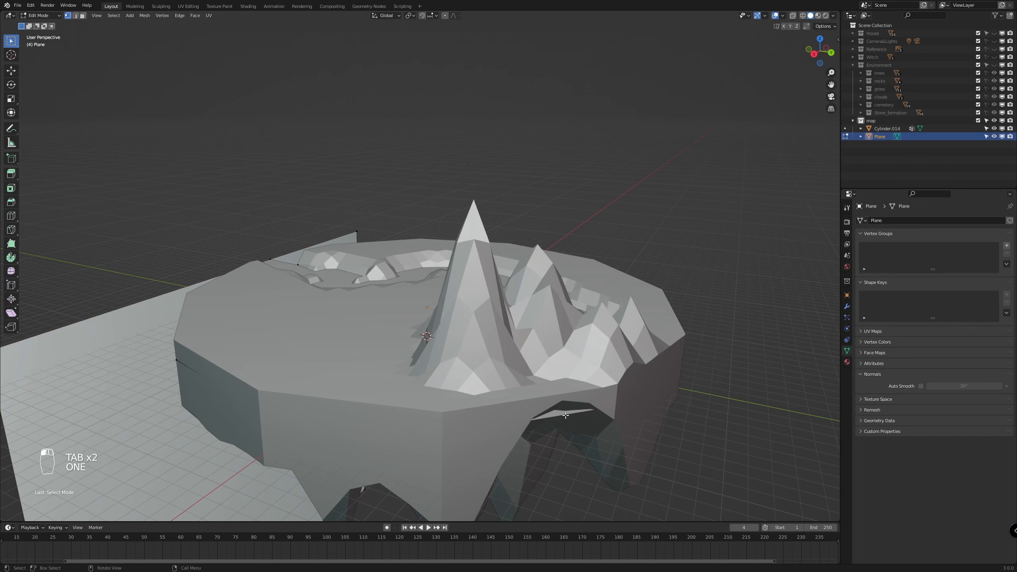
key("z")
left_click(501, 417)
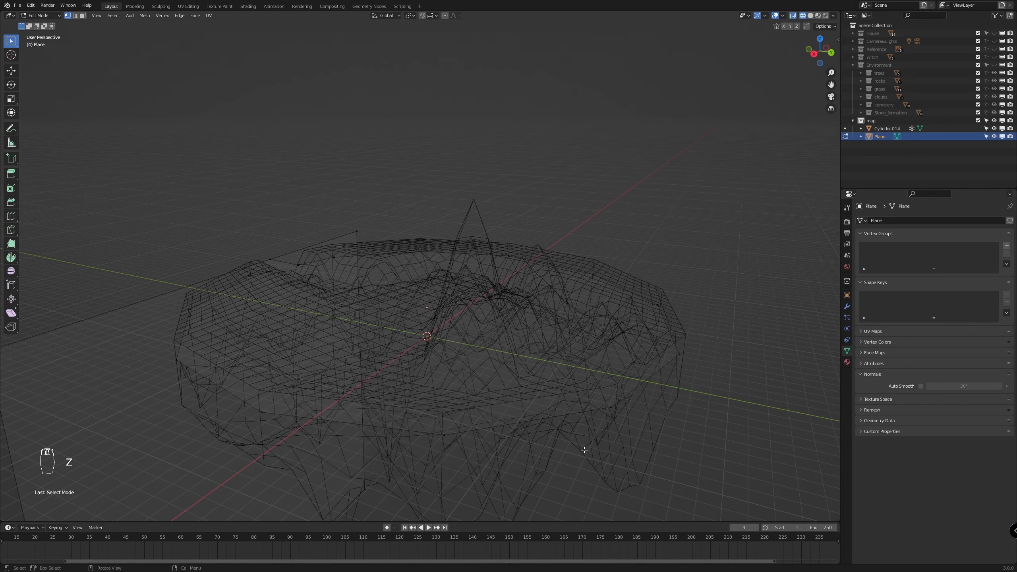
middle_click_drag(584, 450, 627, 429)
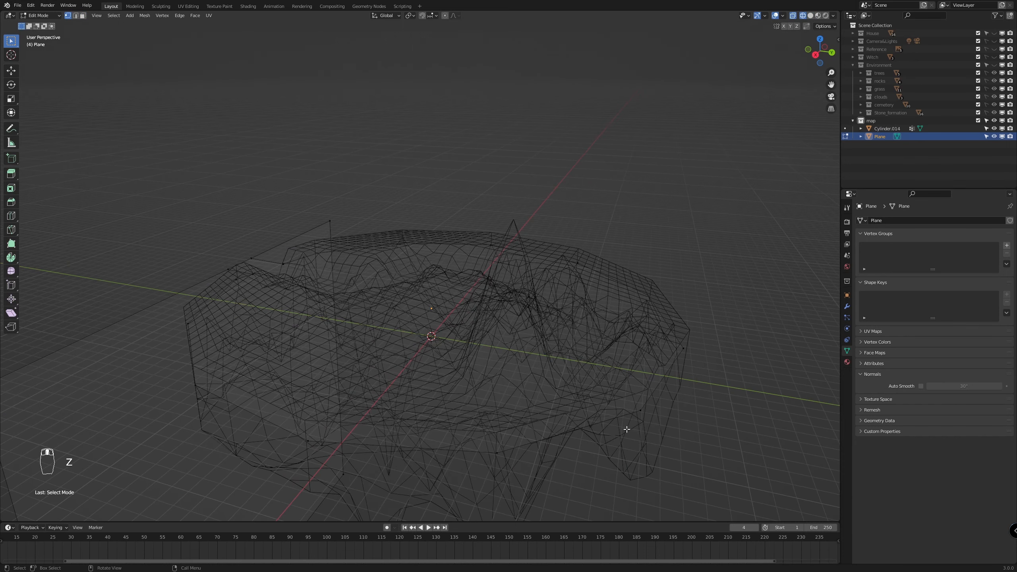
left_click(641, 410)
key("z")
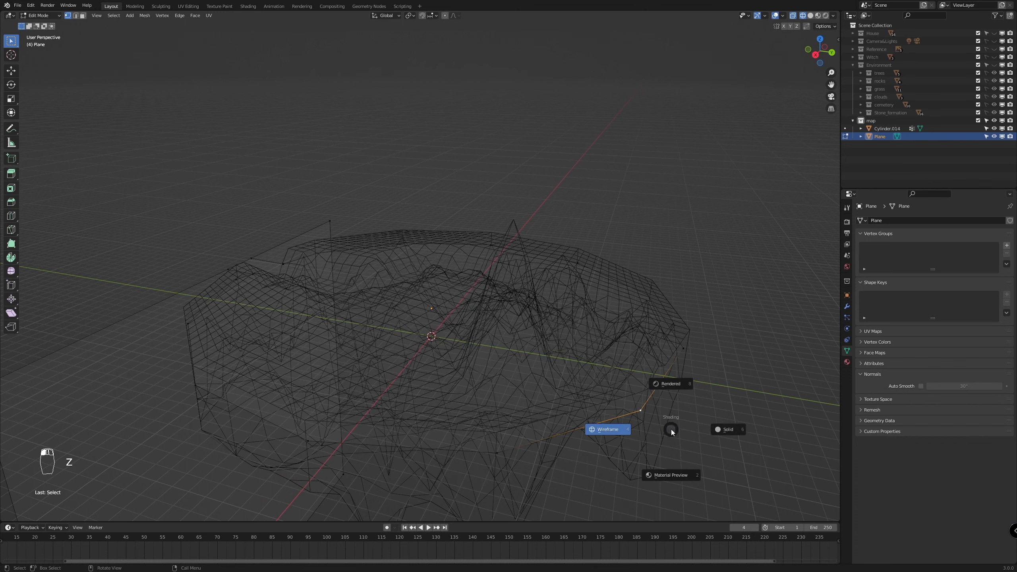
left_click(726, 427)
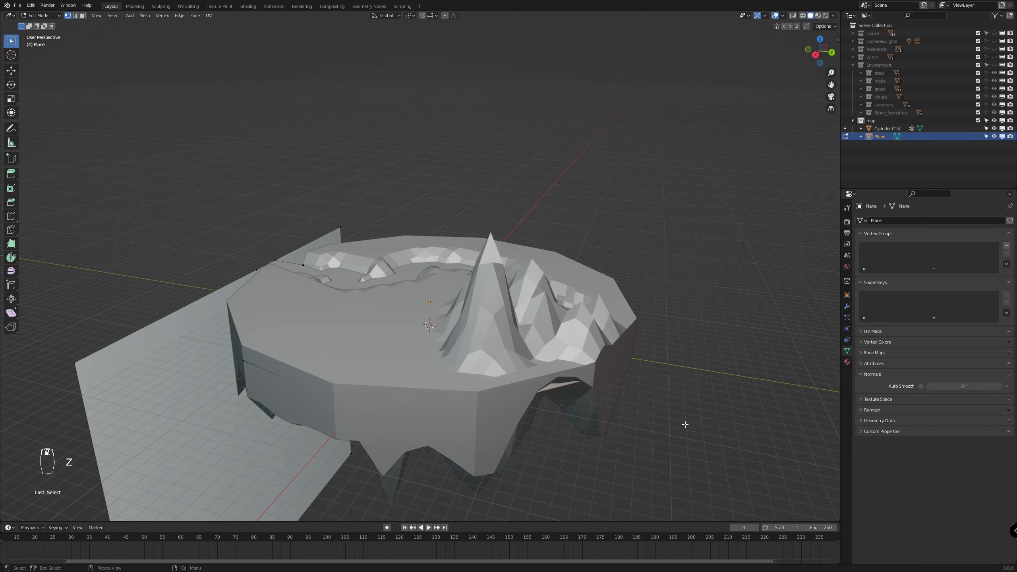
key("g")
key("x")
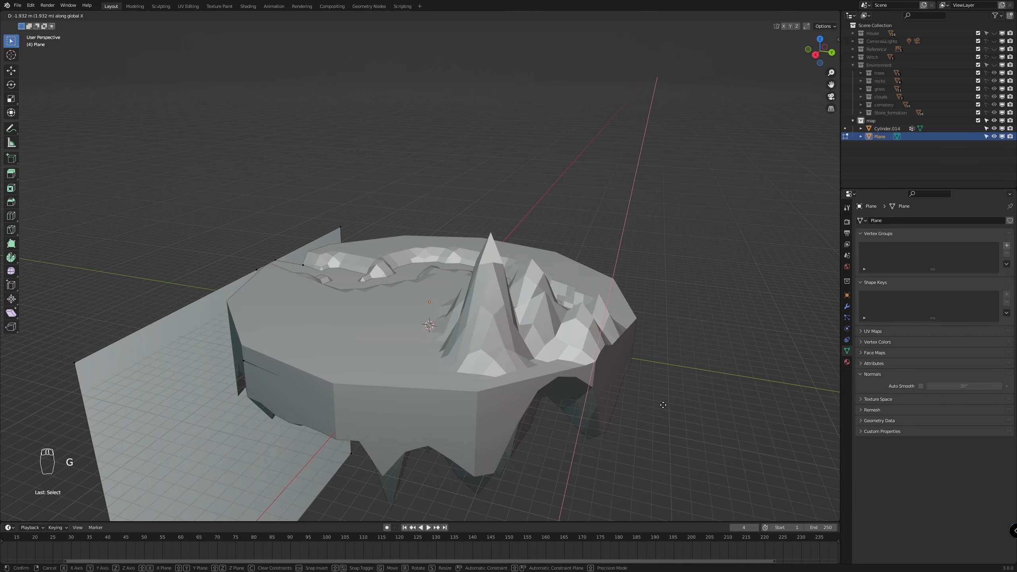
left_click(664, 405)
Move the water plane's vertex protruding from the island's side wall about 0.70 m along Y, into the island
middle_click_drag(663, 405, 475, 366)
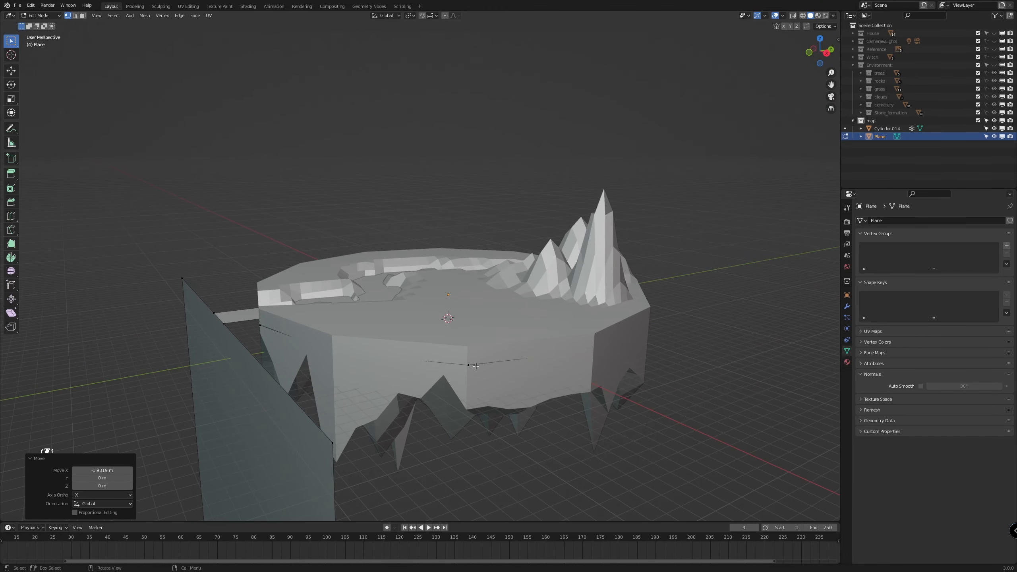
left_click(469, 365)
key("g")
key("y")
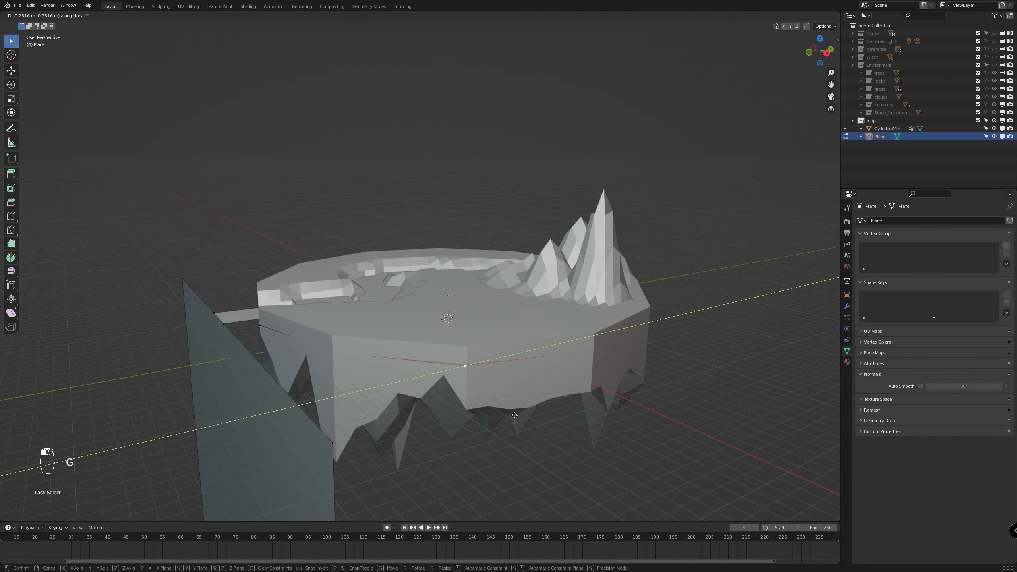
left_click(513, 417)
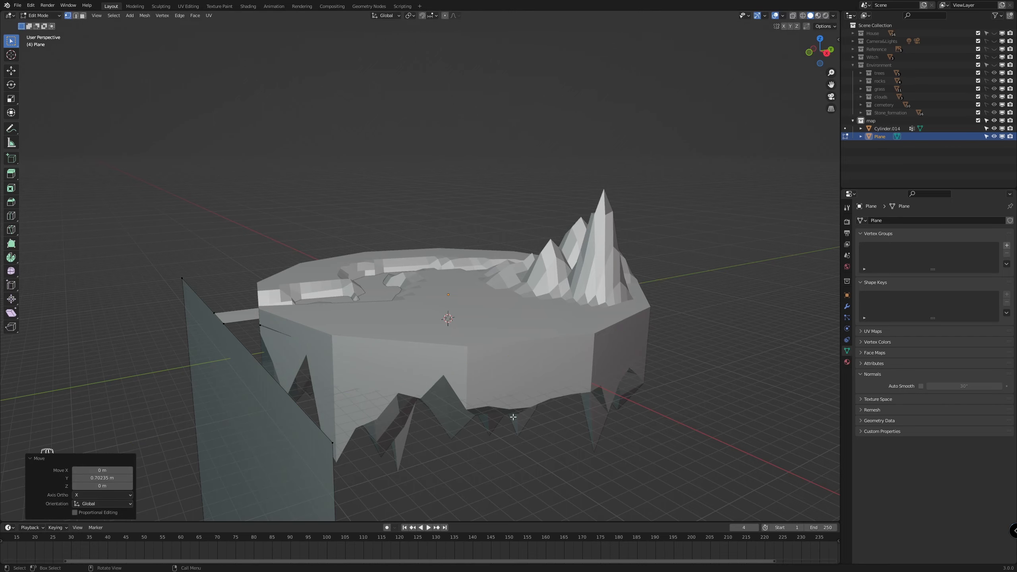
Move the water plane's vertex protruding beside the river outlet about 0.67 m along Y, into the island
middle_click_drag(514, 418, 538, 435)
key("g")
key("g")
key("g")
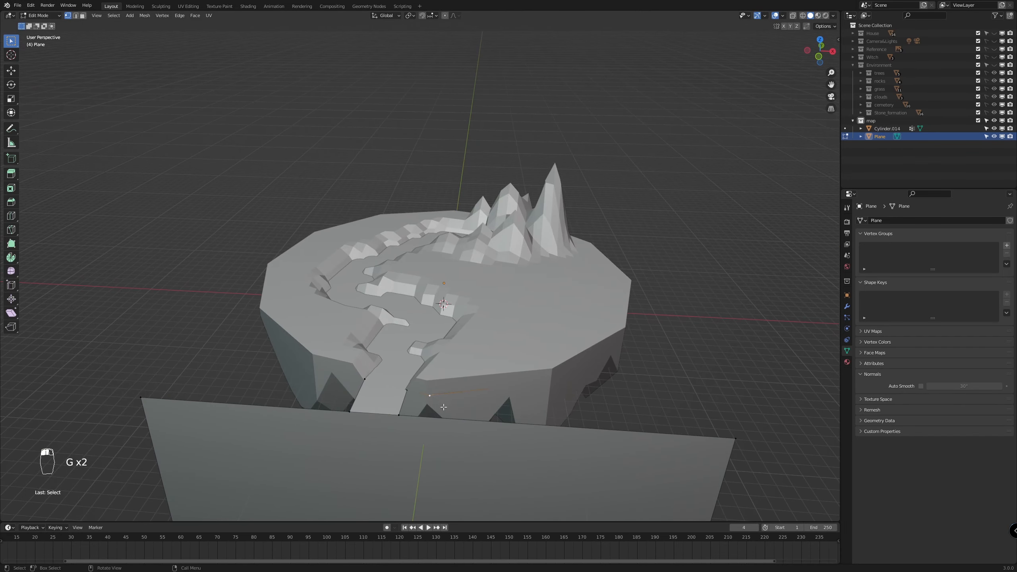
left_click(444, 403)
Knife-cut two vertical lines across the hanging face, from its lower to its upper edge, on both sides of the river outlet
middle_click_drag(444, 403, 511, 429)
key("KP_1")
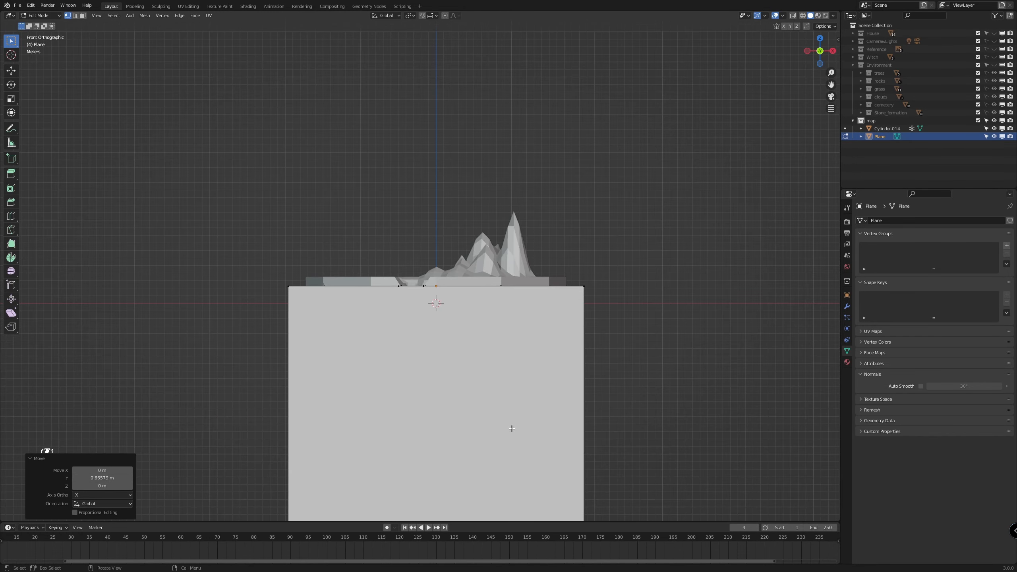
middle_click_drag(636, 473, 653, 361, "shift")
scroll(646, 346, "up", 2)
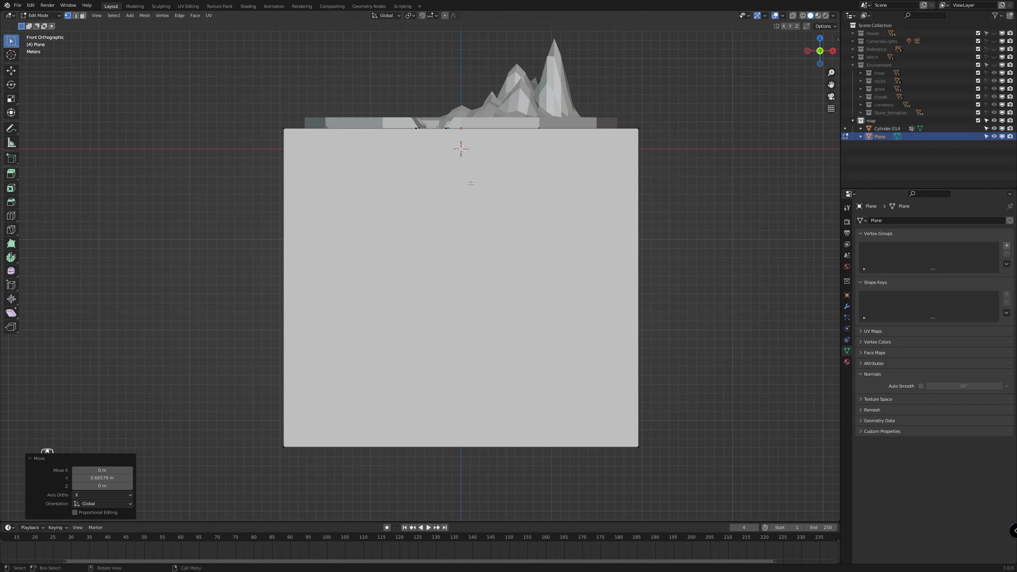
left_click(11, 229)
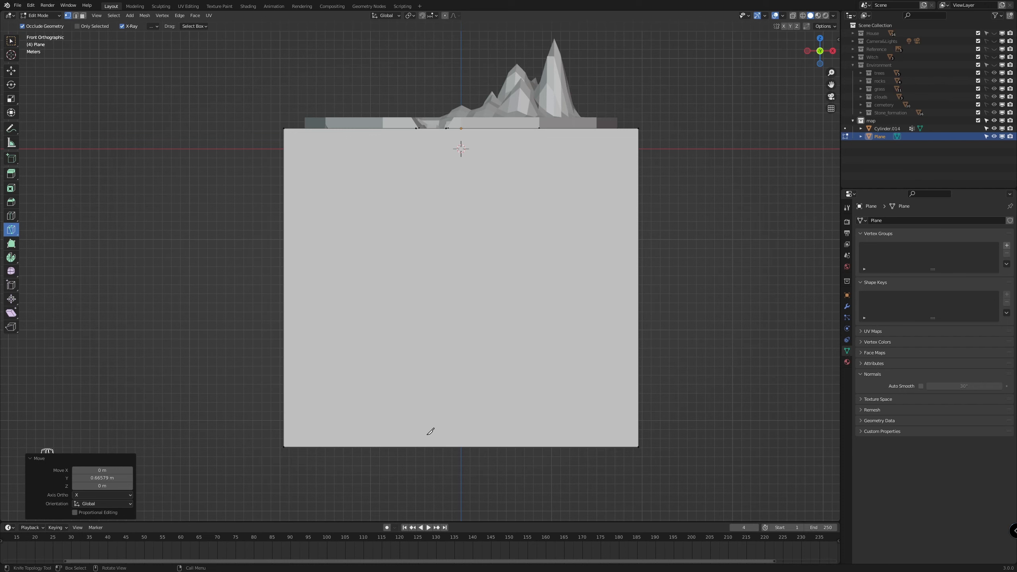
left_click(415, 446)
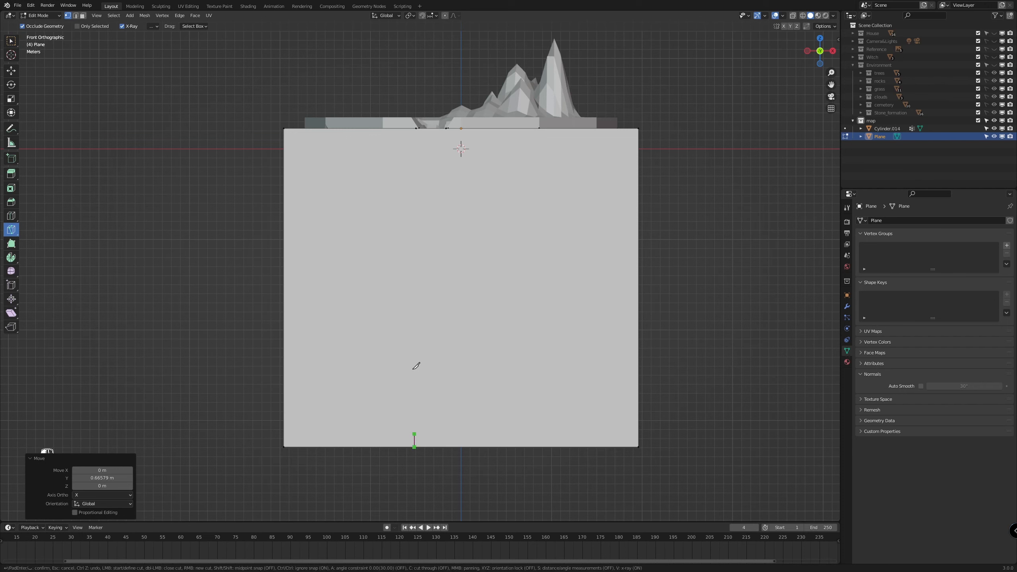
left_click(416, 128)
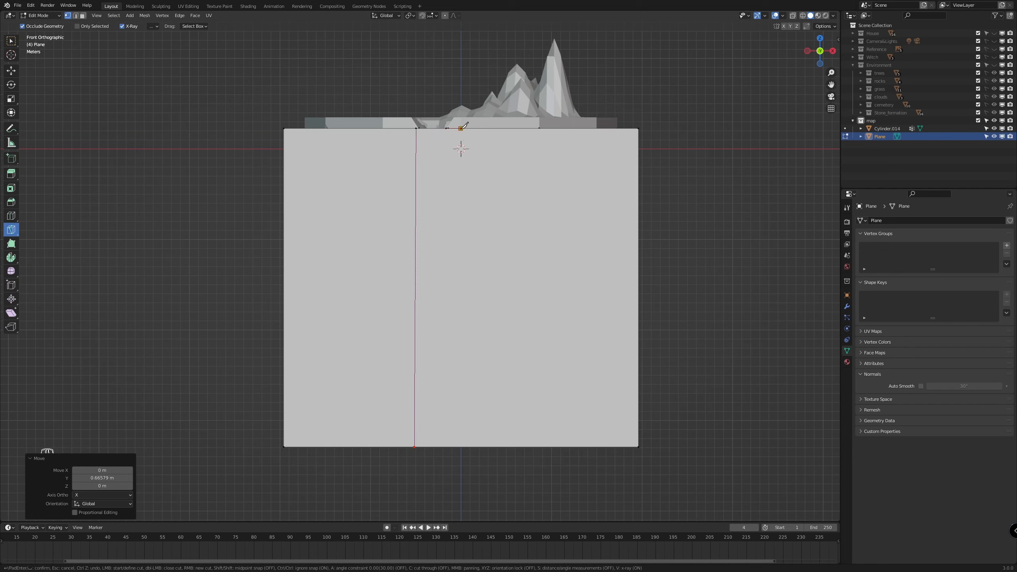
left_click(461, 129)
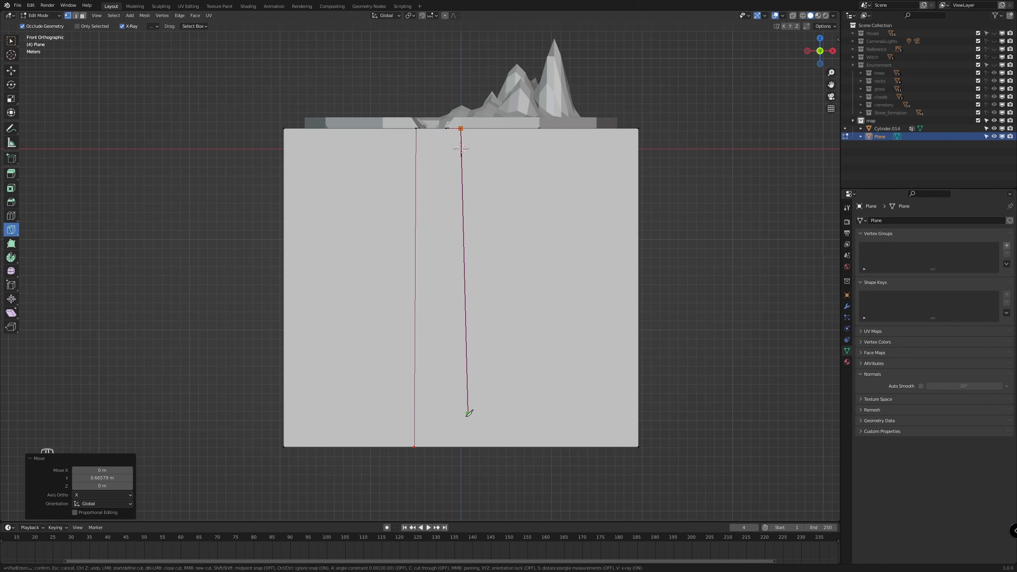
left_click(462, 446)
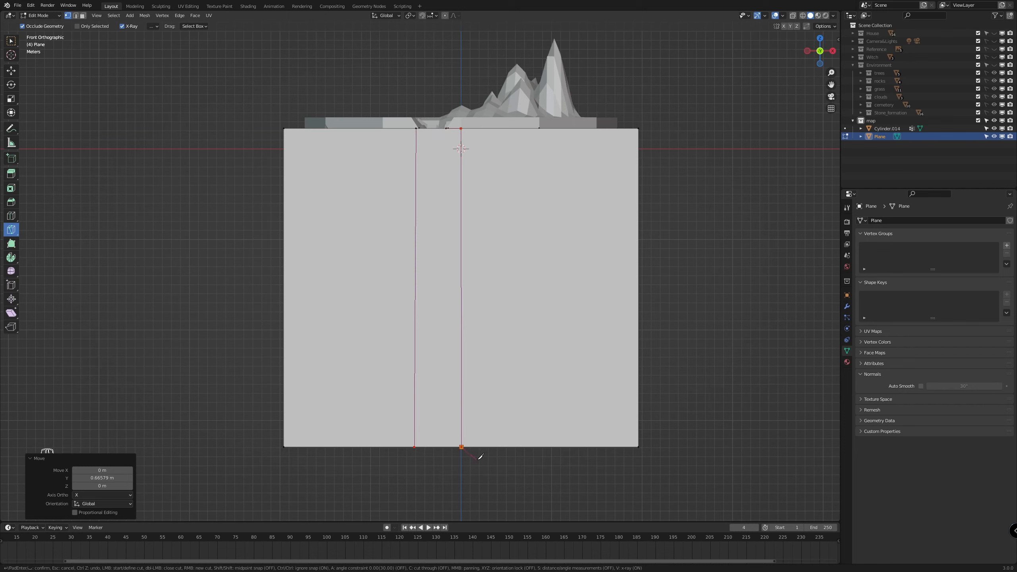
key("Return")
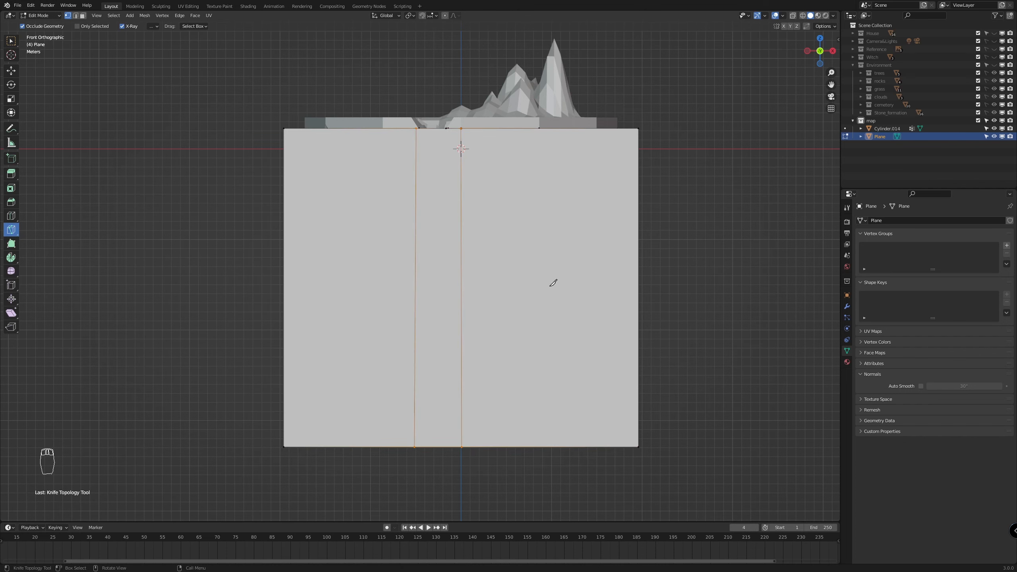
Delete the hanging faces on both sides of the two vertical cuts, keeping only the narrow waterfall strip
left_click(10, 41)
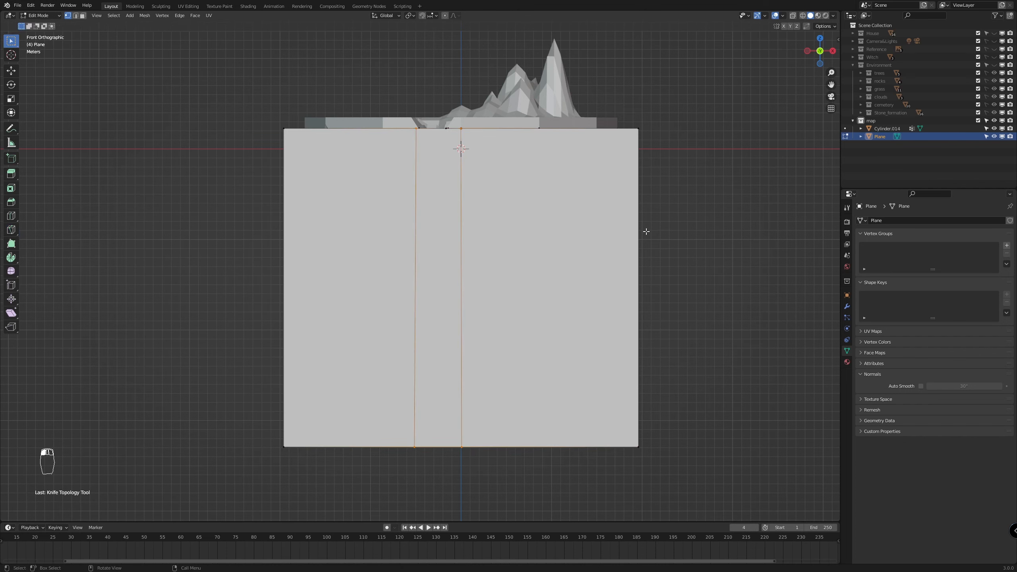
left_click(612, 235)
key("3")
left_click(562, 270)
key("x")
left_click(571, 273)
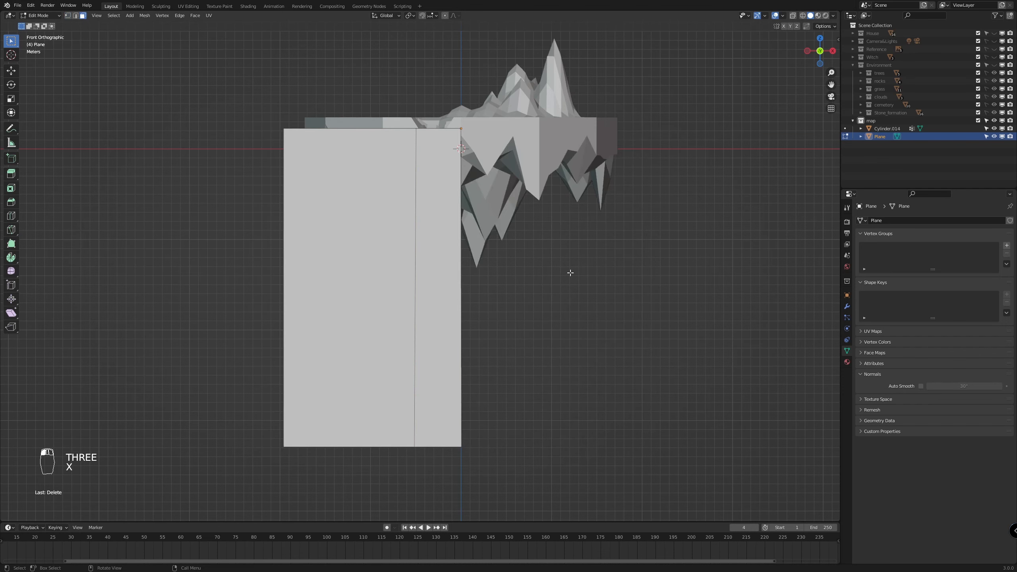
left_click(336, 245)
key("x")
left_click(337, 243)
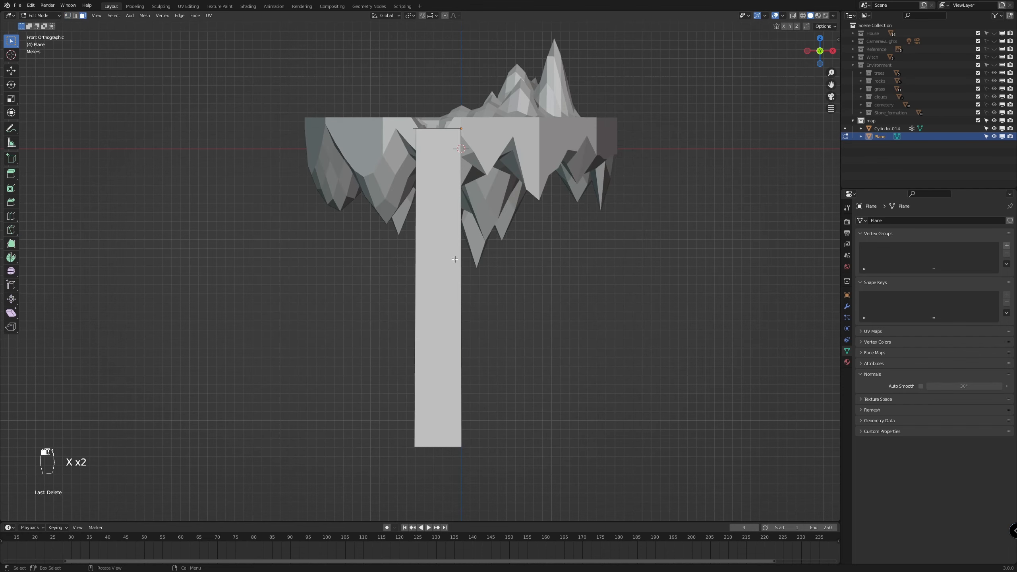
Examine the waterfall strip along its full length and where it meets the river outlet
scroll(532, 265, "up", 4)
middle_click_drag(524, 275, 561, 316)
scroll(534, 305, "up", 2)
scroll(560, 316, "down", 6)
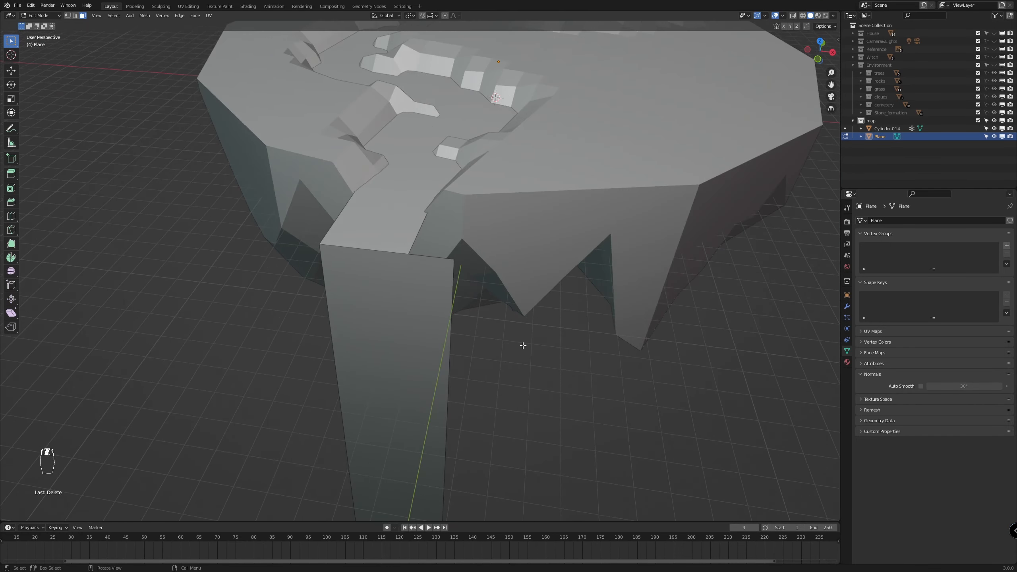
scroll(523, 346, "down", 8, "shift")
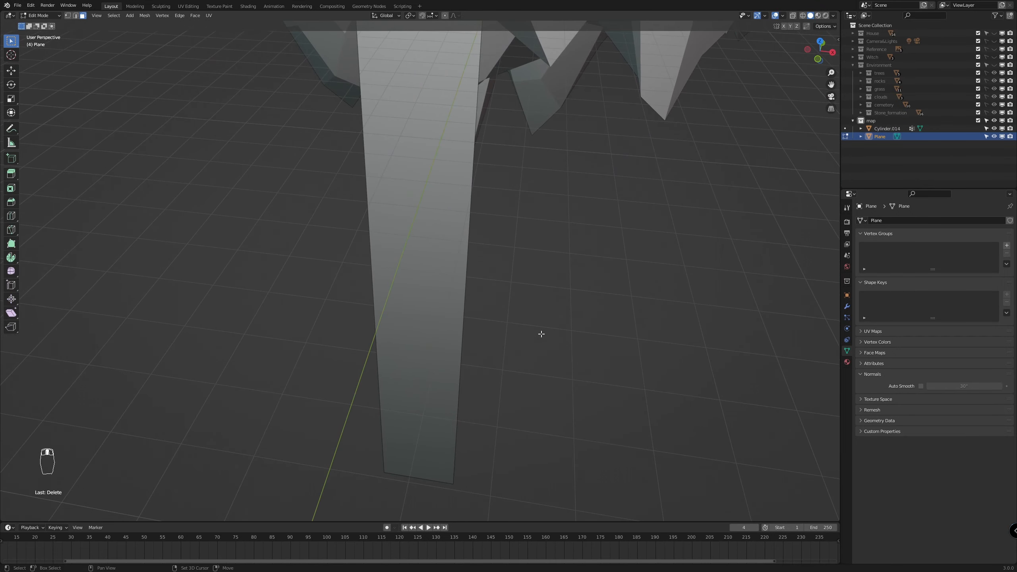
scroll(537, 232, "down", 5)
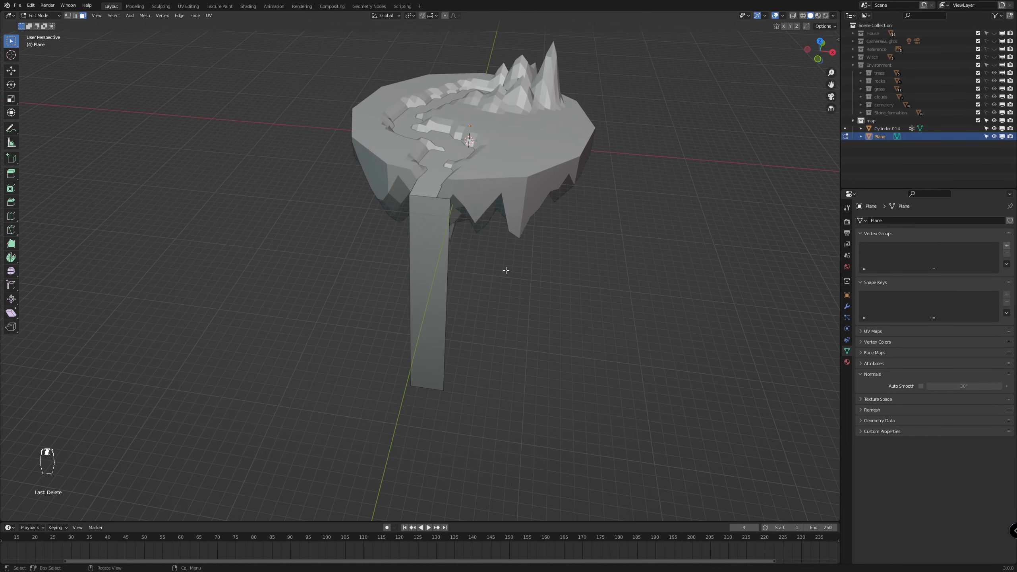
scroll(505, 270, "up", 6)
scroll(561, 231, "down", 2)
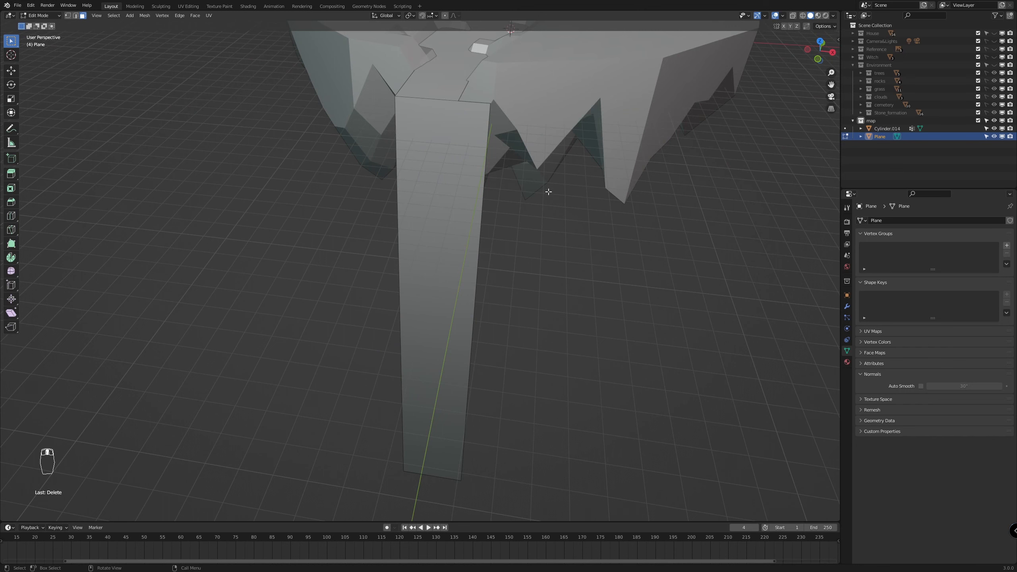
Merge the waterfall strip's protruding upper corner vertex into the adjacent river outlet corner vertex, using Merge At Last
key("1")
middle_click_drag(566, 207, 567, 330, "shift")
scroll(573, 334, "up", 4)
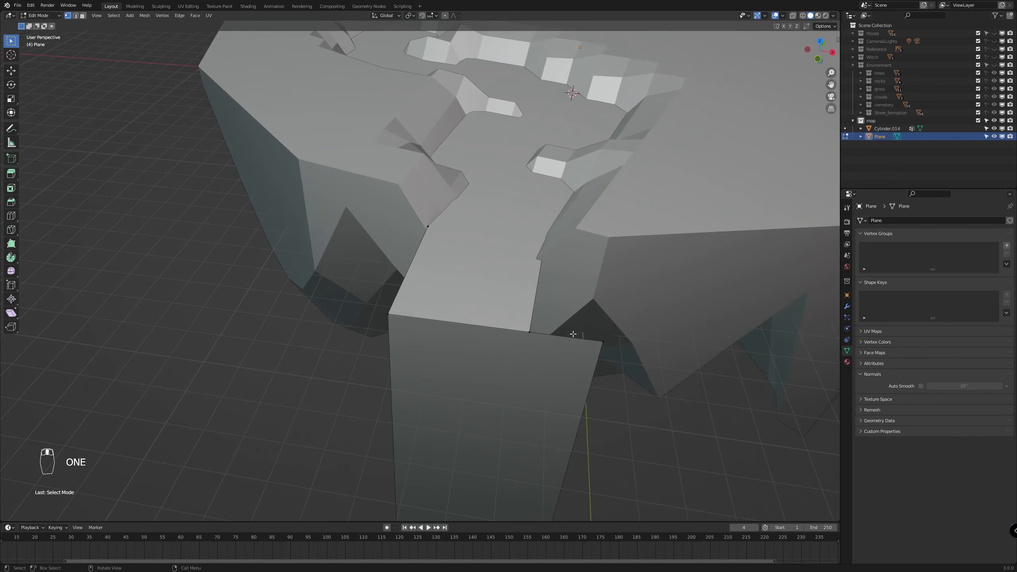
left_click(607, 345)
key("ctrl+z")
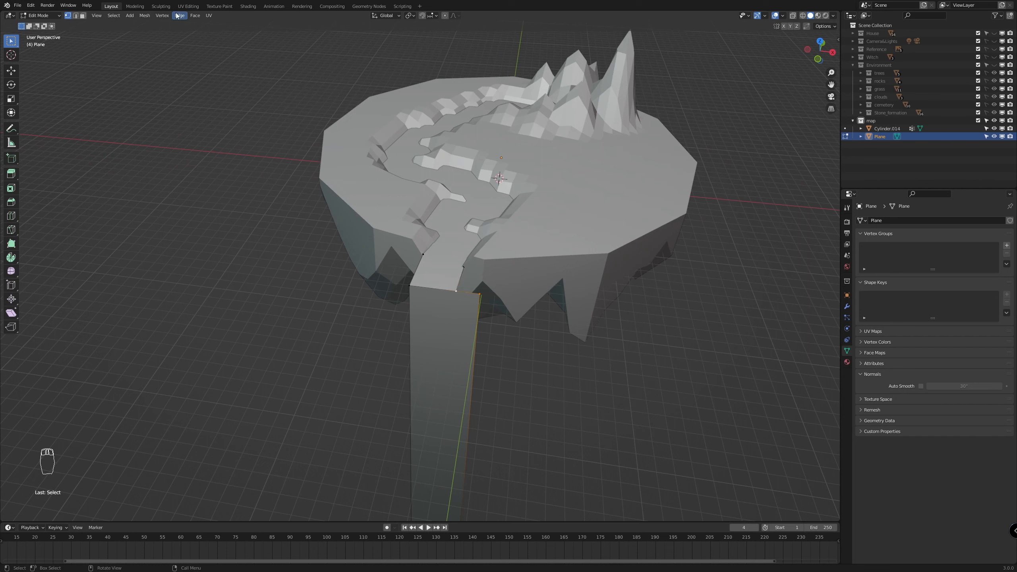
left_click(144, 16)
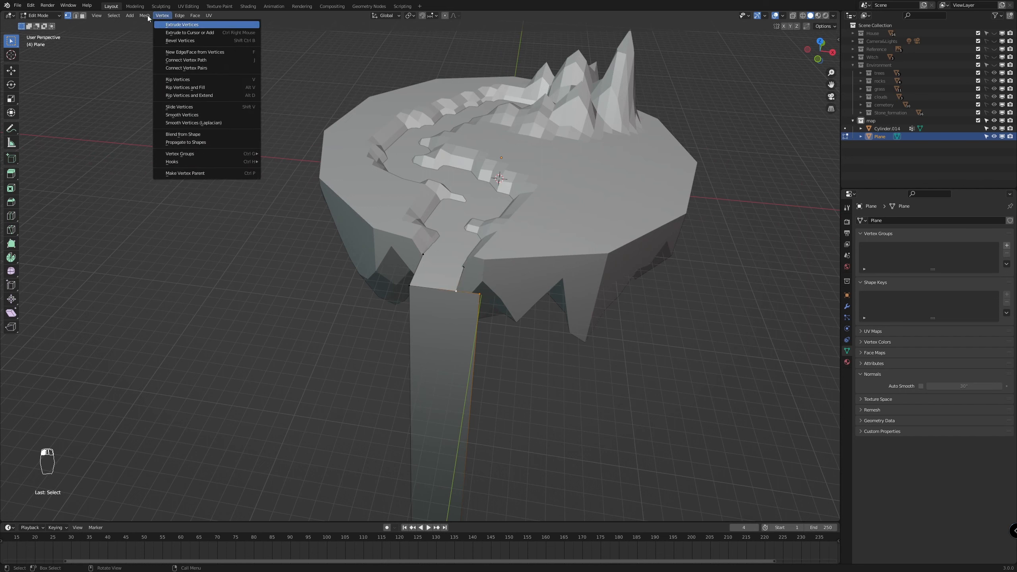
left_click(147, 16)
left_click(147, 16)
mouse_move(176, 62)
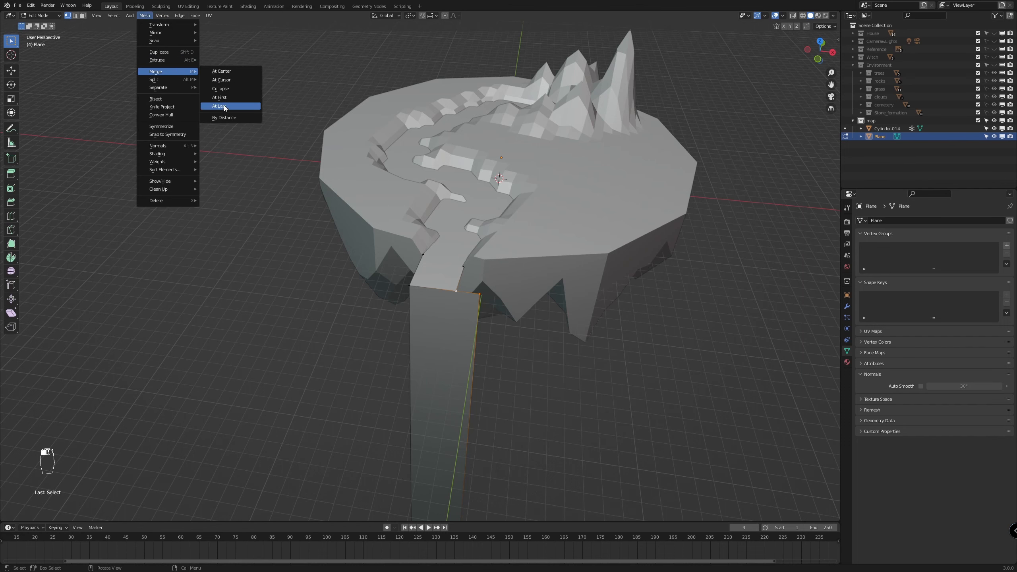
left_click(224, 107)
In front view, move the strip's lower corner vertex about -1.58 m along X to make the waterfall's side edge vertical
middle_click_drag(570, 439, 568, 282)
key("KP_1")
scroll(554, 282, "down", 4)
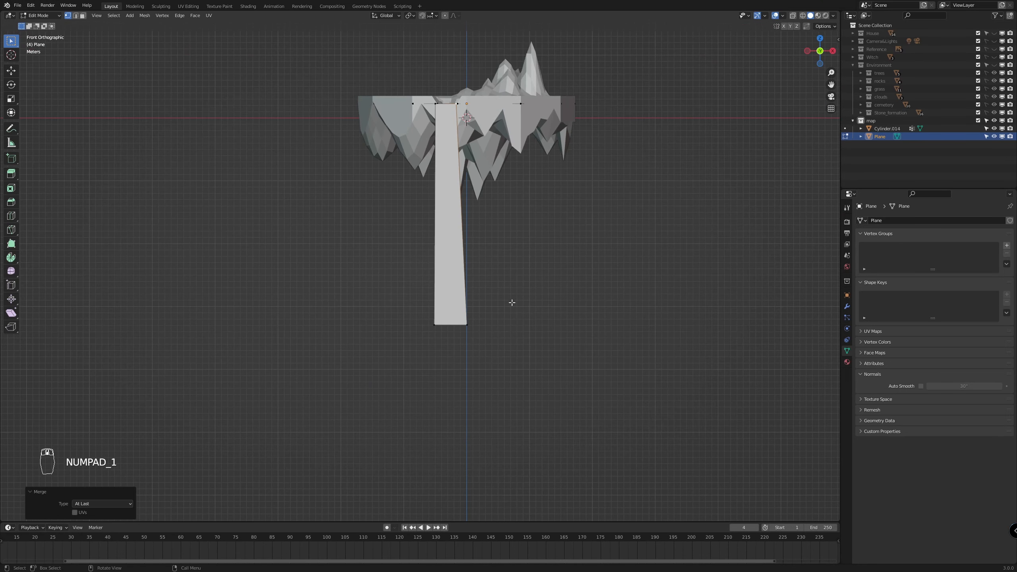
left_click_drag(508, 302, 458, 345)
key("g")
key("x")
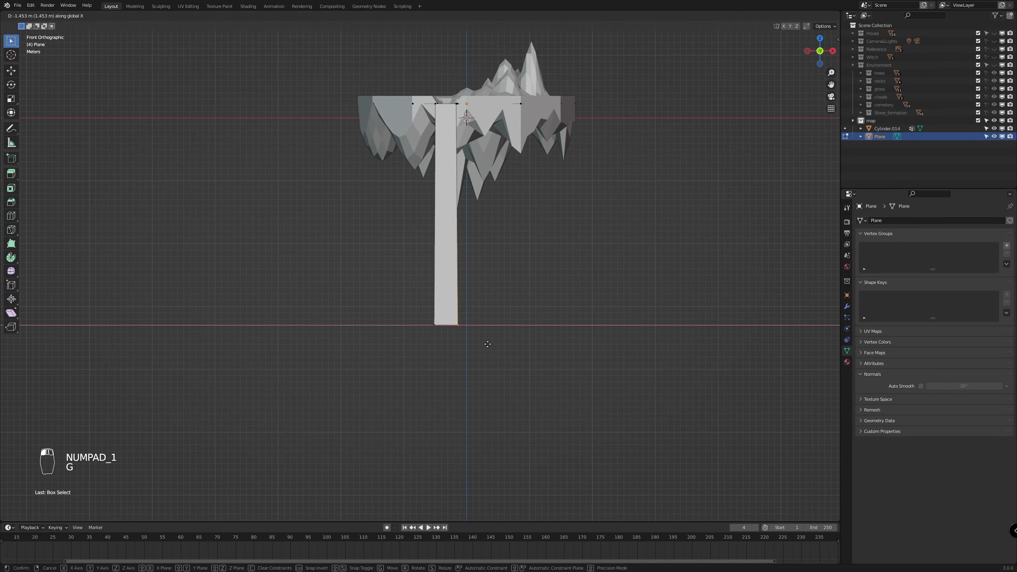
left_click(483, 343)
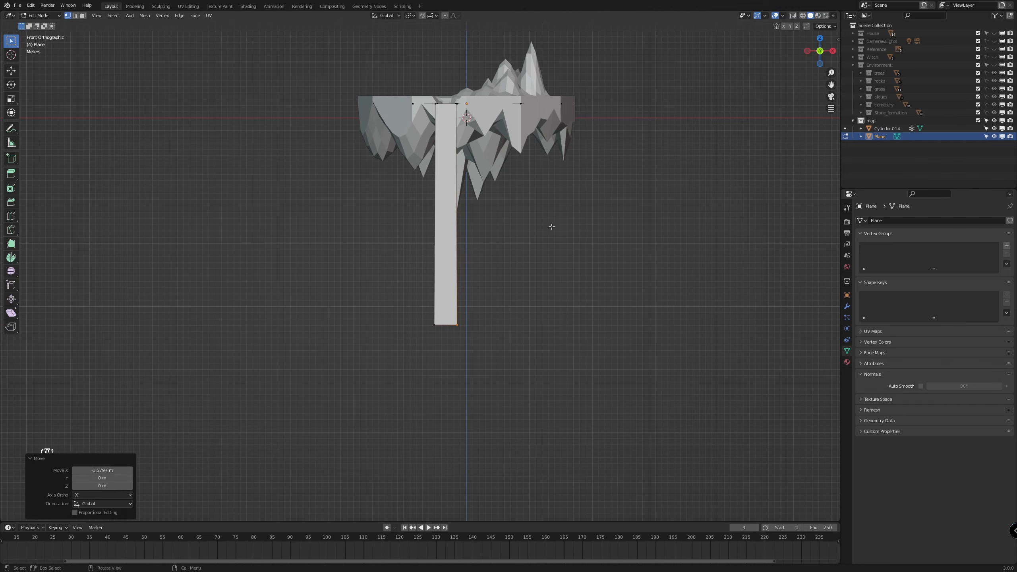
Select the four corner vertices of the waterfall strip and move them about 2.48 m along Y, towards the island
middle_click_drag(551, 227, 471, 328)
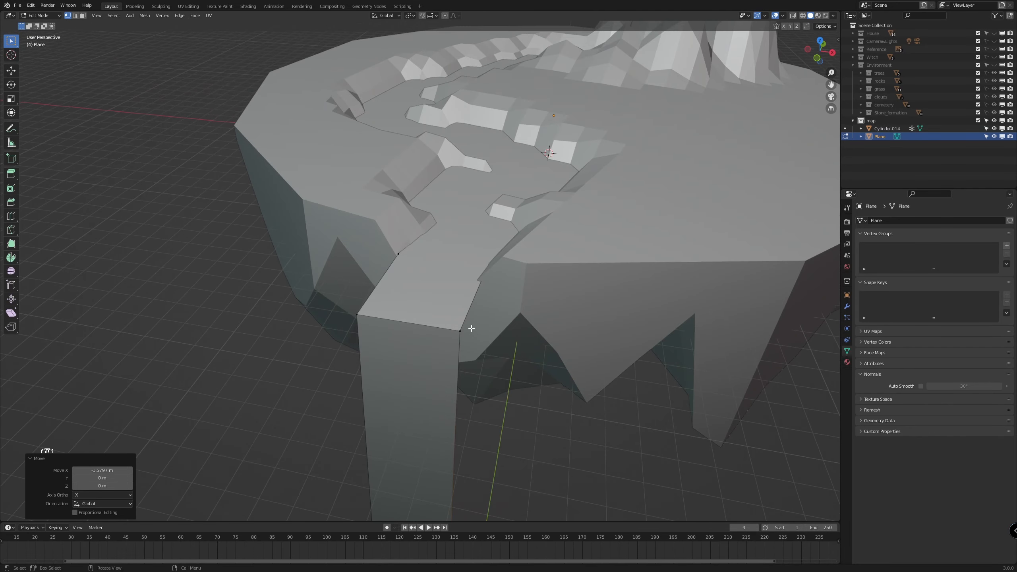
left_click(460, 330)
left_click(357, 316, "shift")
scroll(390, 336, "down", 6)
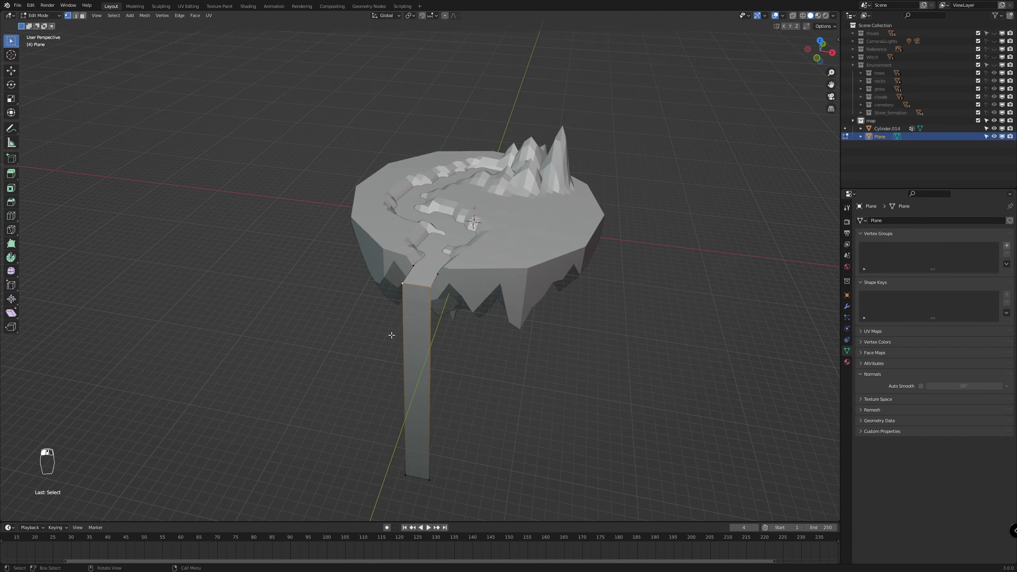
middle_click_drag(446, 372, 416, 329)
left_click(353, 468, "shift")
left_click(336, 460, "shift")
scroll(298, 293, "up", 3)
scroll(416, 329, "up", 3)
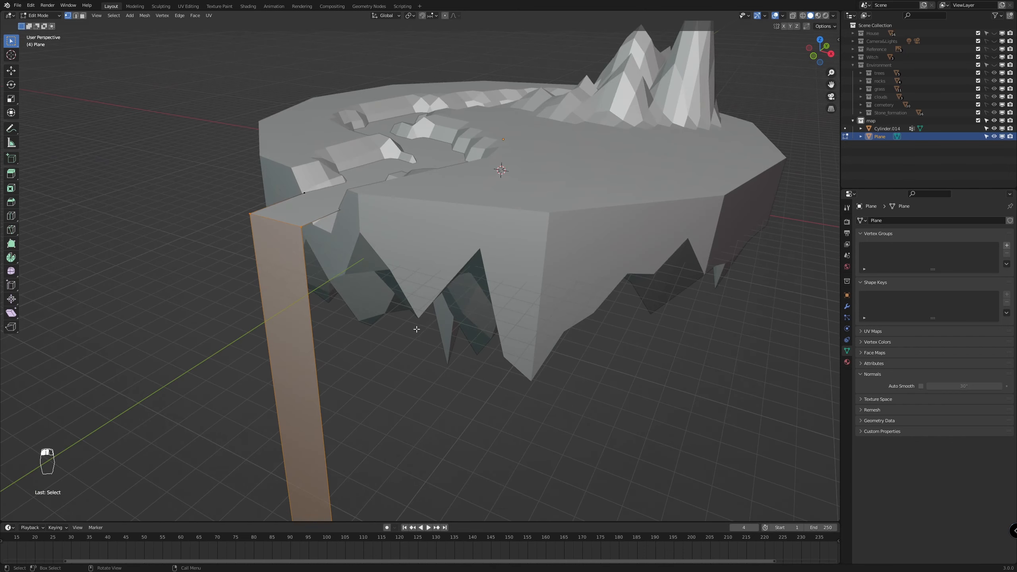
key("g")
key("y")
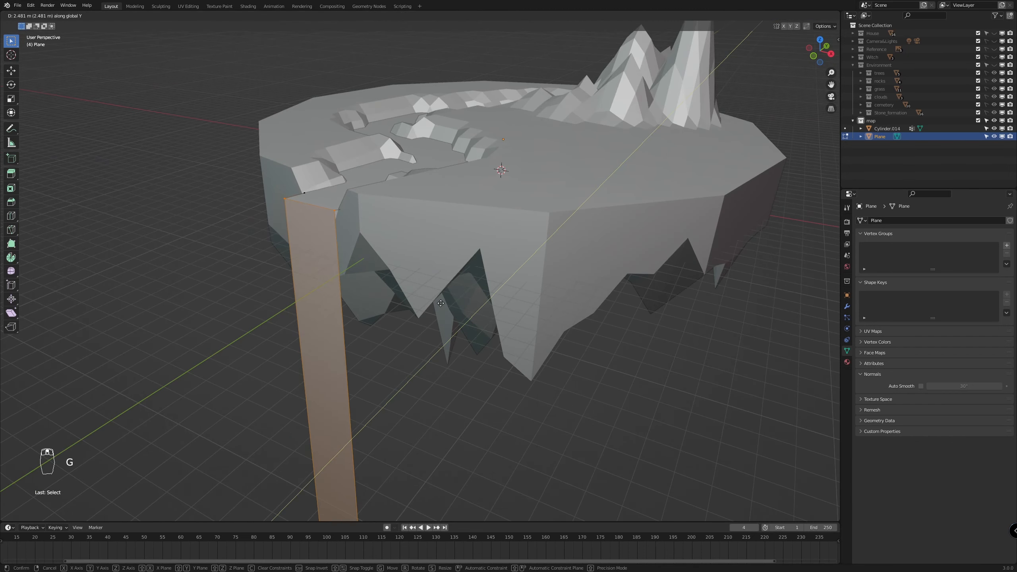
left_click(440, 303)
Lower the whole waterfall strip about 1.26 m along Z
middle_click_drag(439, 303, 477, 325)
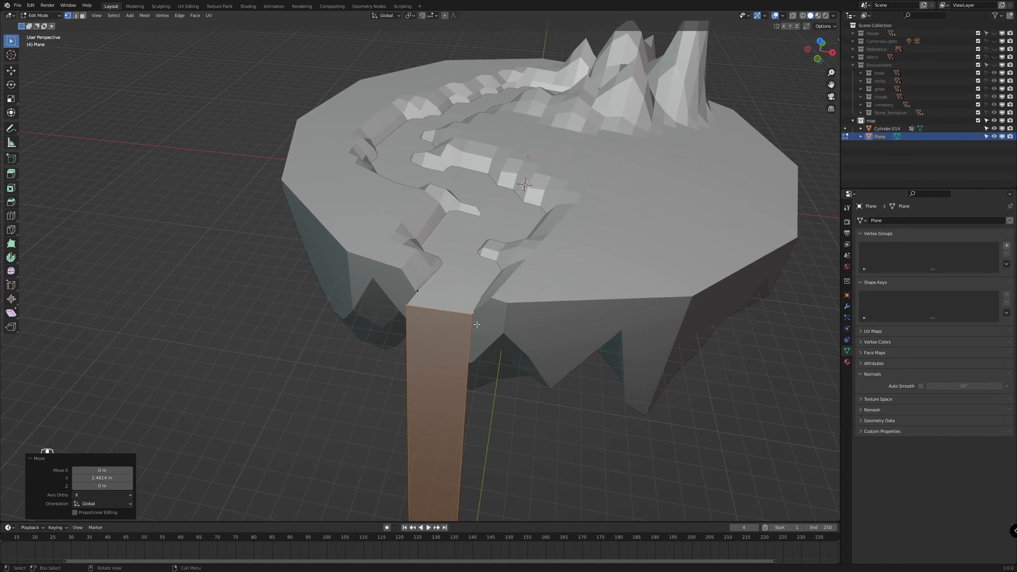
middle_click_drag(509, 374, 506, 369)
key("g")
key("z")
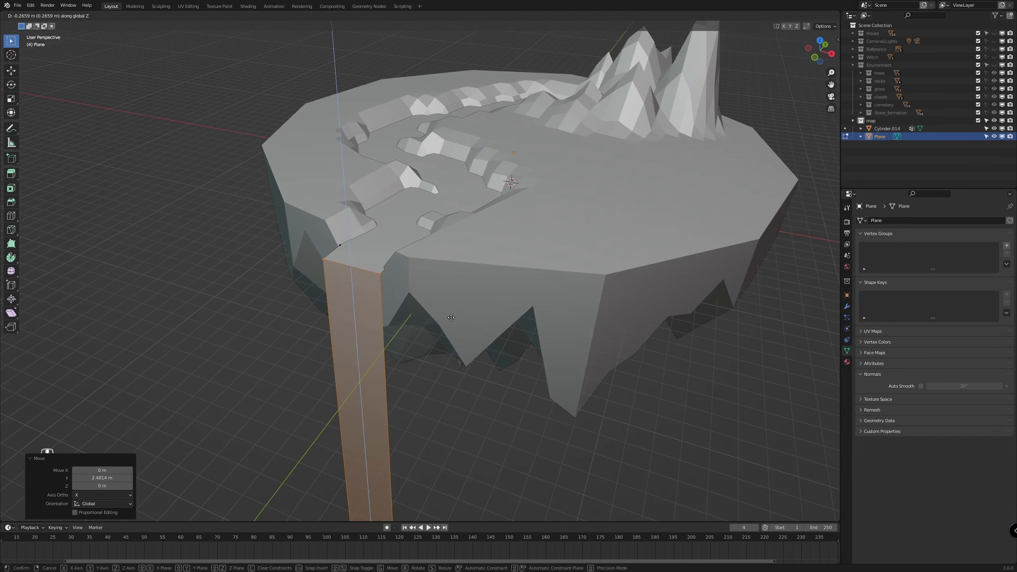
left_click(478, 323)
Move the water plane's vertex beside the river outlet, just behind the waterfall's upper edge, about -0.2 m along X
middle_click_drag(519, 384, 541, 387)
scroll(567, 376, "up", 2)
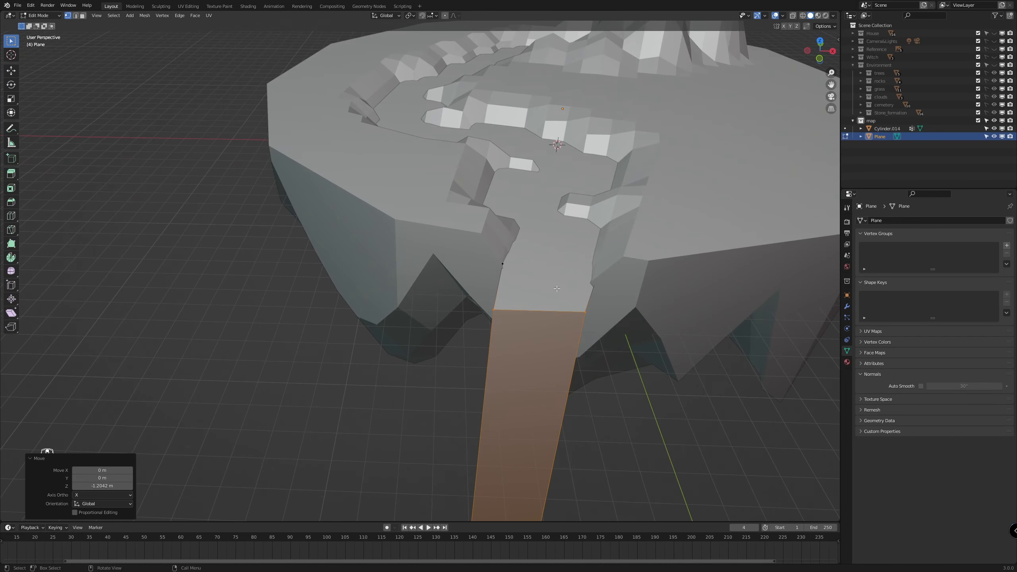
left_click(505, 263)
key("g")
key("x")
left_click(537, 292)
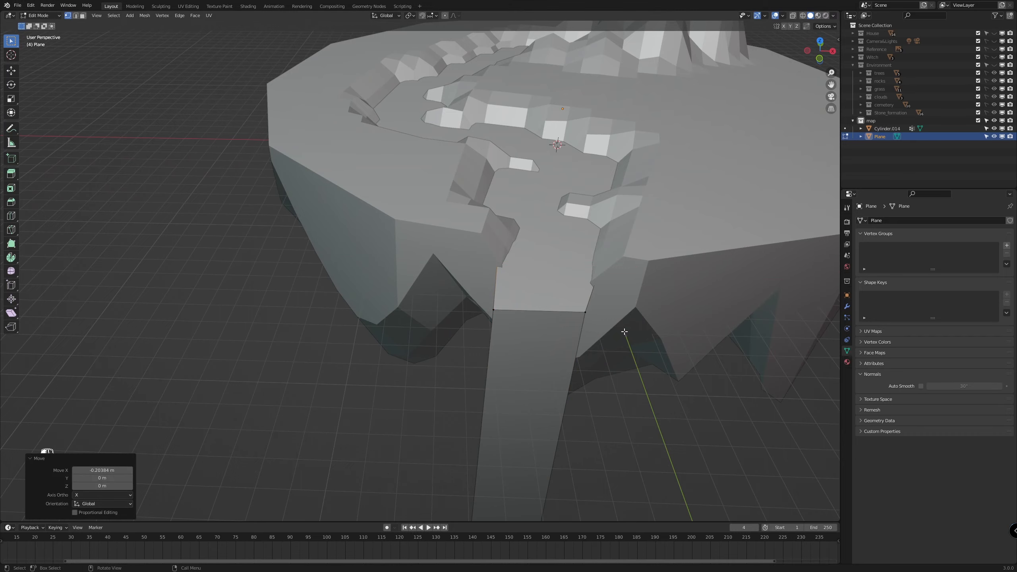
Select the entire water mesh and merge its vertices by distance
middle_click_drag(625, 332, 656, 315)
scroll(664, 352, "down", 5)
scroll(656, 315, "down", 3)
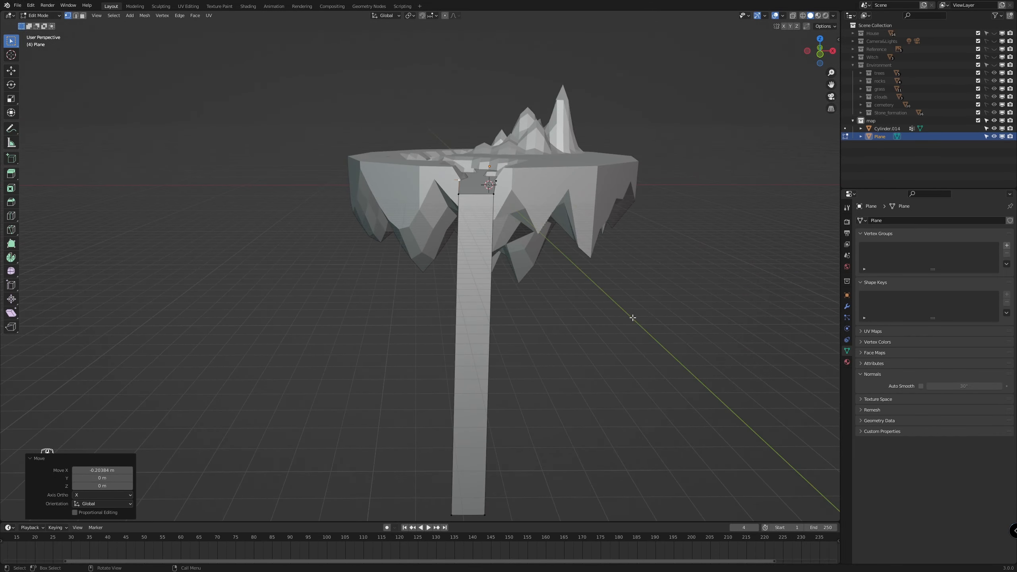
scroll(593, 304, "up", 3)
key("a")
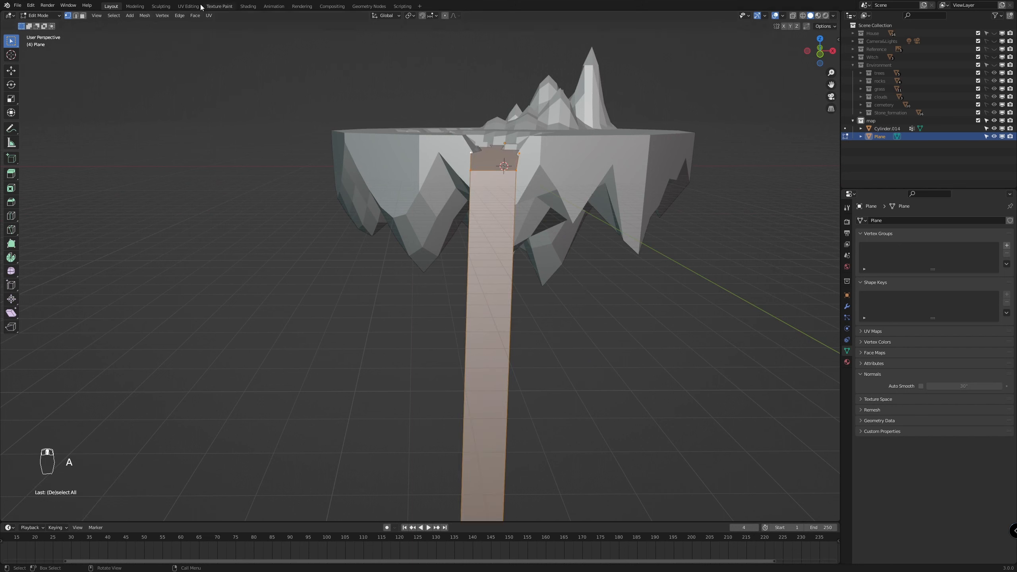
left_click(145, 15)
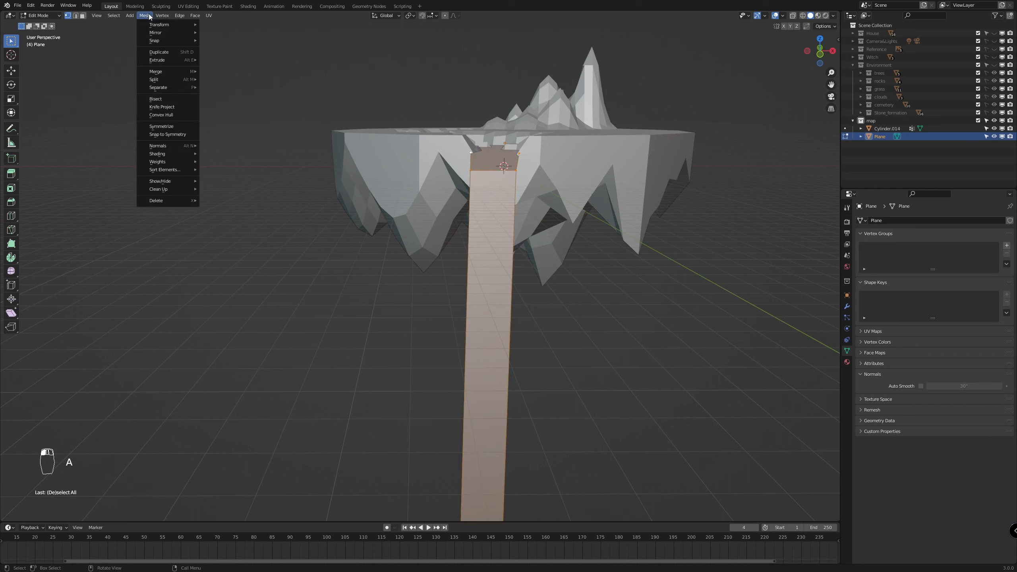
mouse_move(179, 72)
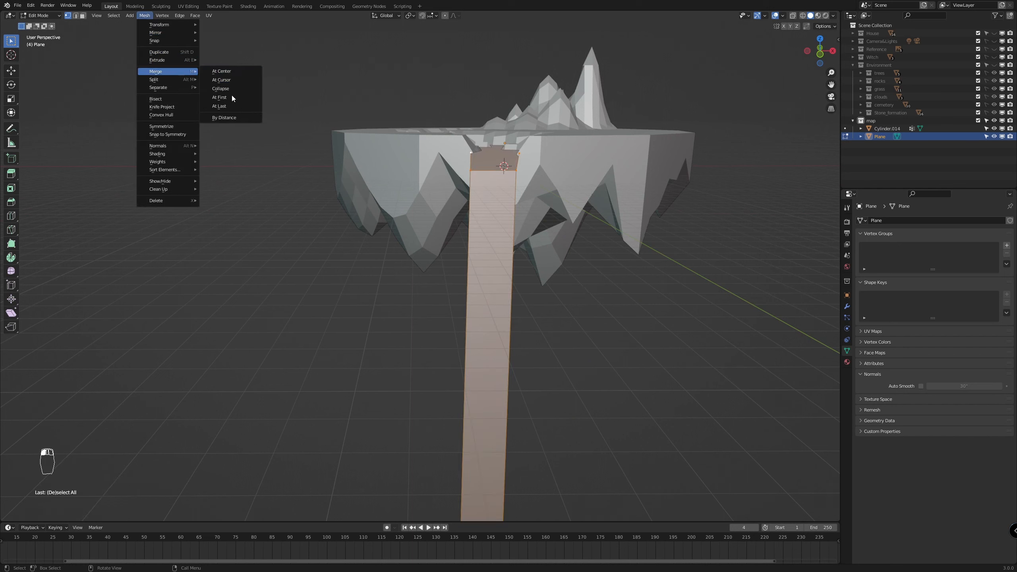
left_click(232, 118)
scroll(577, 332, "down", 2)
middle_click_drag(577, 333, 597, 301)
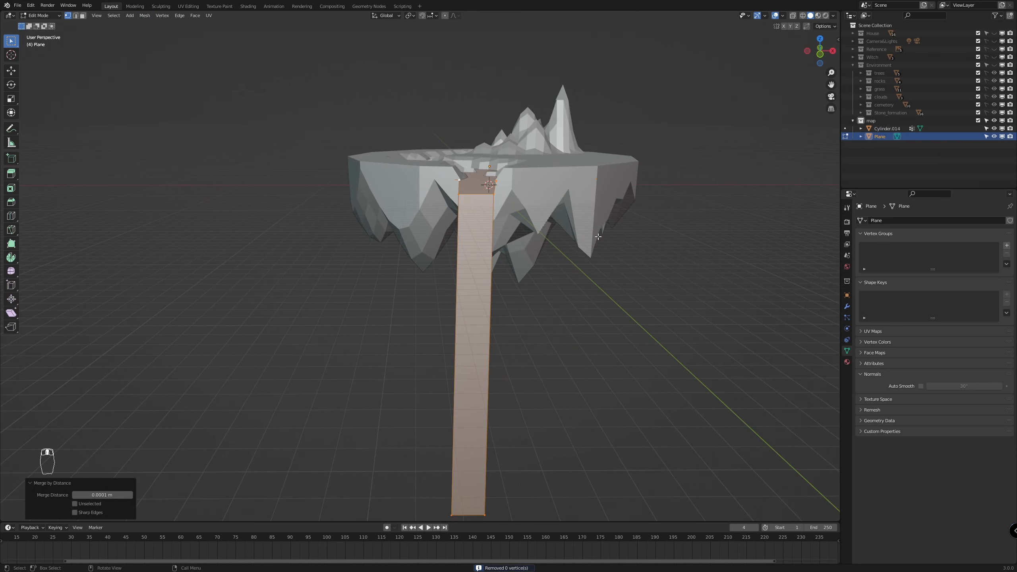
Select the water plane's large horizontal face in wireframe display and delete only the face, keeping its border edges
key("Tab")
left_click(593, 207)
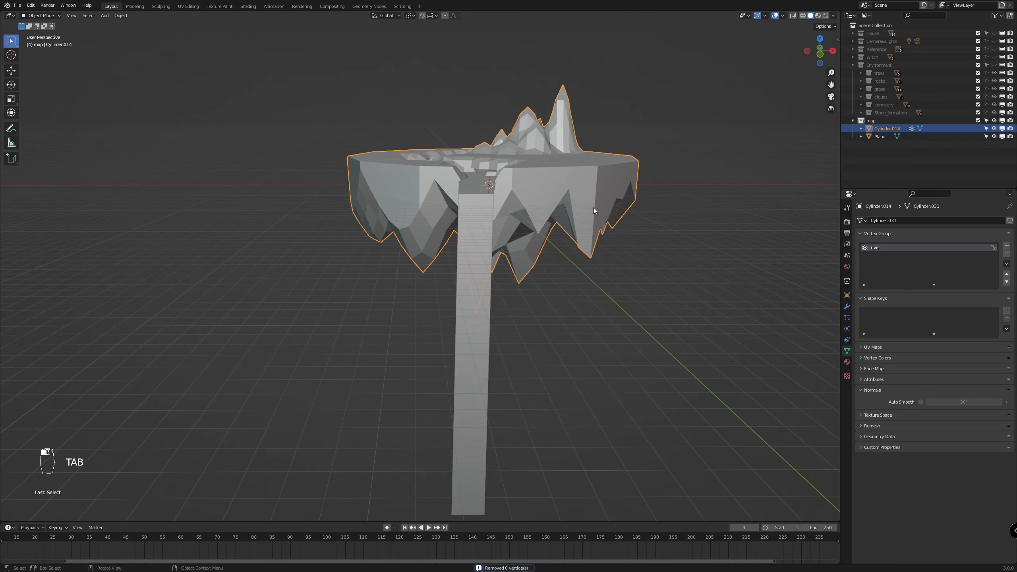
mouse_move(594, 207)
middle_mouse_down()
mouse_move(564, 301)
mouse_move(583, 307)
mouse_move(531, 287)
middle_mouse_up()
left_click(508, 290)
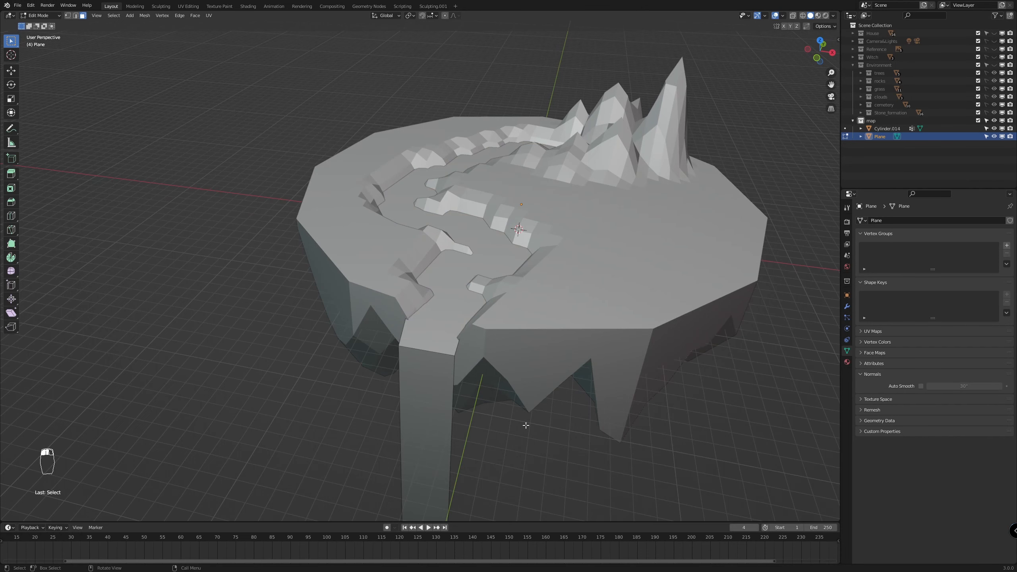
key("l")
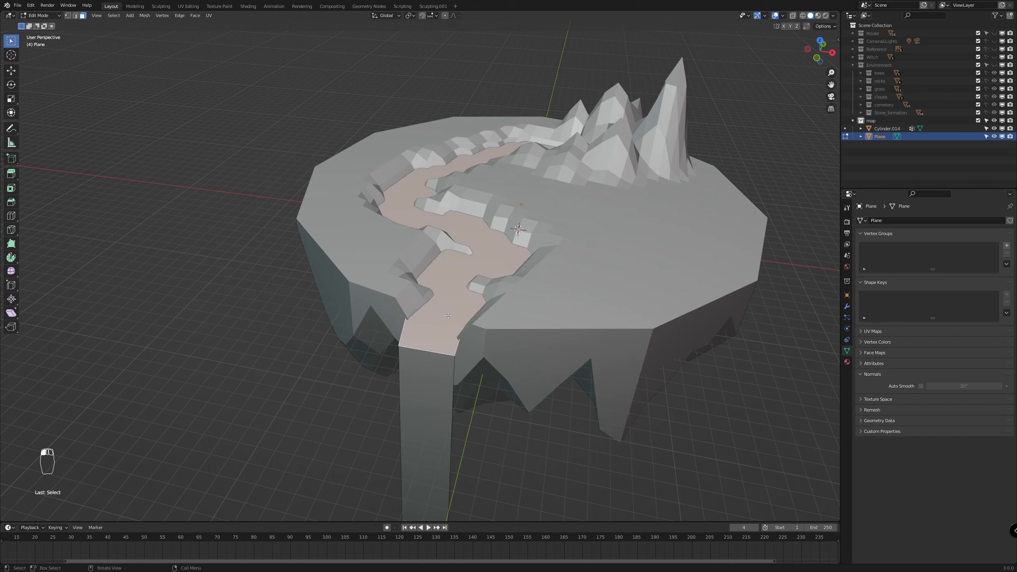
key("z")
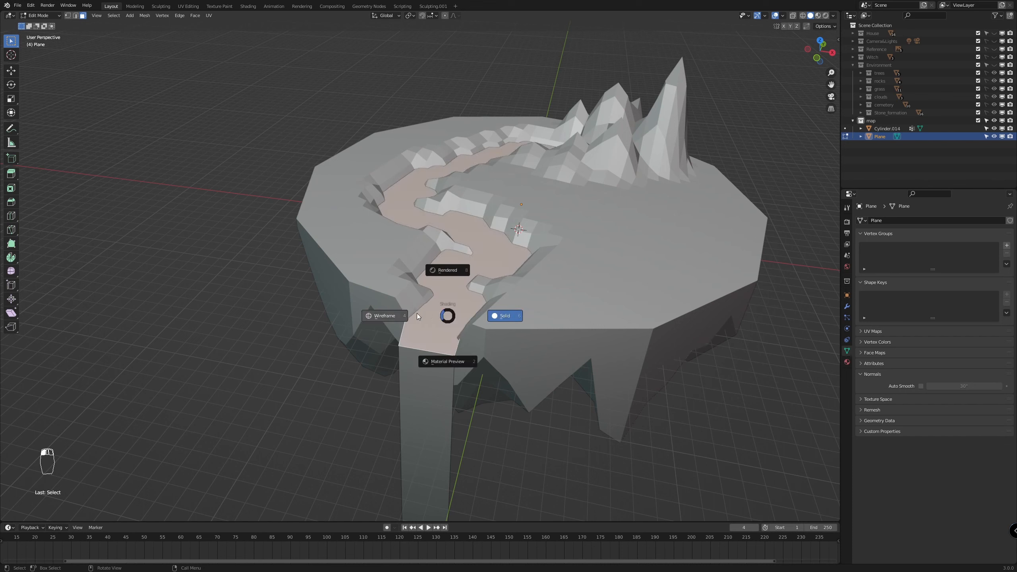
left_click(393, 316)
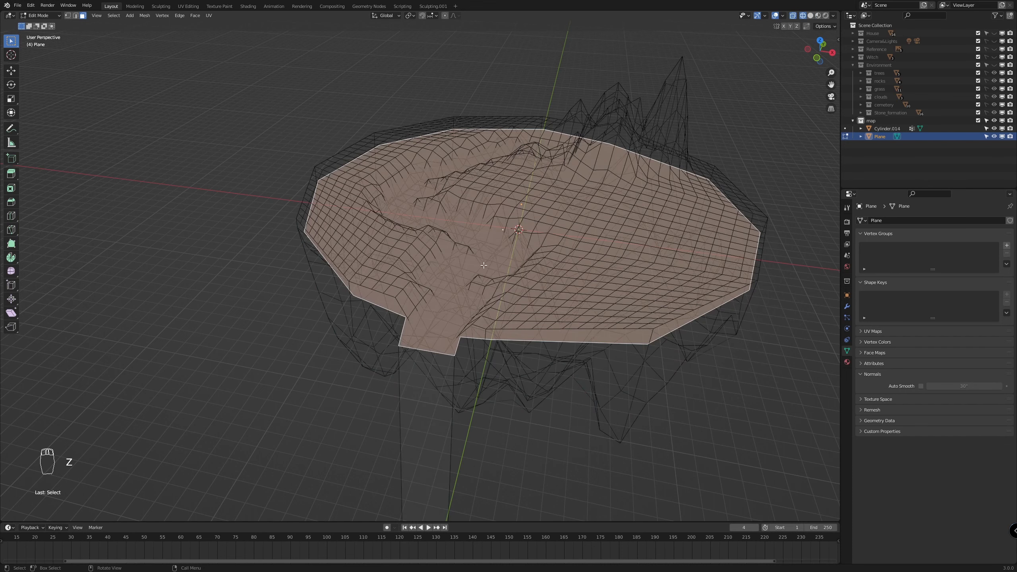
key("x")
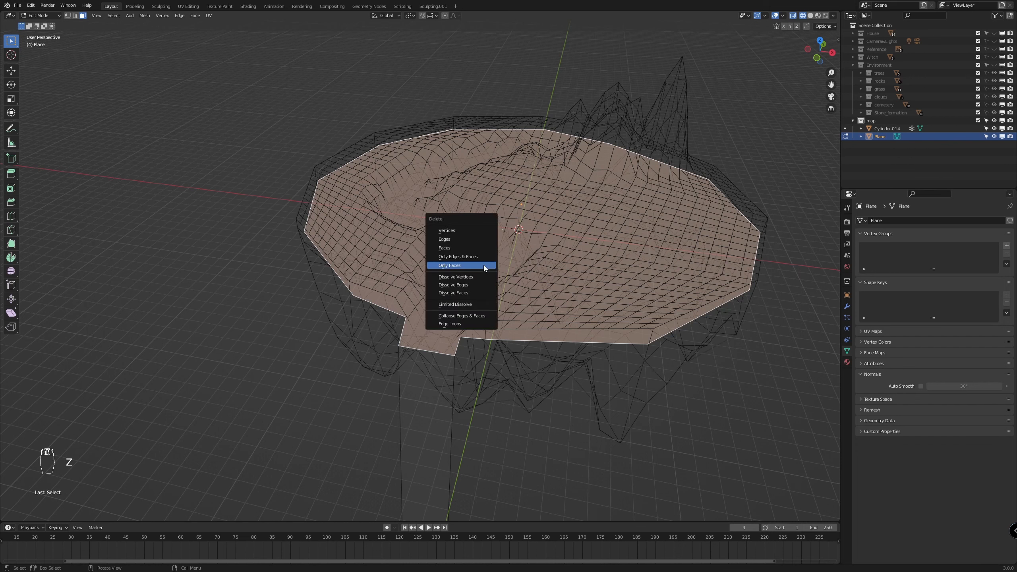
left_click(483, 266)
Select the water surface's border loop with the outlet edge active and close it with Grid Fill, in solid display
key("2")
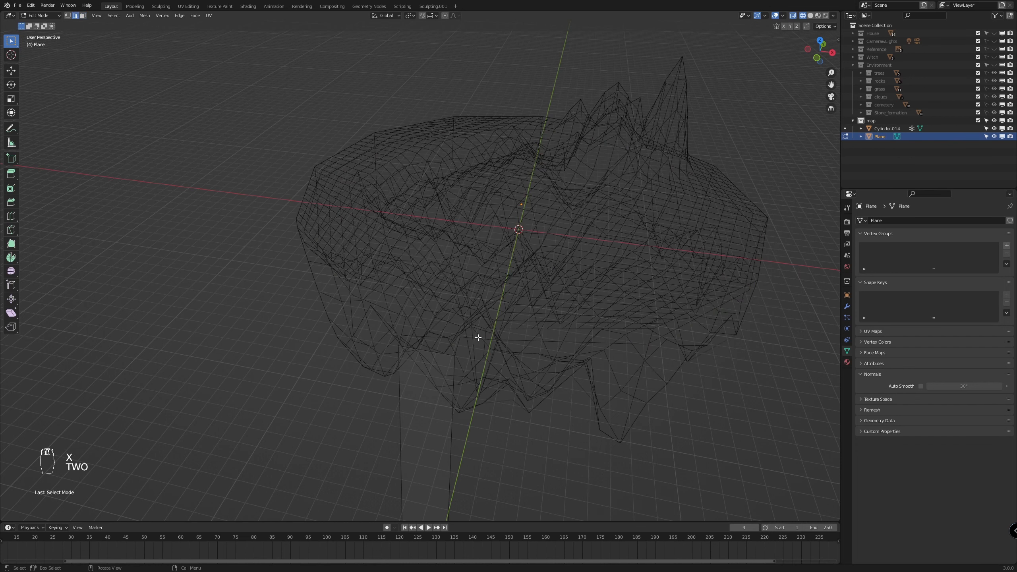
left_click(466, 349, "alt")
left_click(432, 352, "shift")
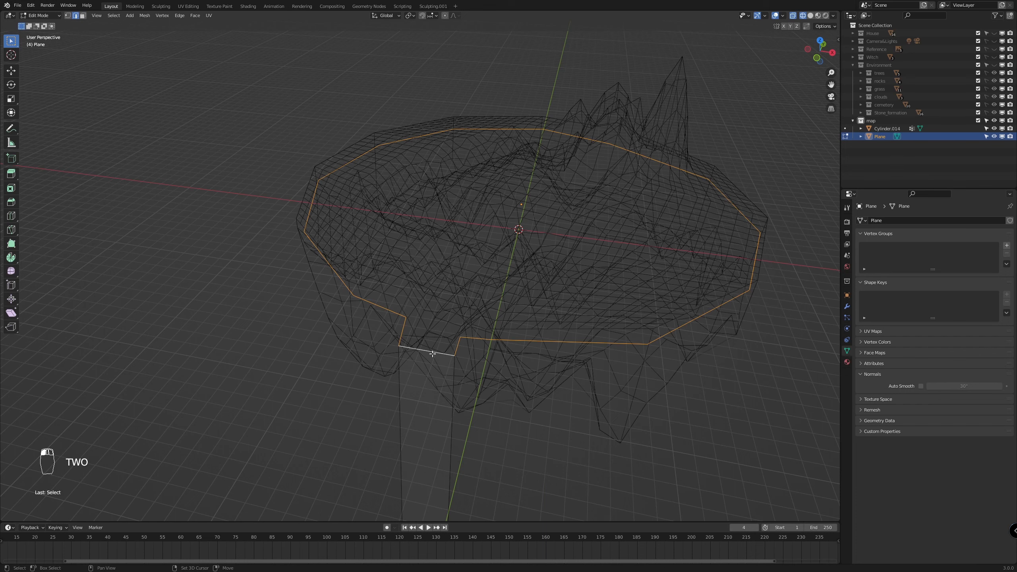
scroll(500, 292, "up", 2)
key("z")
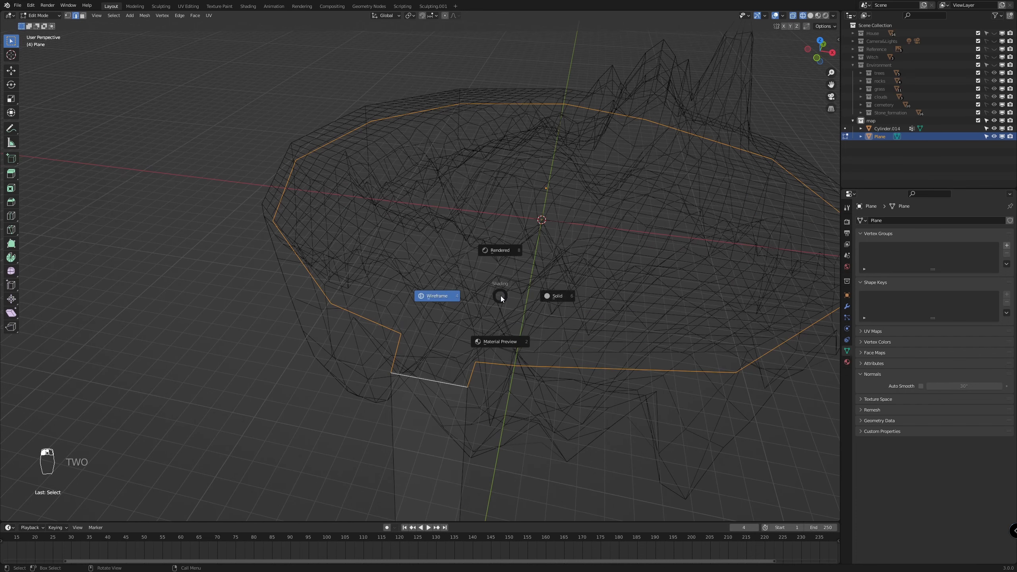
left_click(547, 294)
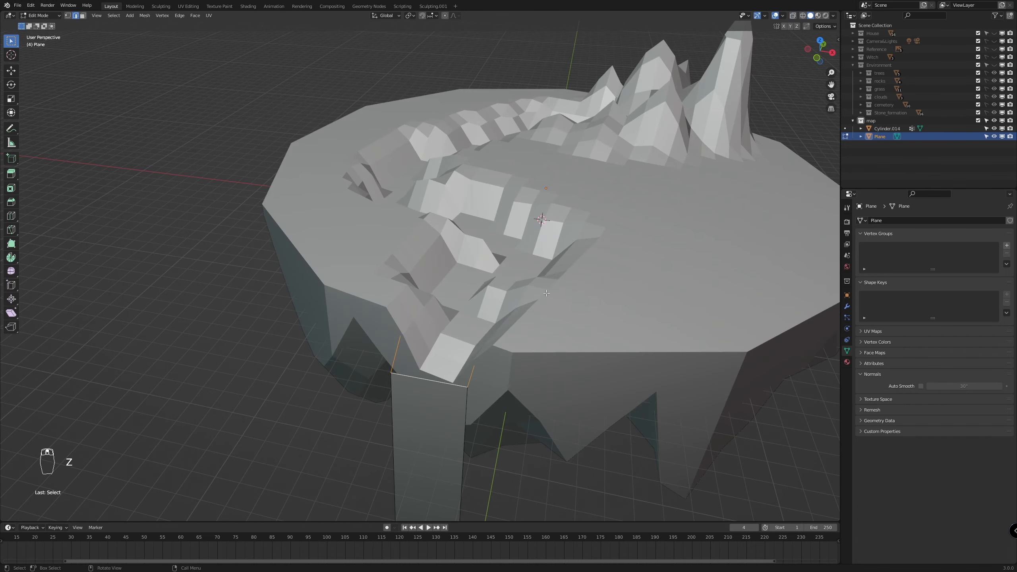
left_click(194, 17)
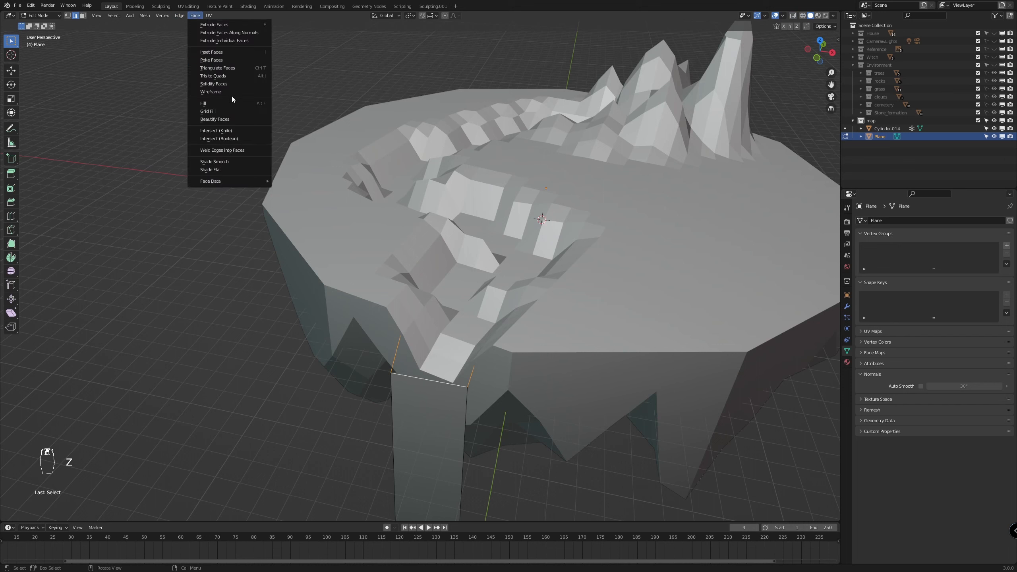
left_click(223, 110)
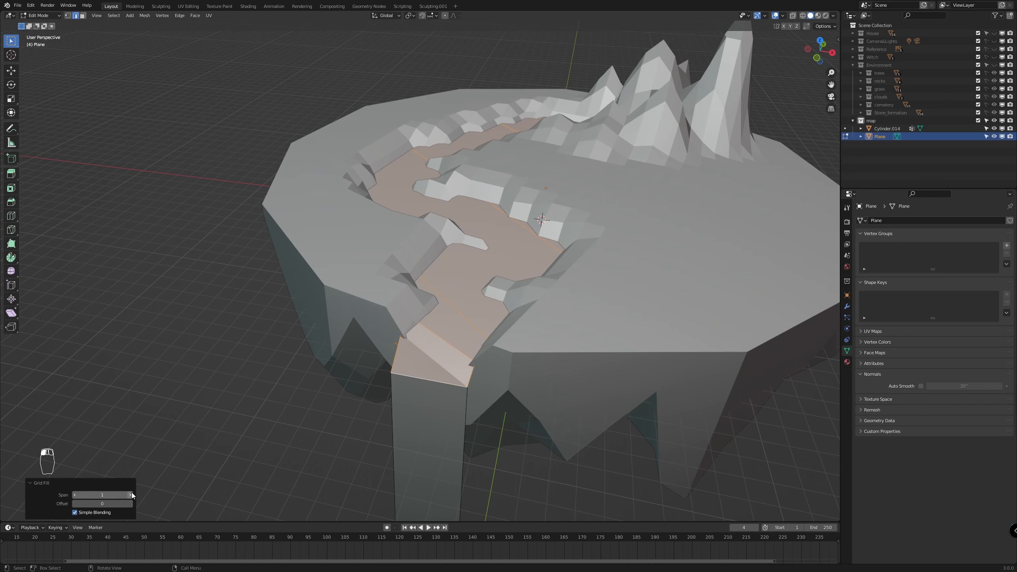
Set the grid fill's span to 3 with Simple Blending enabled, and switch to face selection
left_click(75, 513)
left_click(131, 495)
left_click(131, 495)
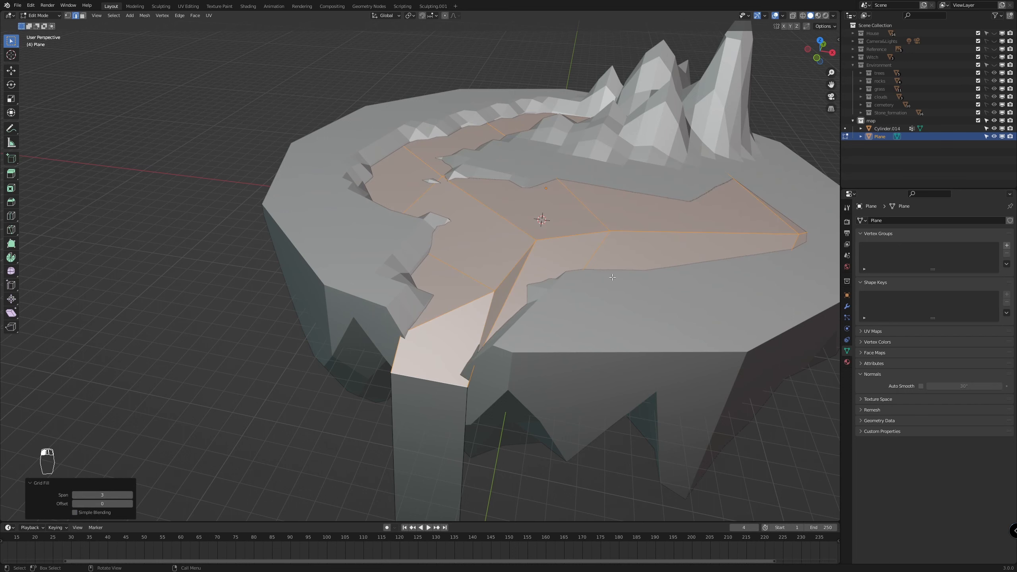
left_click(75, 512)
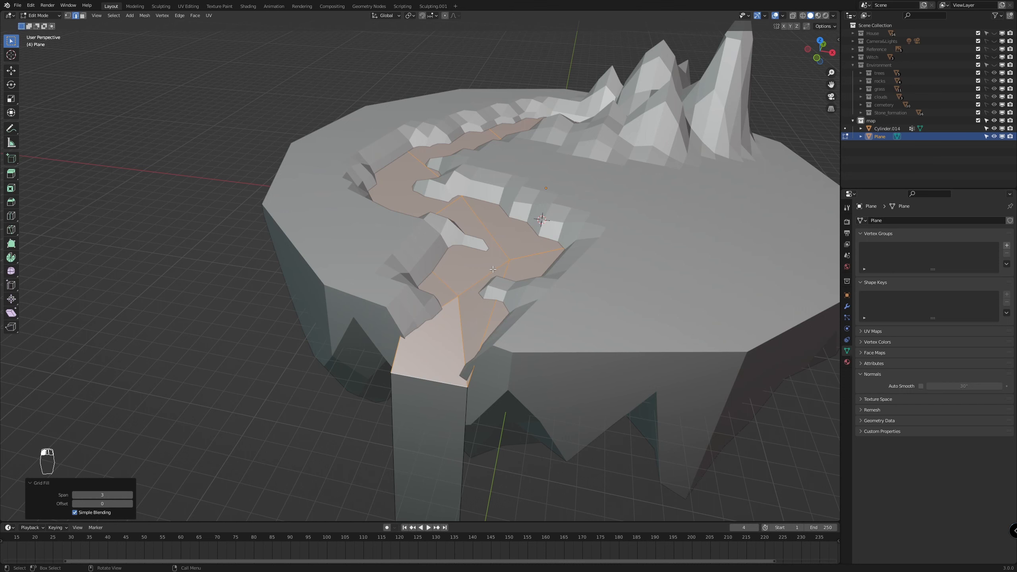
scroll(444, 422, "down", 3)
key("3")
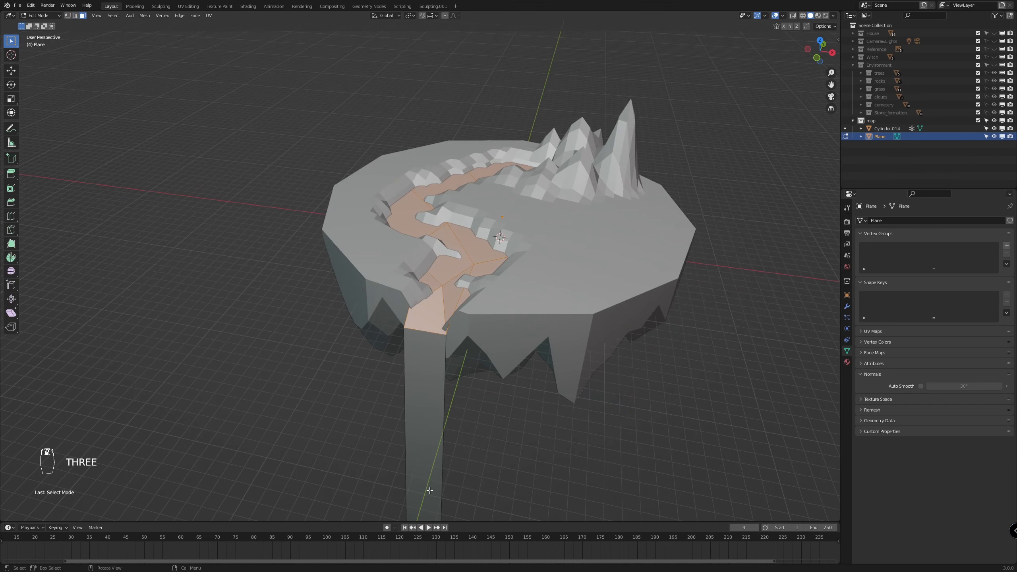
Add the waterfall's front face to the selected water surface faces and subdivide them all with 3 cuts
left_click(417, 477, "shift")
scroll(465, 307, "up", 3)
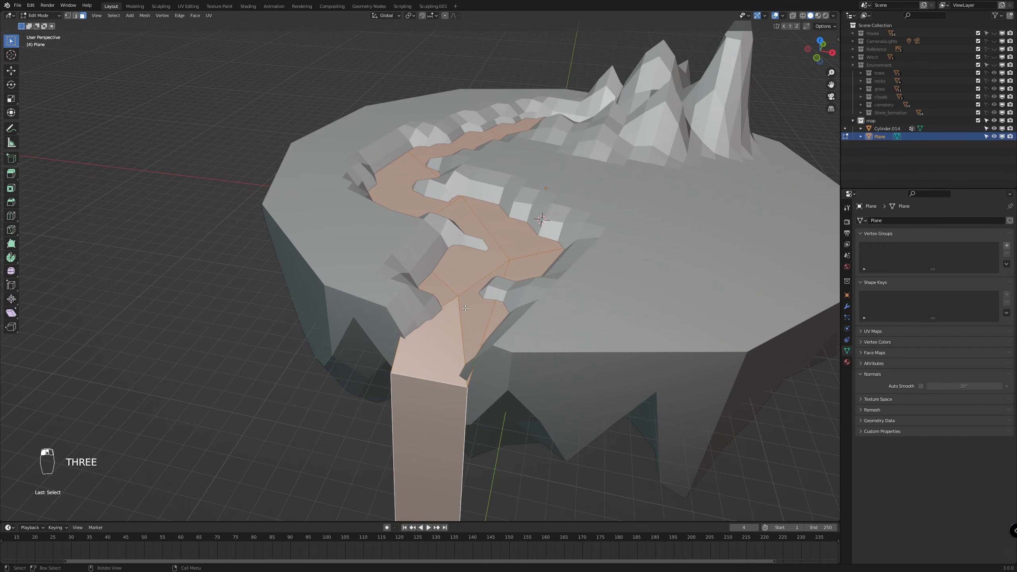
right_click(466, 308)
left_click(466, 308)
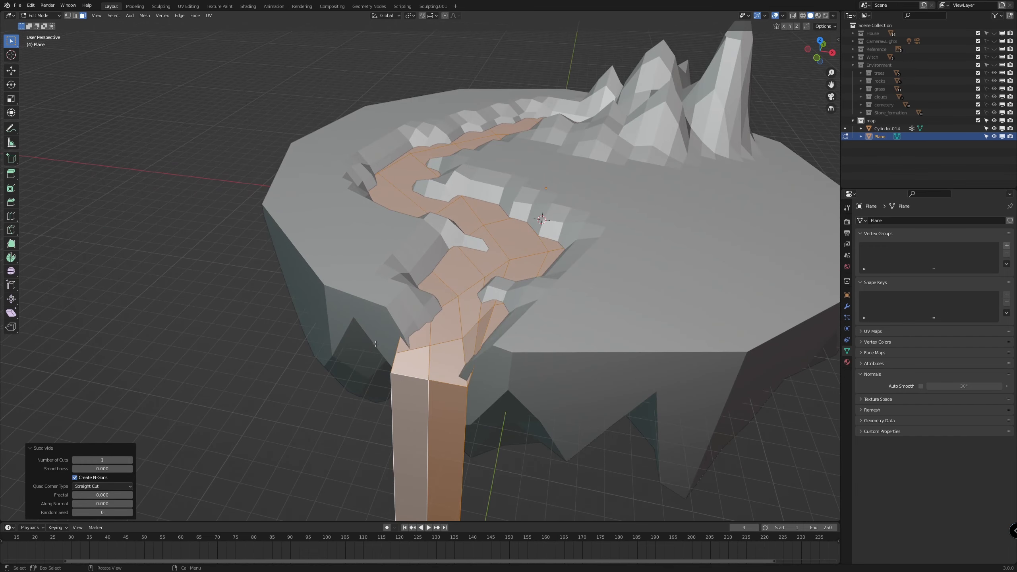
left_click(131, 460)
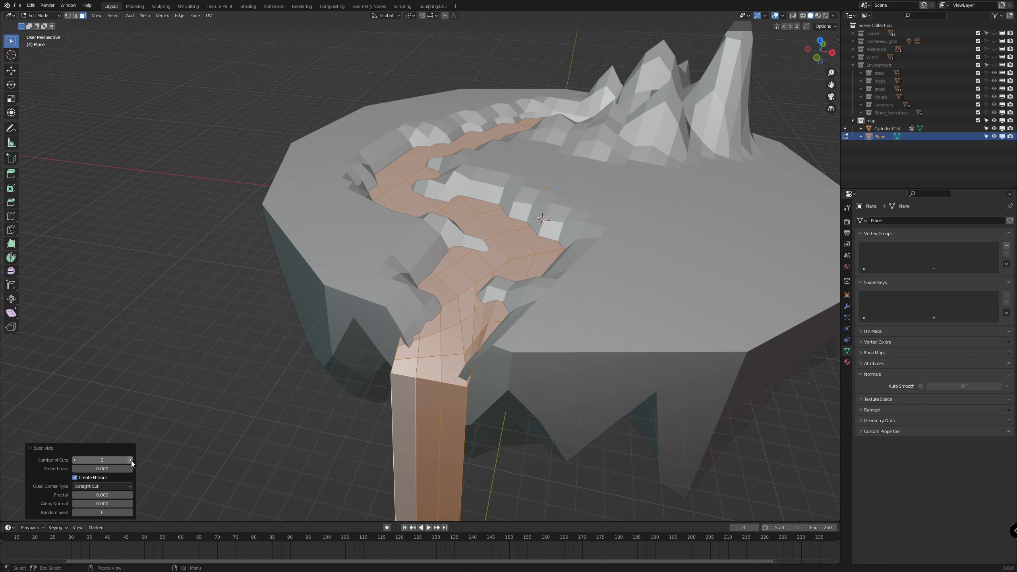
left_click(130, 460)
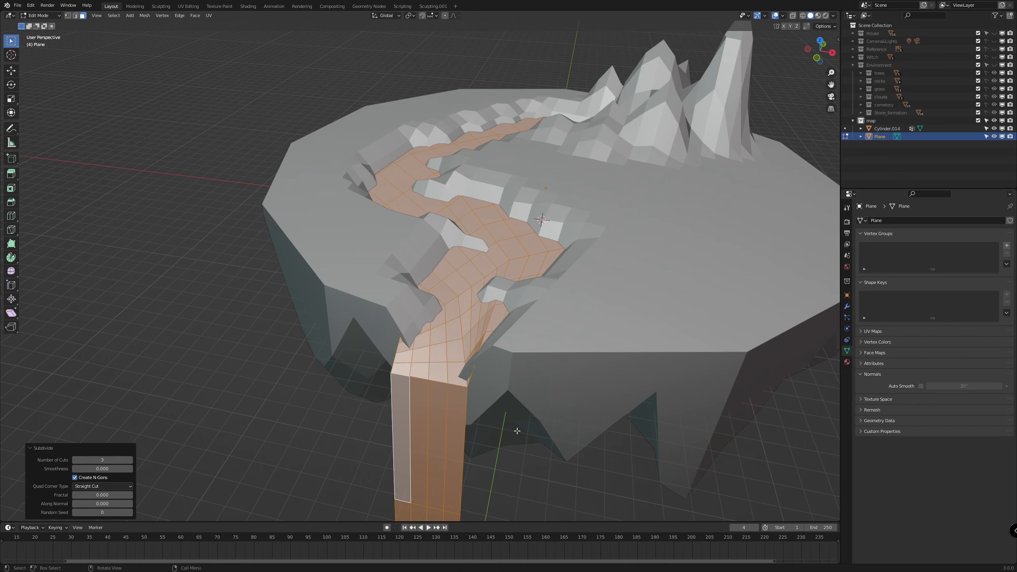
Select the vertices along the waterfall's right-hand edge and outlet corner and move them about -0.44 m along X
scroll(538, 430, "up", 1)
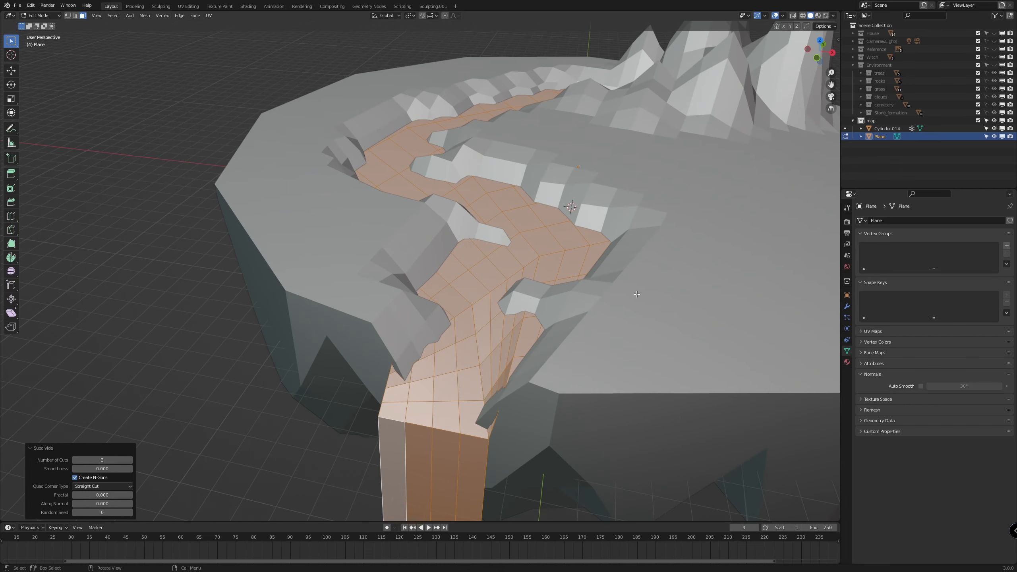
scroll(637, 294, "down", 2)
middle_click_drag(637, 294, 629, 269)
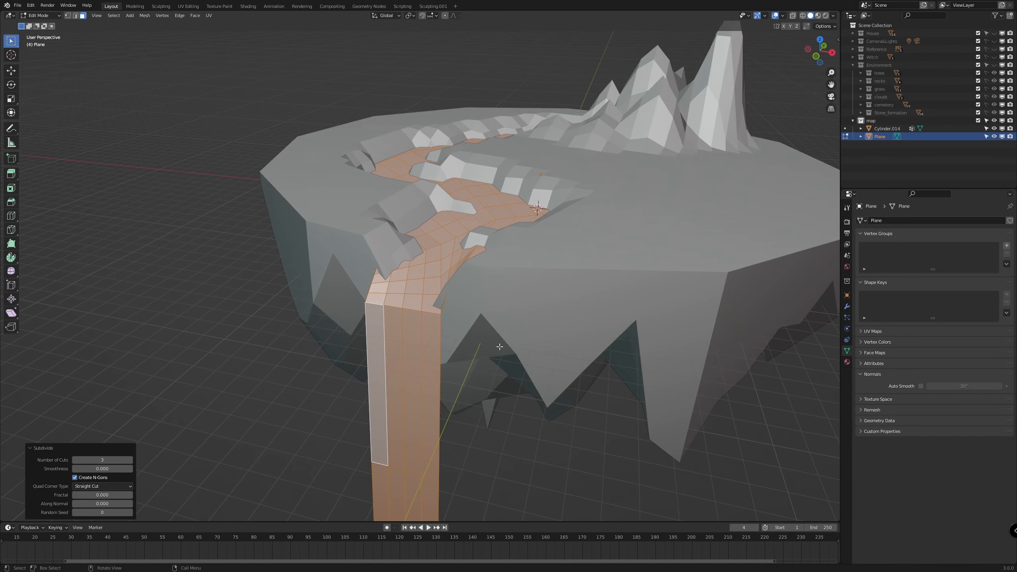
scroll(498, 283, "up", 4)
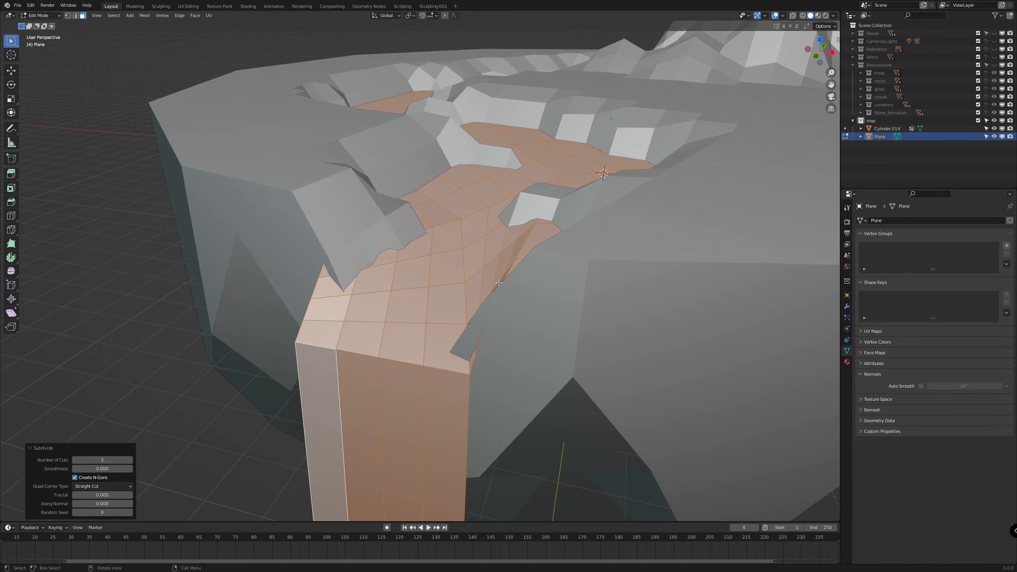
scroll(535, 294, "down", 3)
key("1")
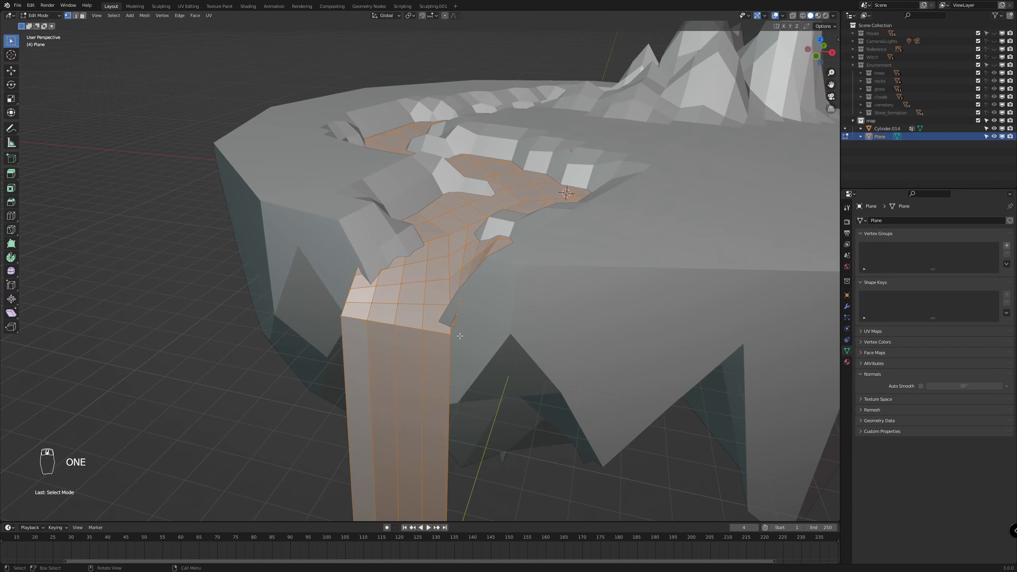
middle_click_drag(457, 336, 507, 341)
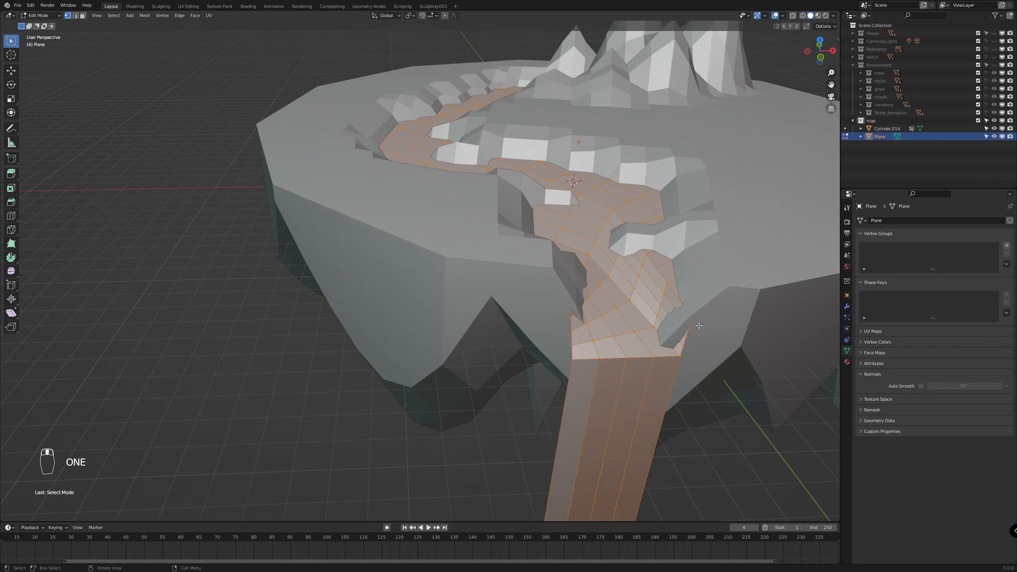
left_click_drag(674, 363, 675, 364)
scroll(681, 370, "down", 4)
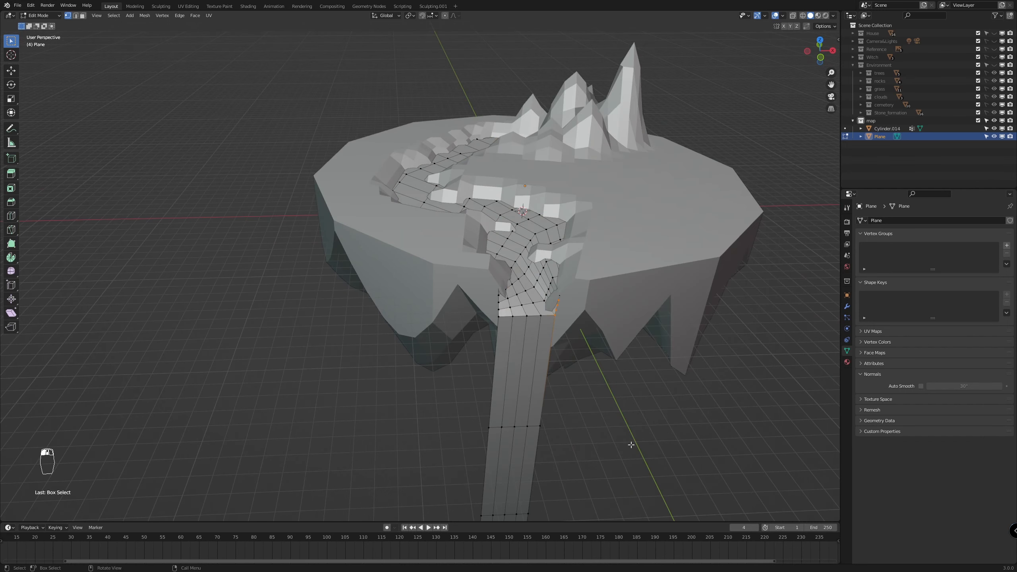
middle_click_drag(604, 472, 582, 405)
middle_click_drag(583, 405, 571, 286, "shift")
key("KP_1")
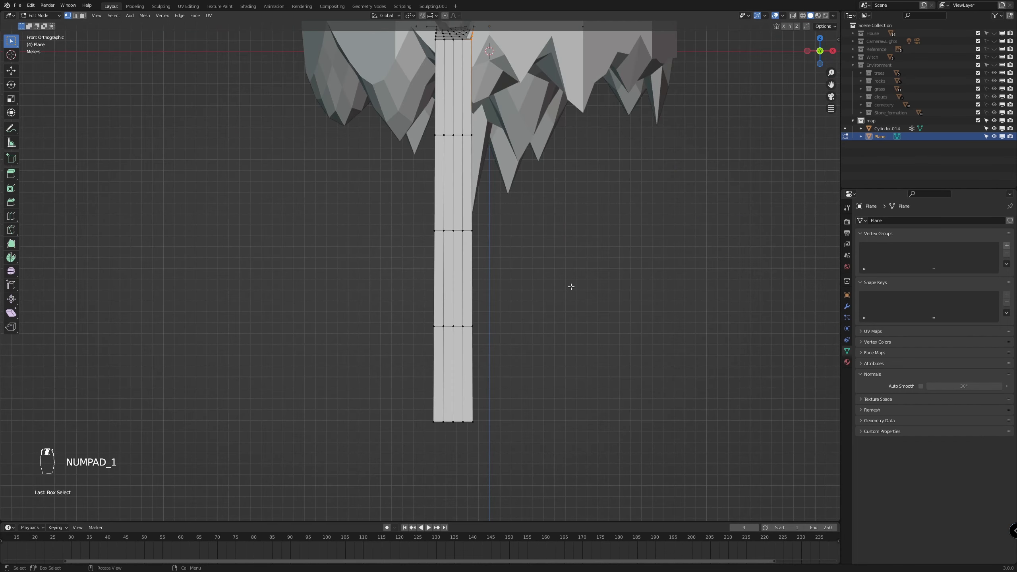
left_click_drag(547, 105, 470, 464)
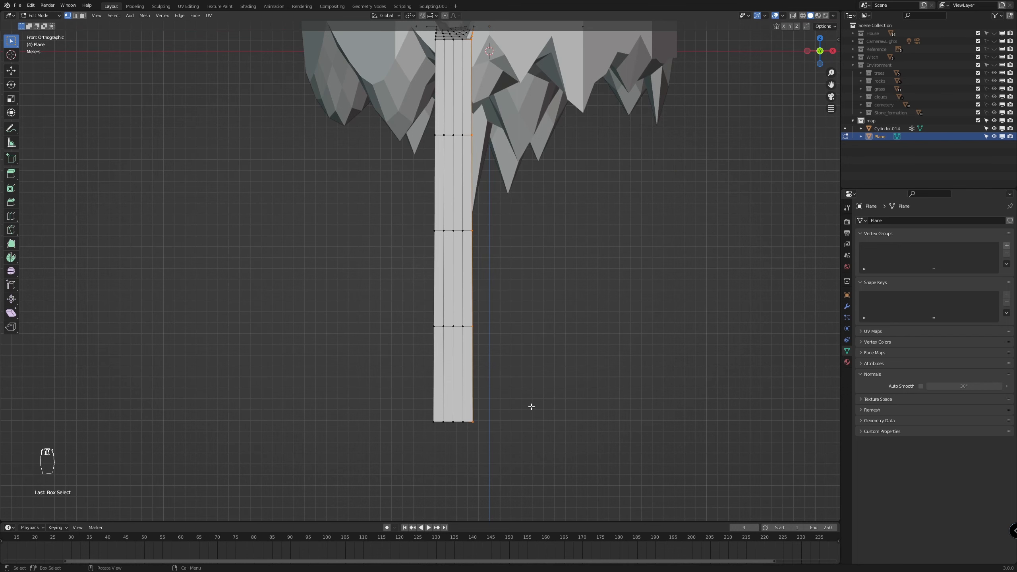
key("g")
key("x")
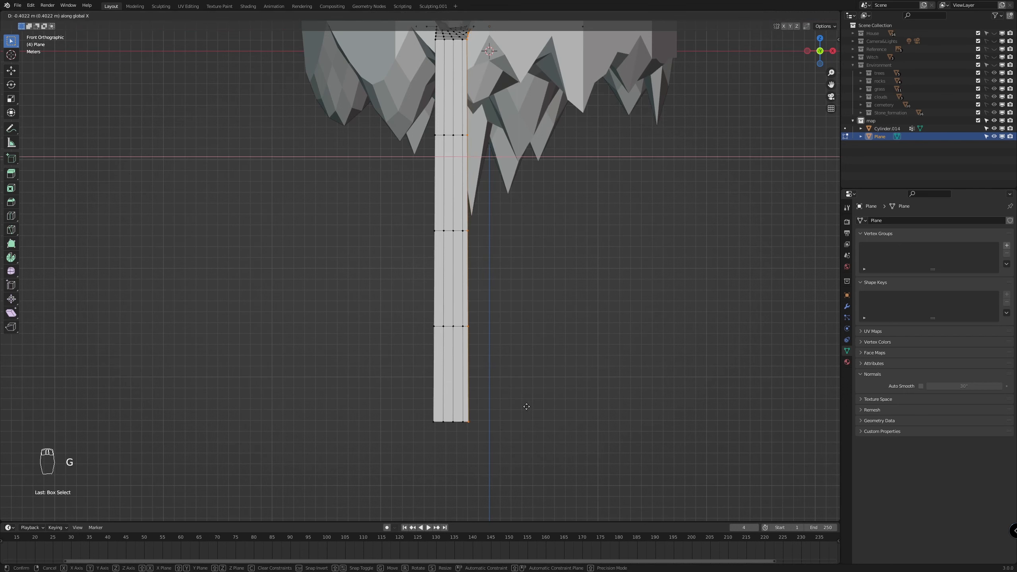
left_click(527, 407)
Pull the waterfall's right-hand edge further inward along X and shift the overhanging bank vertices about 0.61 m along Y
middle_click_drag(596, 263, 482, 383)
scroll(404, 353, "up", 5)
scroll(442, 366, "up", 5)
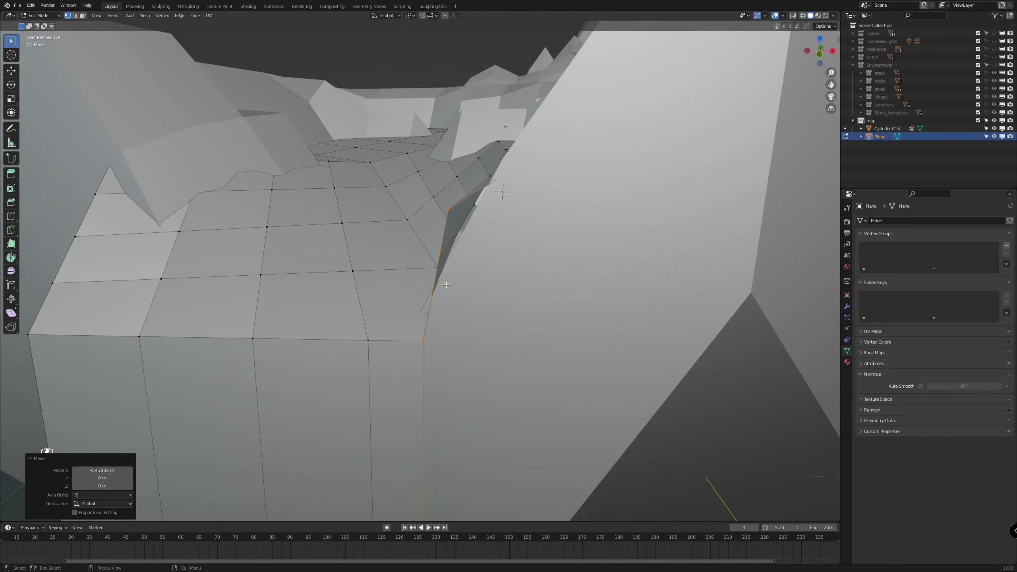
middle_click_drag(495, 309, 501, 311)
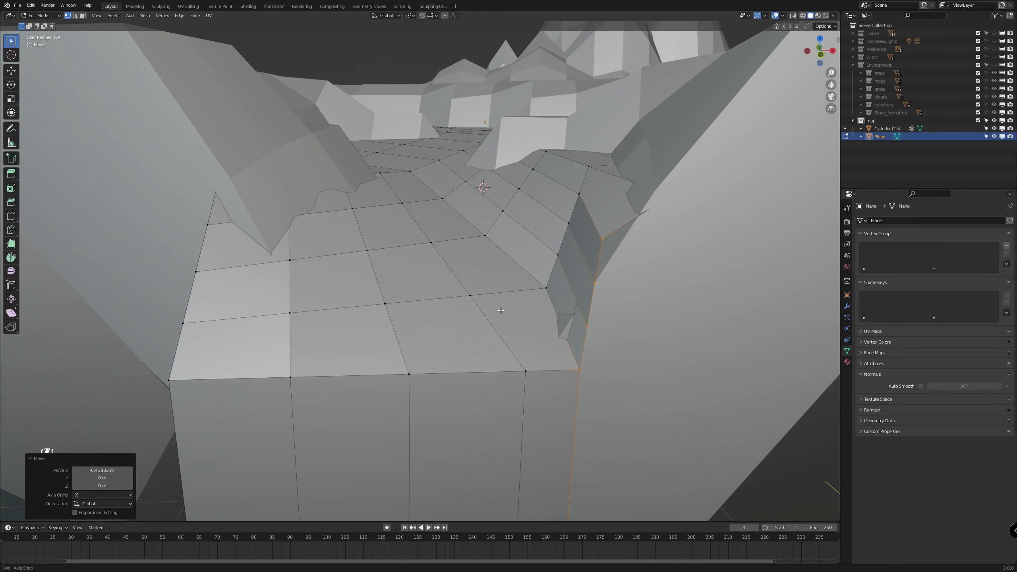
key("g")
key("x")
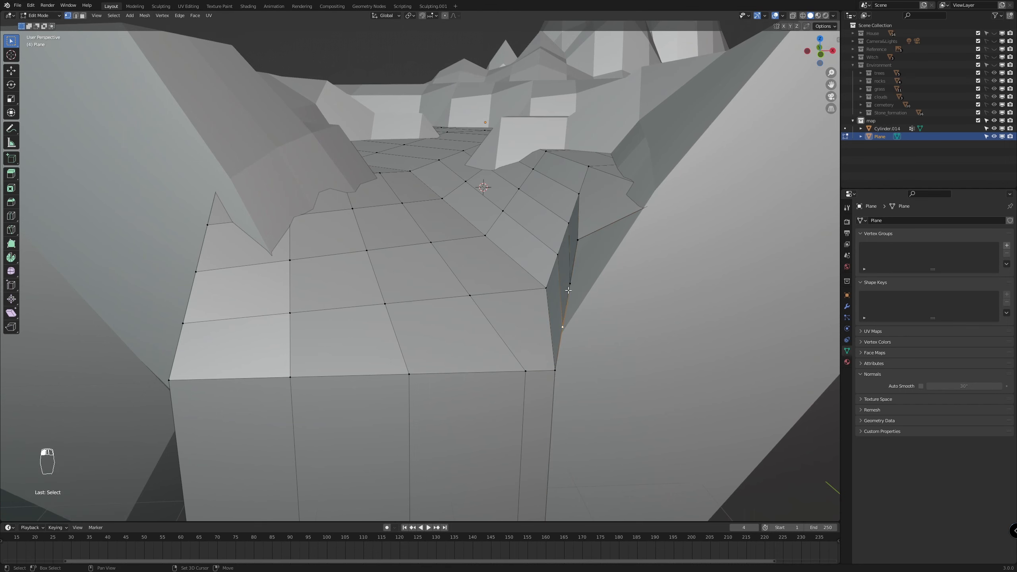
left_click(672, 298)
middle_click_drag(672, 298, 688, 363)
key("g")
key("y")
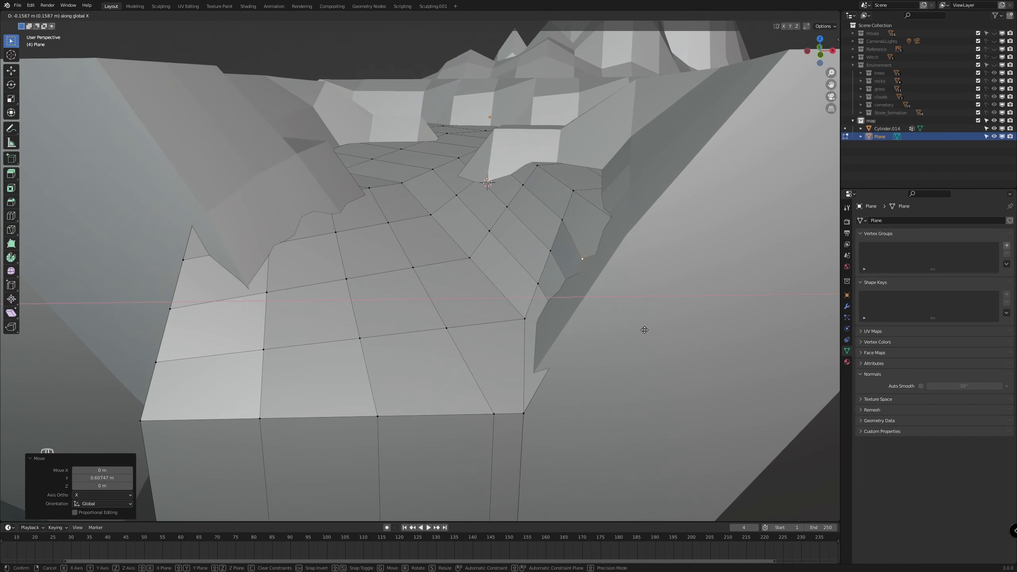
left_click(583, 379)
Move the waterfall's right-hand corner edge back along Y, finishing with a shift of about 0.1 m
key("g")
key("y")
left_click(505, 418)
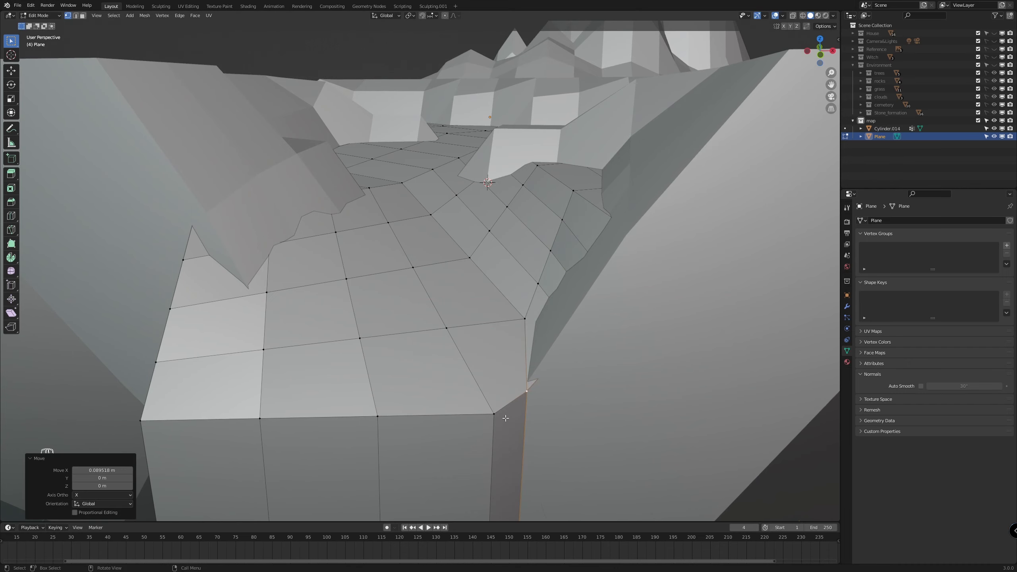
middle_click_drag(505, 418, 484, 400)
key("g")
key("y")
left_click(528, 367)
scroll(527, 367, "down", 3)
middle_click_drag(657, 300, 667, 311)
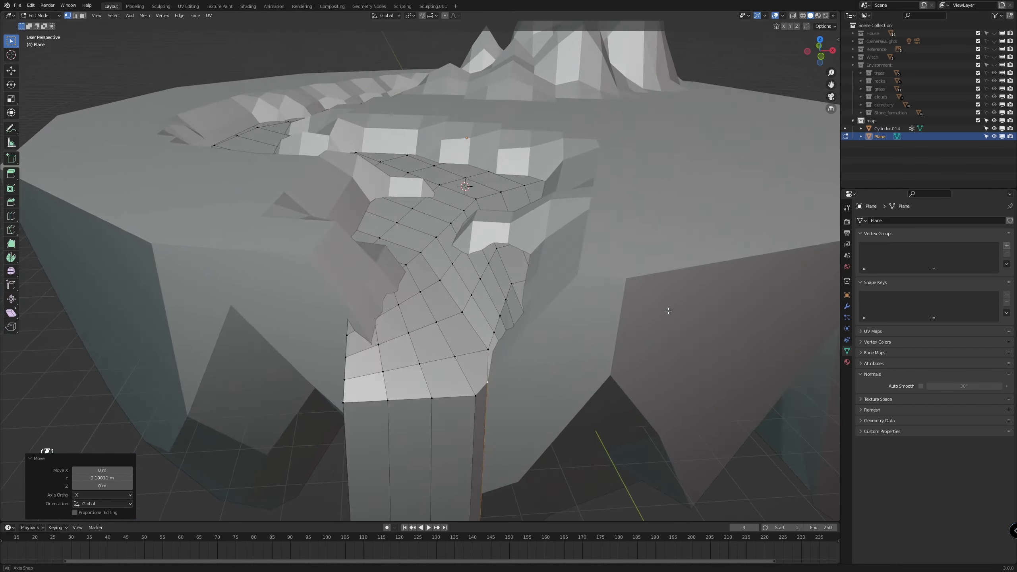
Select the water's left-hand bank vertices beside the outlet and move them about 0.09 m along Y
key("Tab")
mouse_move(451, 339)
middle_mouse_down()
mouse_move(464, 348)
mouse_move(452, 345)
middle_mouse_up()
scroll(453, 345, "up", 1)
key("Tab")
scroll(363, 344, "down", 1)
left_click(361, 344)
middle_click_drag(361, 368, 376, 373)
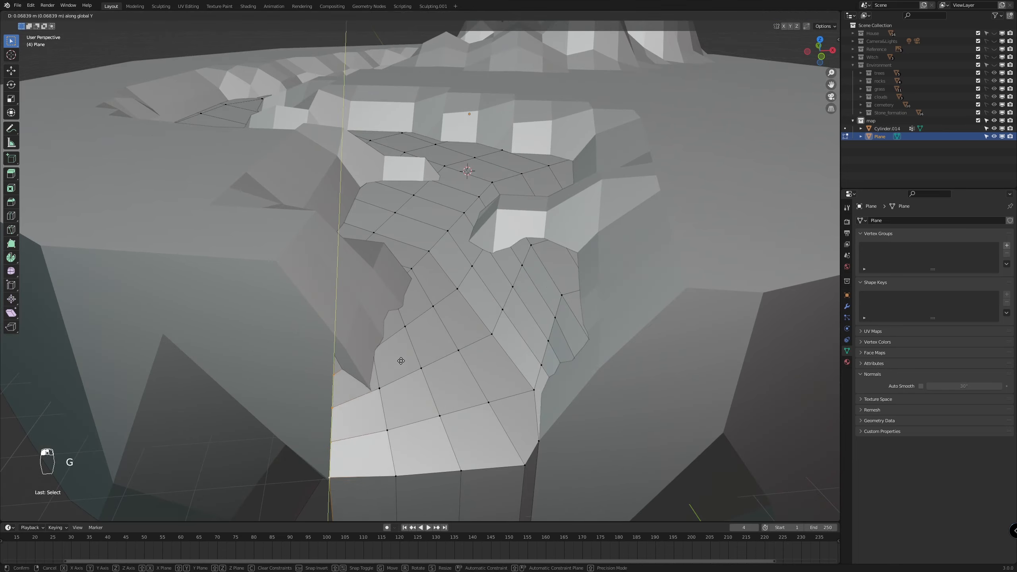
key("g")
key("y")
left_click(385, 385)
Move the left-hand outlet vertices inward along X, finishing with a shift of about 0.13 m
key("g")
key("z")
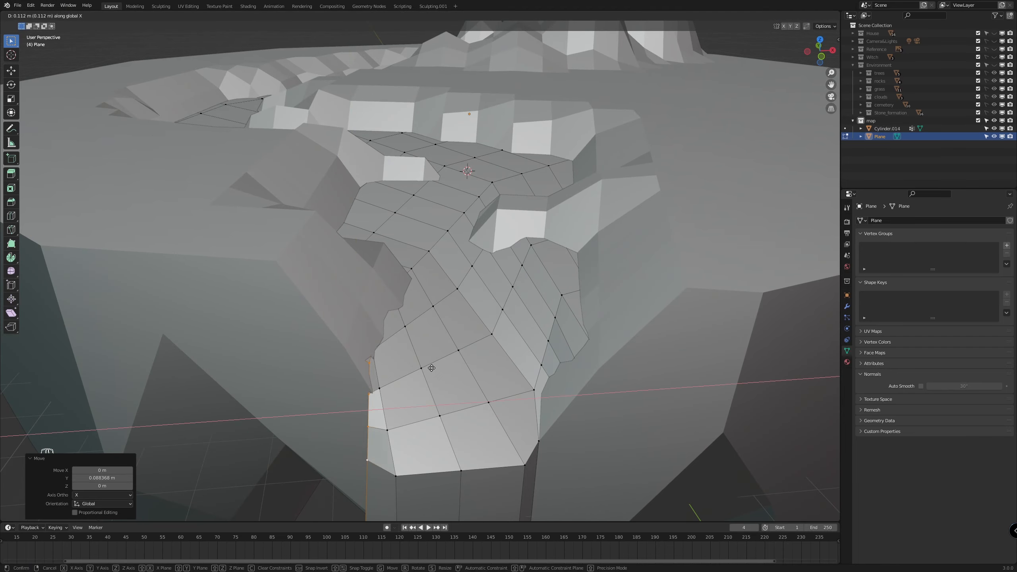
key("Escape")
left_click(359, 466)
key("g")
key("x")
left_click(421, 449)
In front view, select the vertices on the waterfall's left-hand edge and move them about 0.56 m along X
scroll(421, 449, "down", 5)
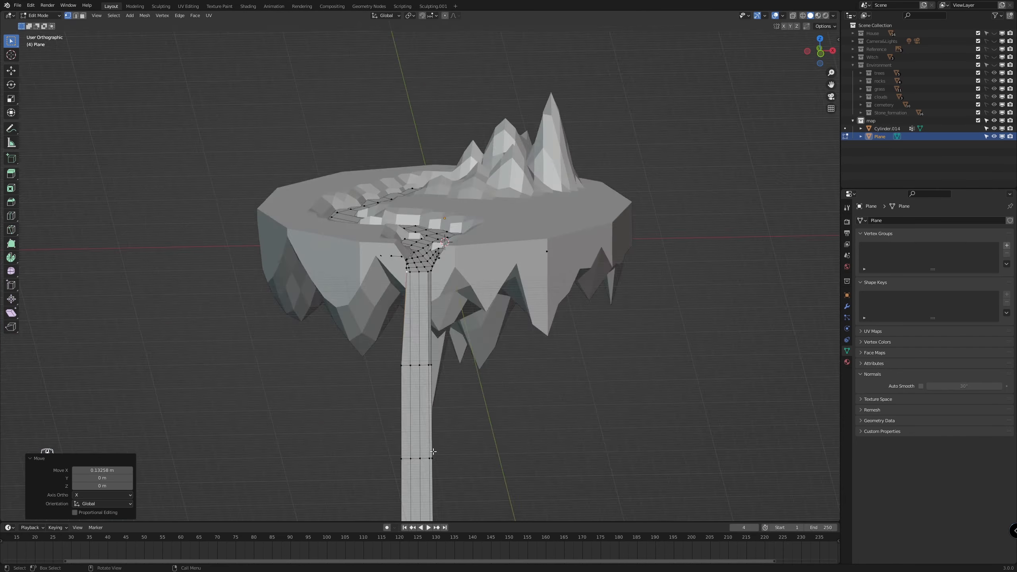
key("KP_1")
left_click_drag(393, 411, 441, 429)
scroll(440, 392, "up", 3)
key("g")
key("x")
left_click(432, 444)
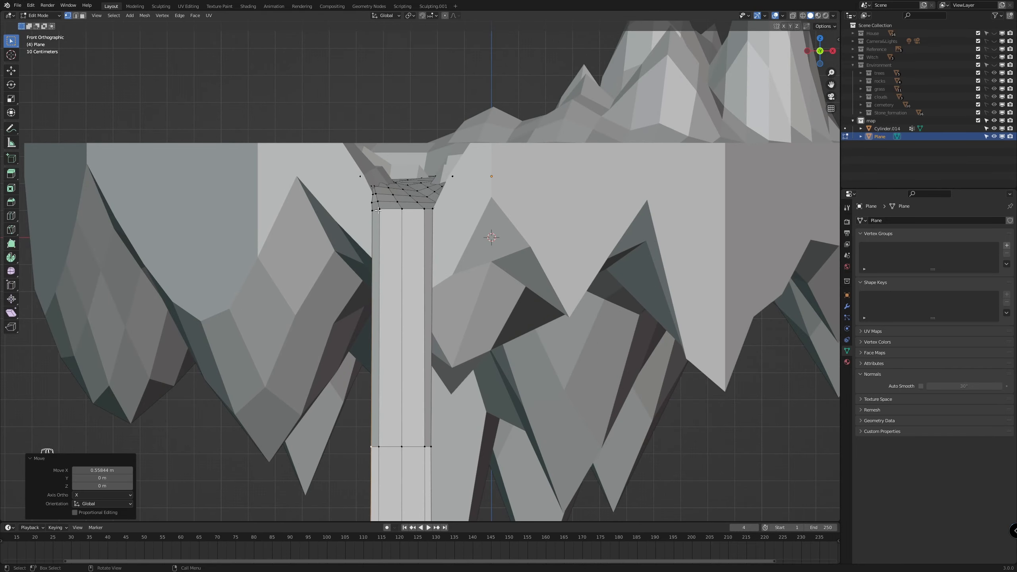
Select the waterfall's inner vertical columns beside its centre line and scale them along X
scroll(466, 325, "down", 5)
scroll(449, 459, "up", 5)
left_click(450, 460, "ctrl")
left_click_drag(425, 335, 435, 489)
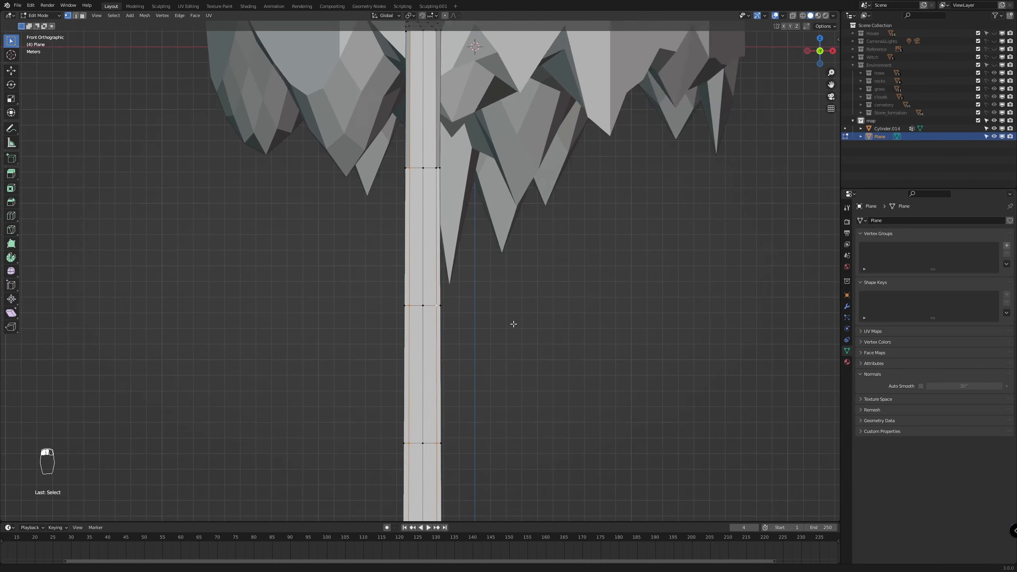
scroll(513, 323, "up", 3)
key("s")
key("x")
left_click(457, 438)
In wireframe front view, taper the waterfall by scaling down its lower vertex rows, with the second-lowest row at 0.31
mouse_move(458, 438)
middle_mouse_down()
mouse_move(378, 305)
mouse_move(493, 357)
middle_mouse_up()
scroll(378, 305, "up", 5)
scroll(379, 306, "down", 5)
key("Tab")
key("KP_1")
key("z")
left_click(507, 314)
key("ctrl+z")
scroll(581, 323, "up", 1)
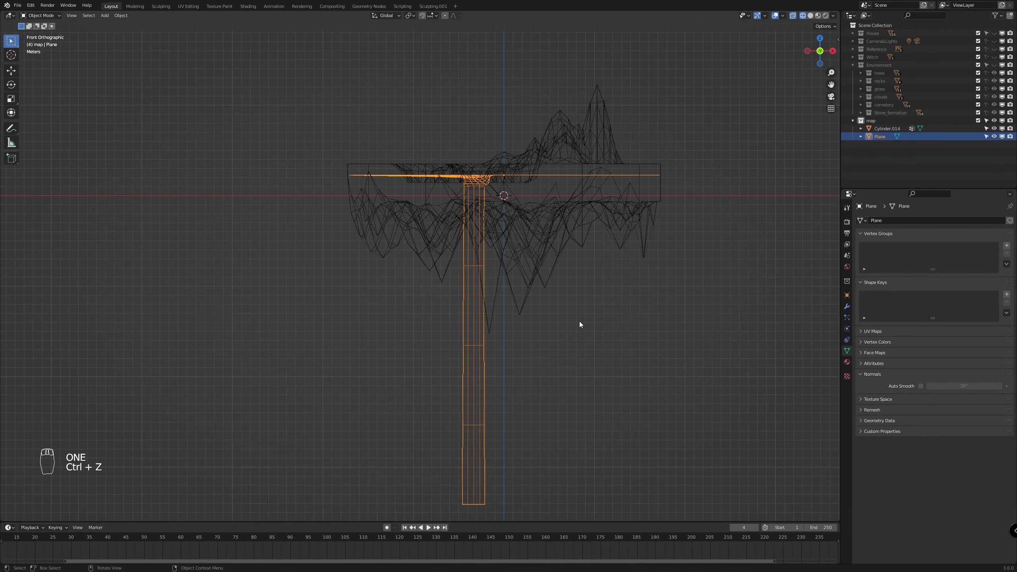
key("Tab")
key("s")
left_click(556, 422)
middle_click_drag(556, 422, 552, 368, "shift")
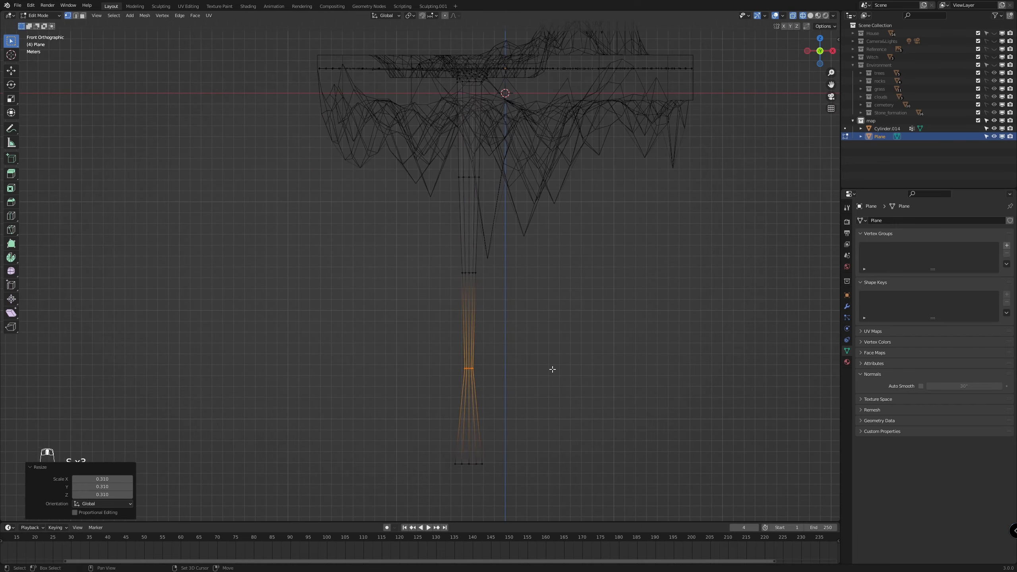
key("s")
left_click(545, 349)
Shorten the waterfall by moving its lower vertex rows up along Z
key("g")
key("z")
left_click(537, 292)
key("g")
key("z")
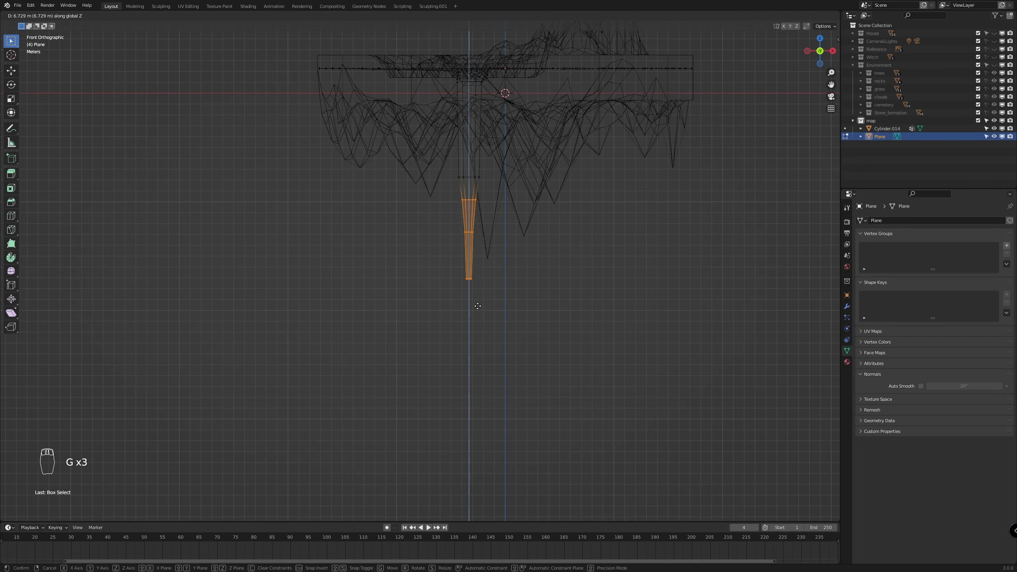
left_click(537, 225)
In solid display with smooth proportional editing, shape the waterfall's lower end by moving it about 0.86 m along Y and scaling it to 0.772
mouse_move(537, 224)
middle_mouse_down()
mouse_move(579, 229)
mouse_move(529, 373)
mouse_move(466, 371)
mouse_move(462, 339)
middle_mouse_up()
key("z")
left_click(550, 369)
key("s")
key("x")
left_click(461, 360)
key("g")
right_click(424, 381)
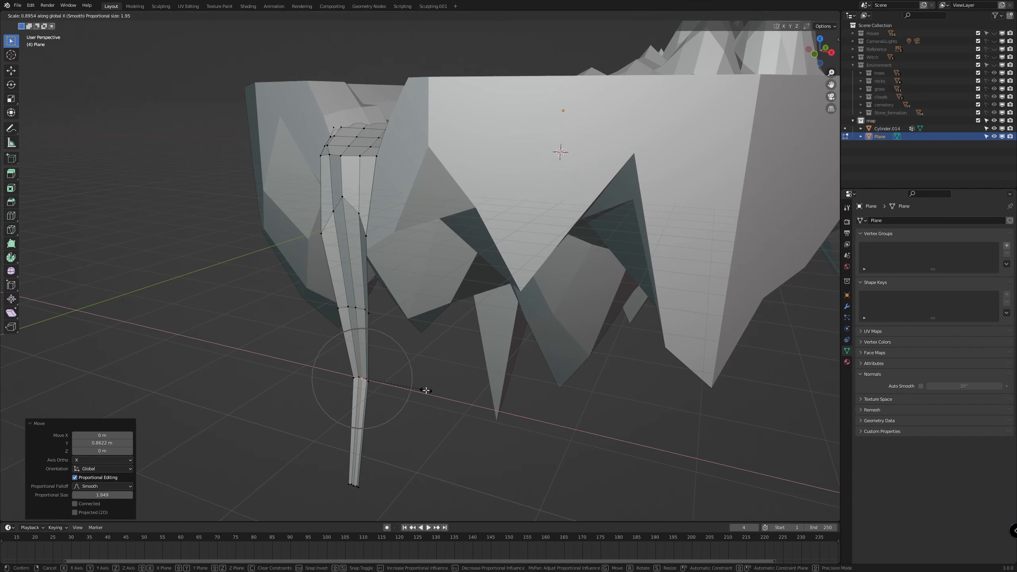
key("g")
key("y")
right_click(425, 410)
middle_click_drag(425, 410, 504, 427)
scroll(504, 427, "down", 3)
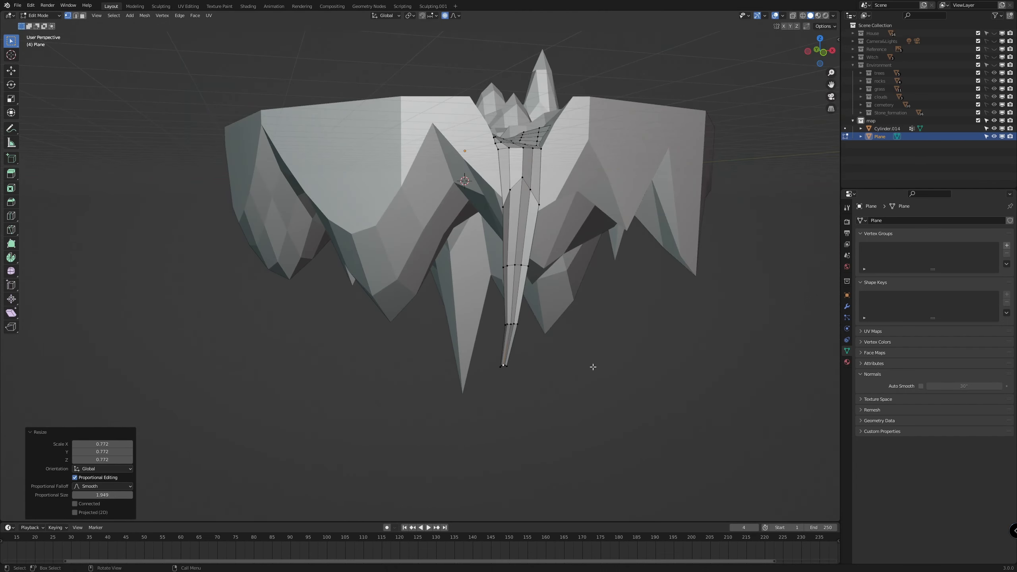
Leave mesh editing, raise the whole water object about 0.38 m along Z, and deselect it
middle_click_drag(596, 366, 574, 385)
scroll(575, 385, "up", 3)
key("Tab")
middle_click_drag(614, 338, 582, 455)
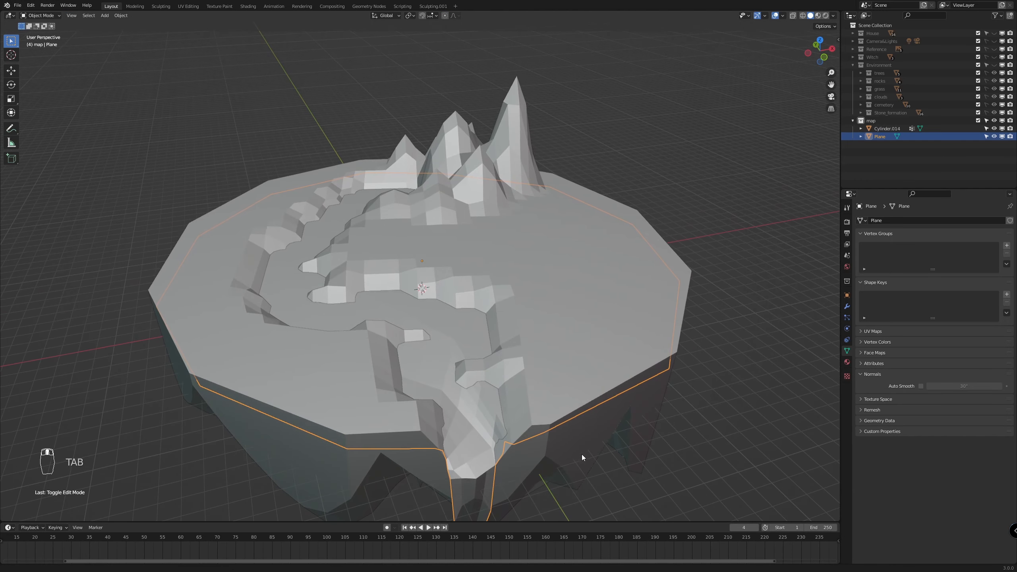
key("g")
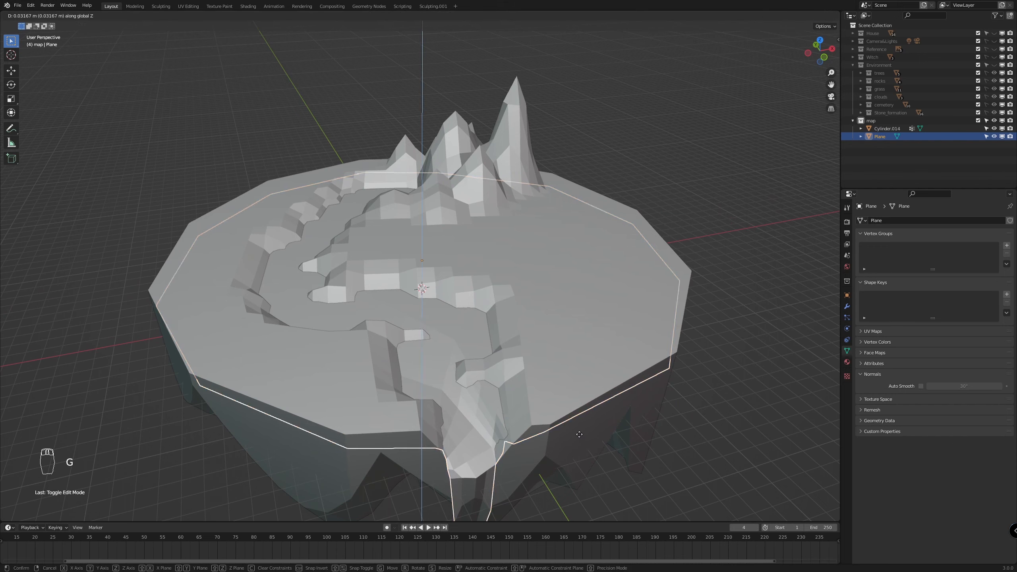
key("z")
left_click(582, 431)
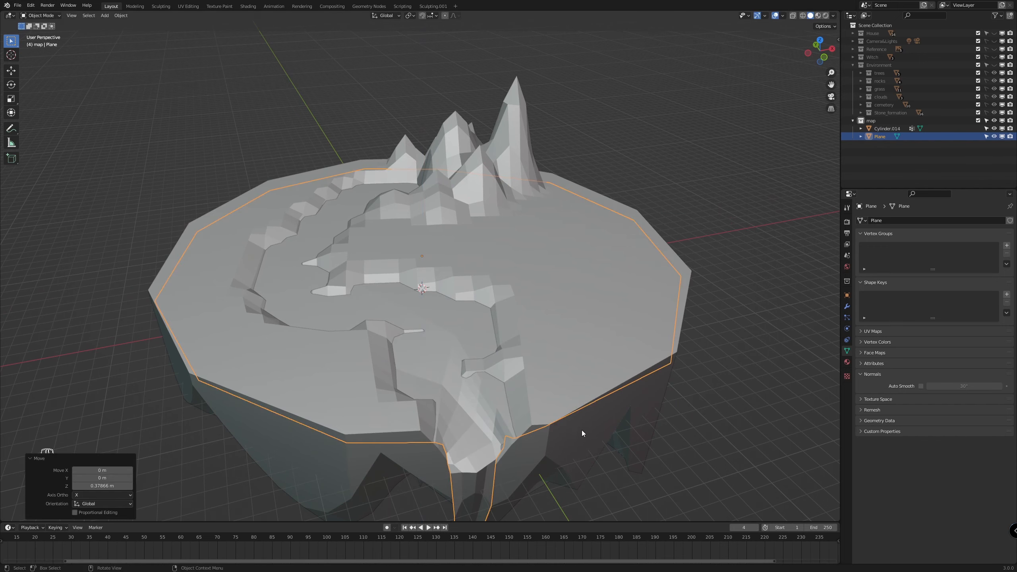
middle_click_drag(582, 430, 612, 413)
left_click(739, 432)
middle_click_drag(739, 432, 636, 409)
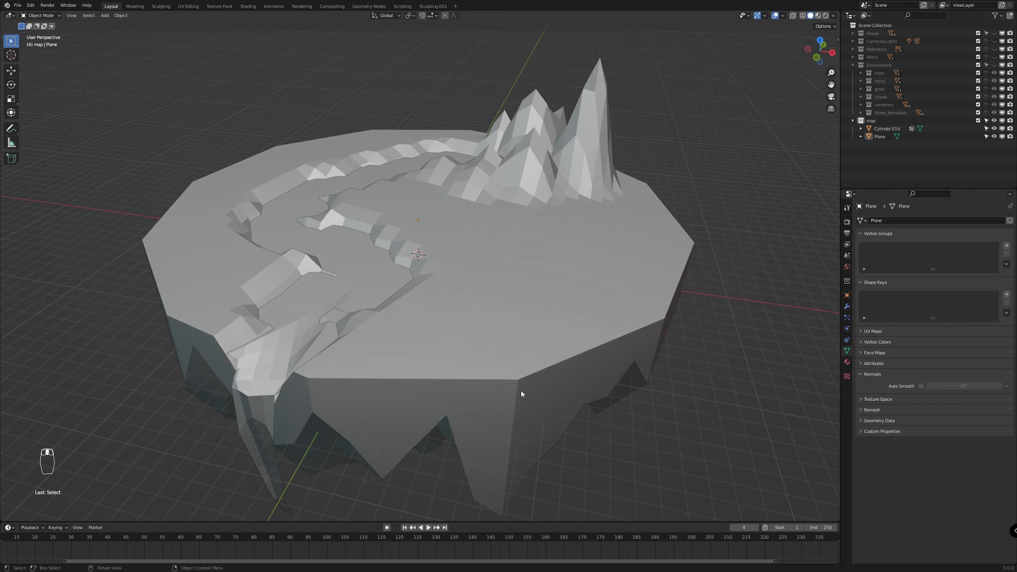
Edit the terrain mesh and reshape the foothills in front of the mountains by moving vertices along Z with smooth proportional editing
left_click(577, 319)
middle_click_drag(578, 318, 696, 362)
scroll(641, 381, "up", 4)
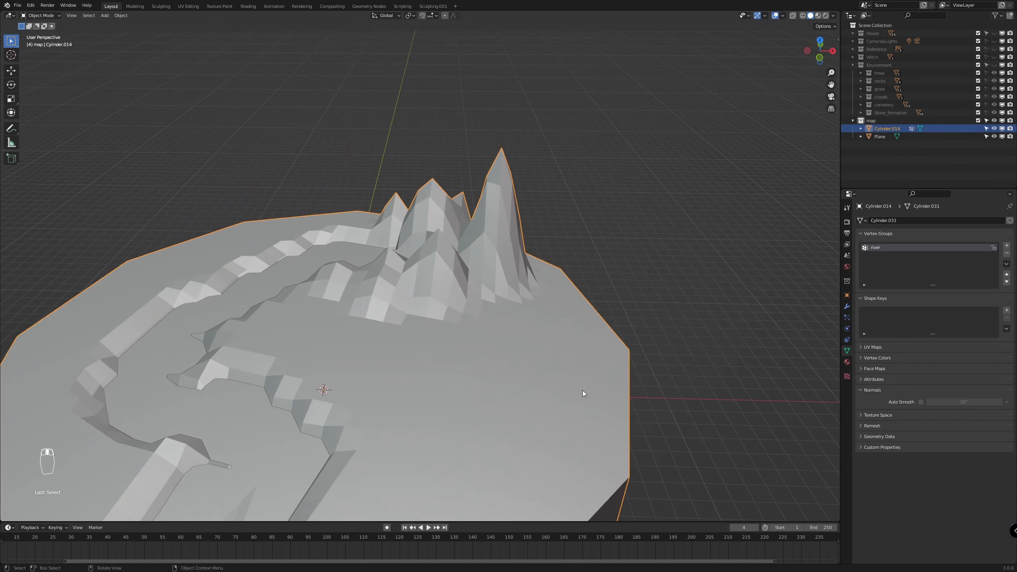
key("Tab")
key("g")
key("z")
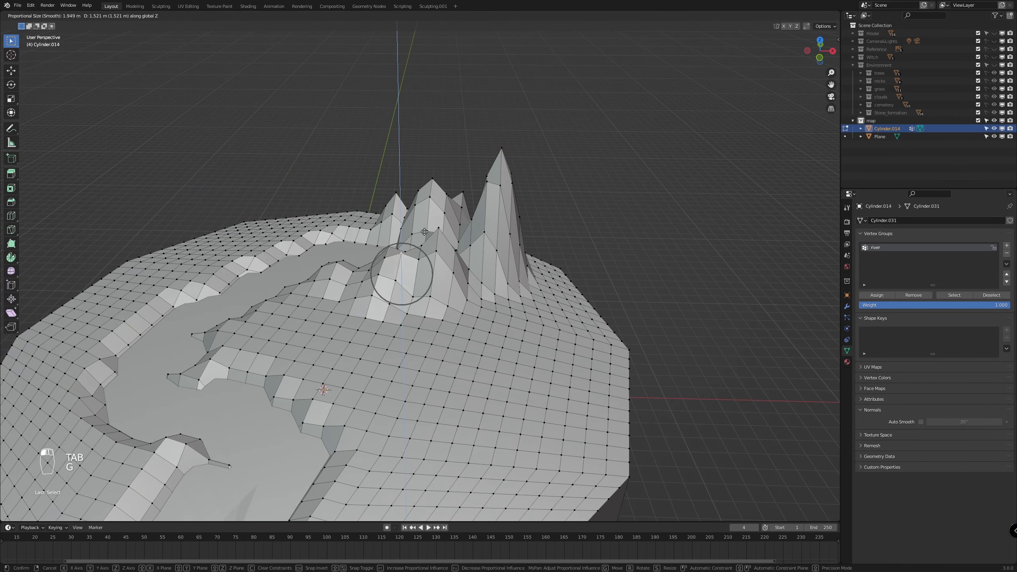
left_click(439, 262)
scroll(601, 389, "down", 4)
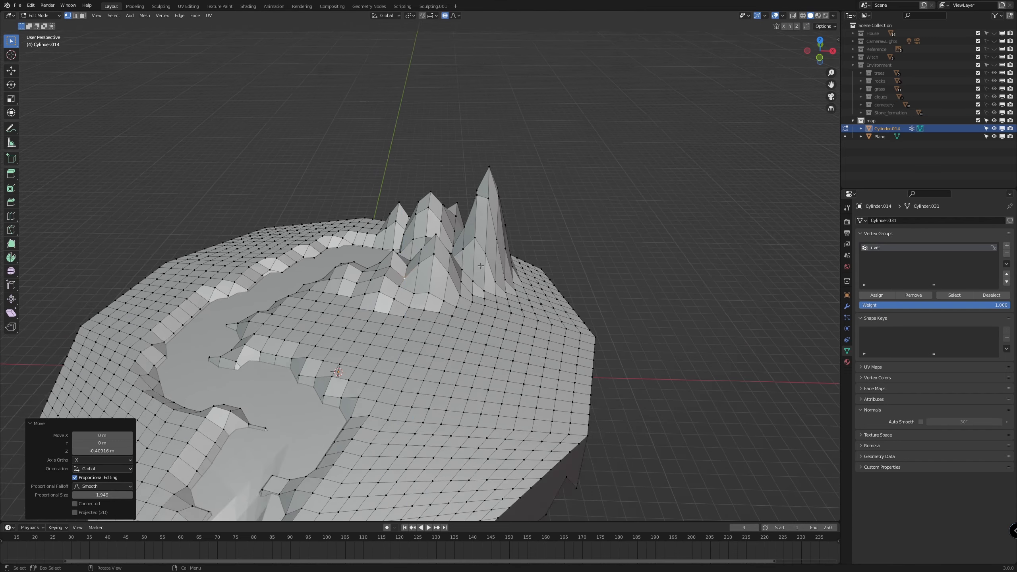
middle_click_drag(625, 393, 636, 387)
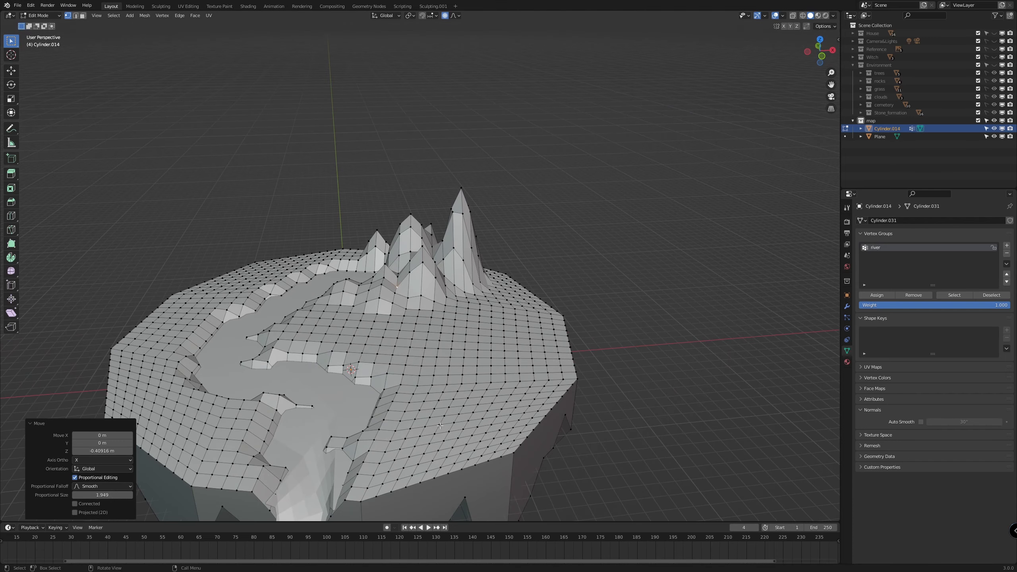
Raise a smooth hill about 1.08 m along Z near the island's front edge beside the waterfall, with a proportional size of about 3.14 m
left_click(419, 437)
key("g")
key("z")
scroll(433, 419, "down", 4)
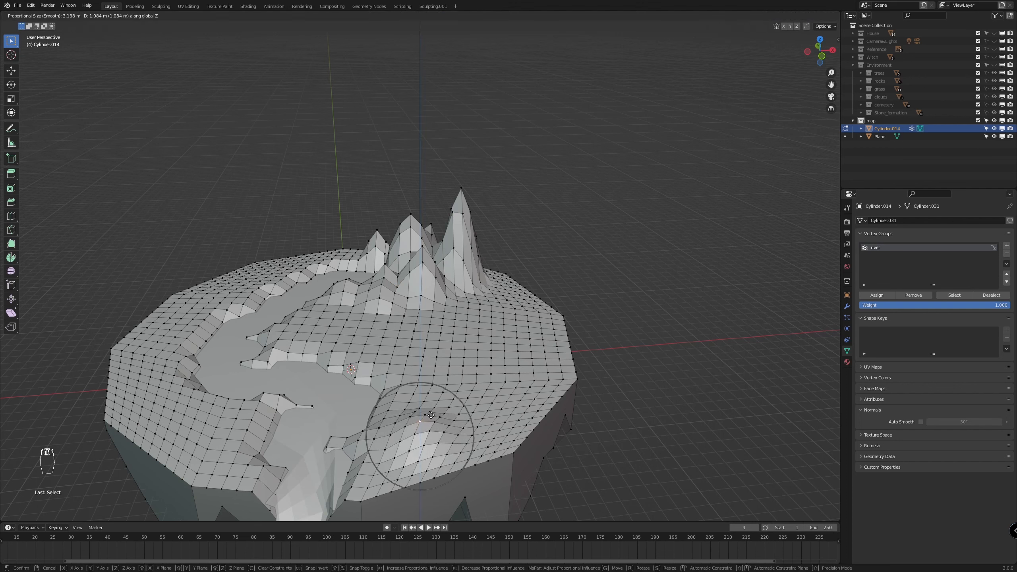
left_click(431, 415)
Raise a second hill about 0.71 m along Z next to the first, farther from the waterfall, with a proportional size of about 2.59 m
left_click(489, 426)
key("g")
key("z")
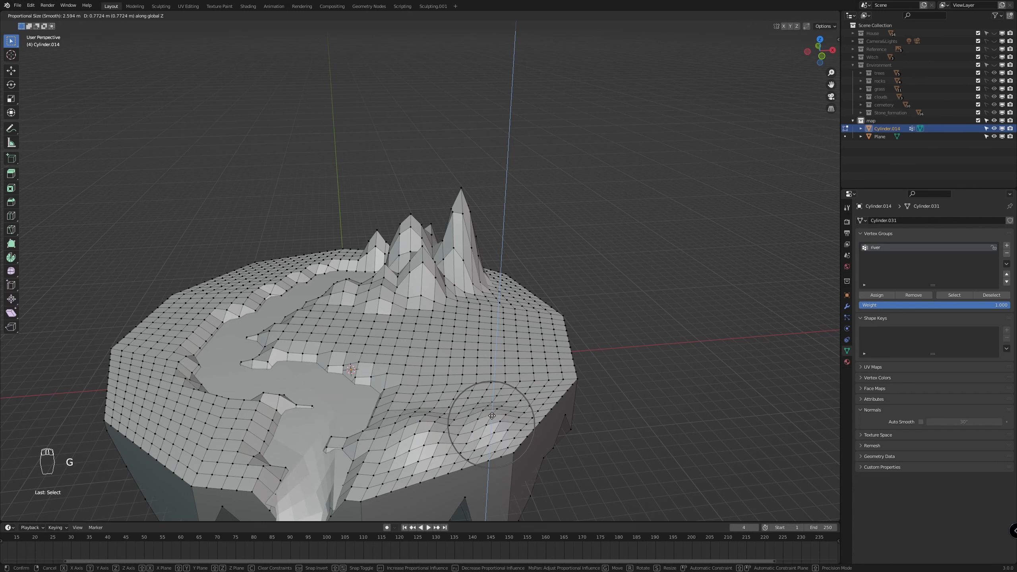
left_click(491, 417)
Raise two mounds between the river and the mountains, about 0.77 m and 0.46 m along Z, and leave mesh editing
scroll(291, 338, "up", 2)
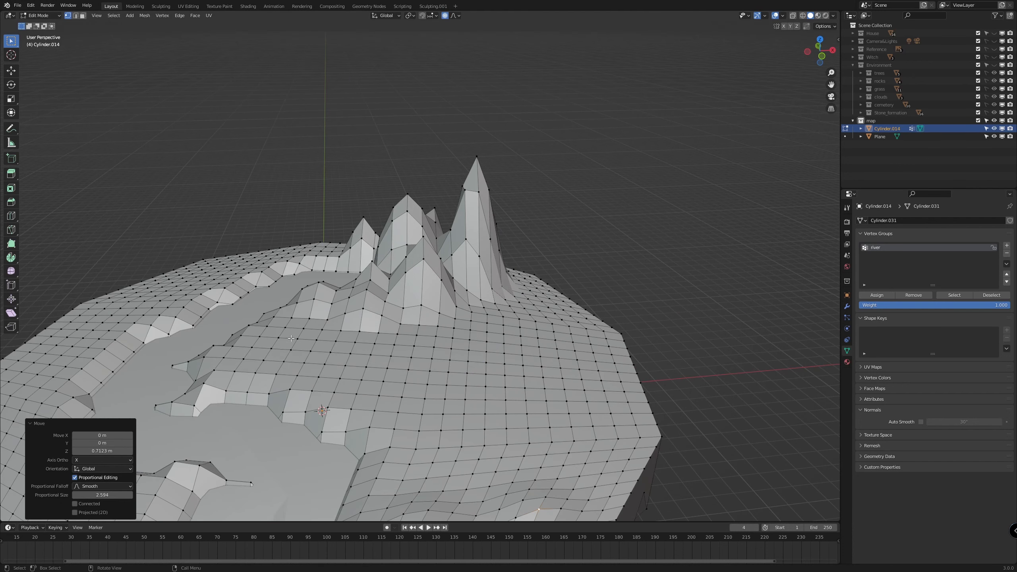
left_click(271, 340)
key("g")
key("z")
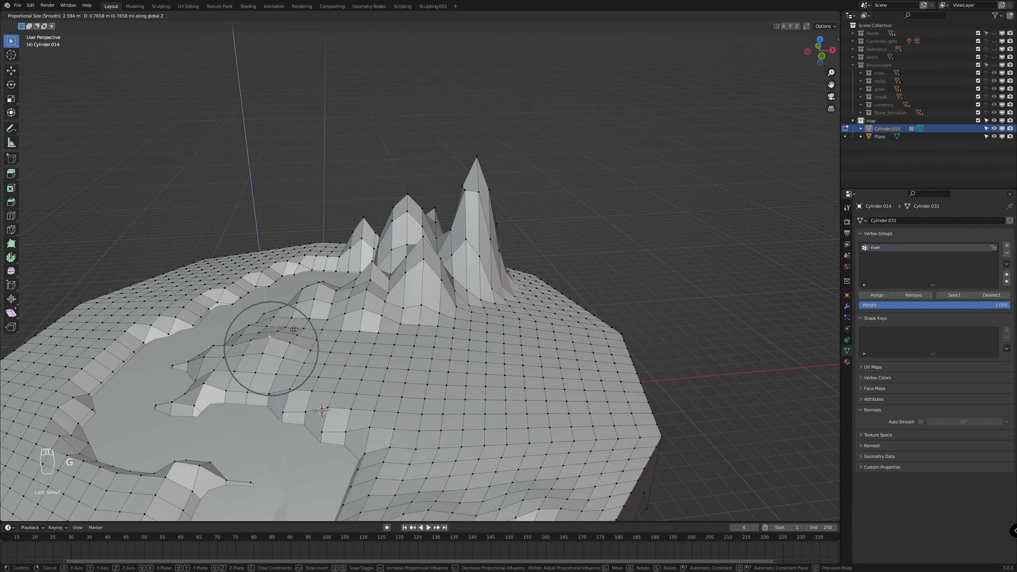
left_click(293, 327)
key("g")
key("z")
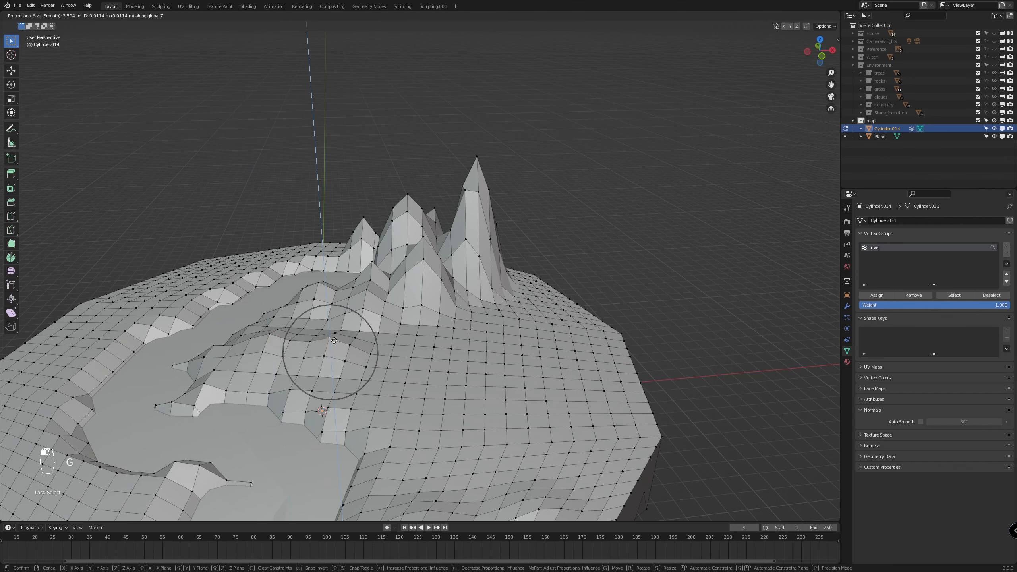
left_click(317, 353)
scroll(354, 362, "down", 3)
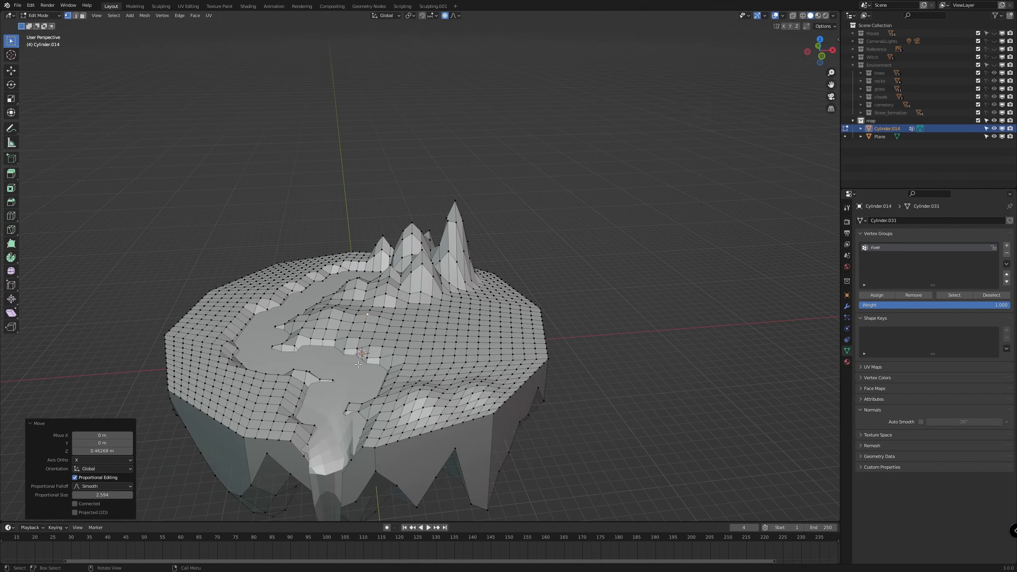
key("Tab")
In front view, shorten the island's leftmost underside spikes by raising a tip about 3.5 m along Z with proportional size 10.83, leaving mesh editing when done
scroll(645, 406, "down", 7)
scroll(645, 407, "up", 4)
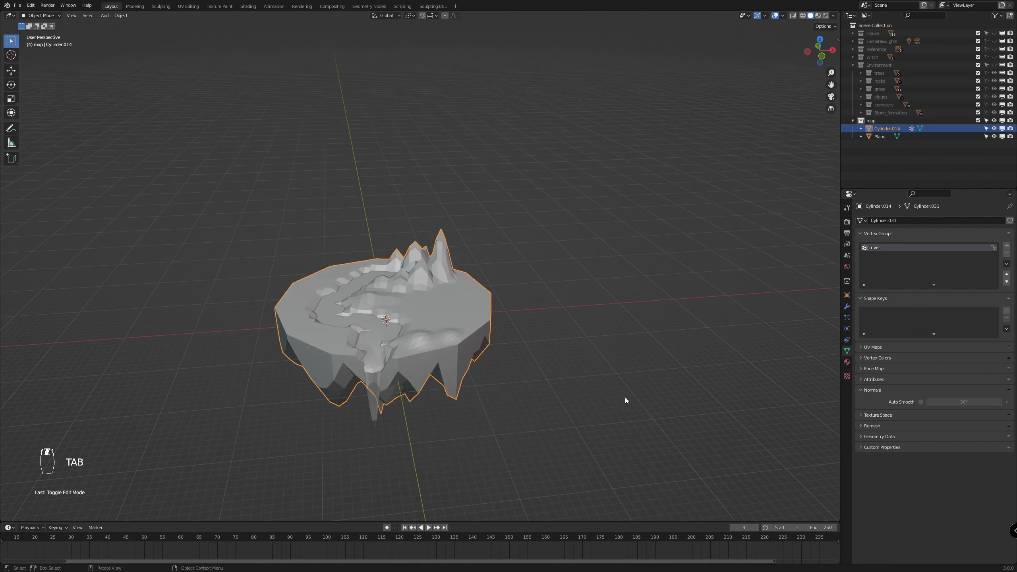
key("KP_1")
scroll(509, 380, "up", 4)
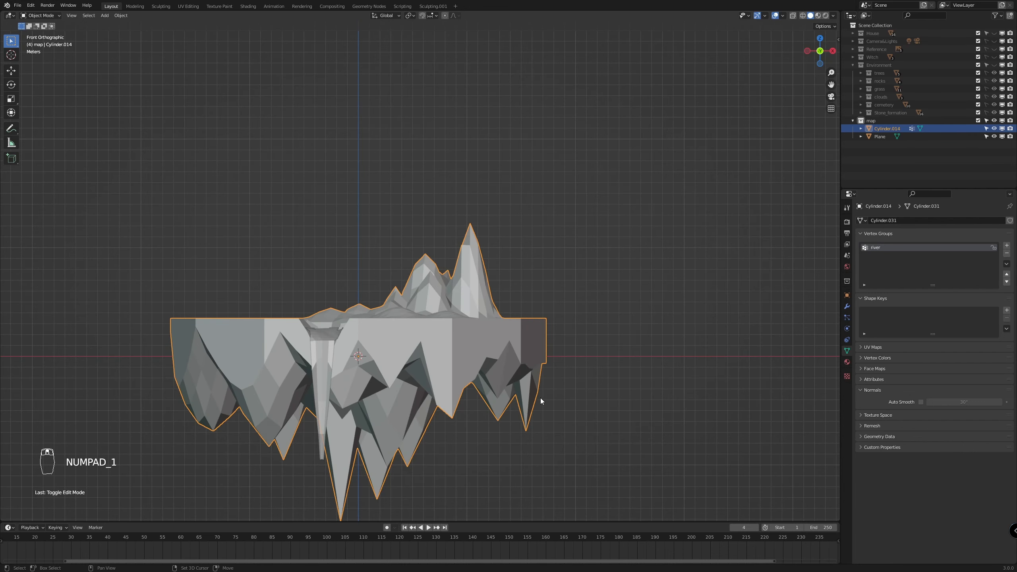
middle_click_drag(540, 400, 667, 372, "shift")
scroll(401, 415, "up", 1)
key("Tab")
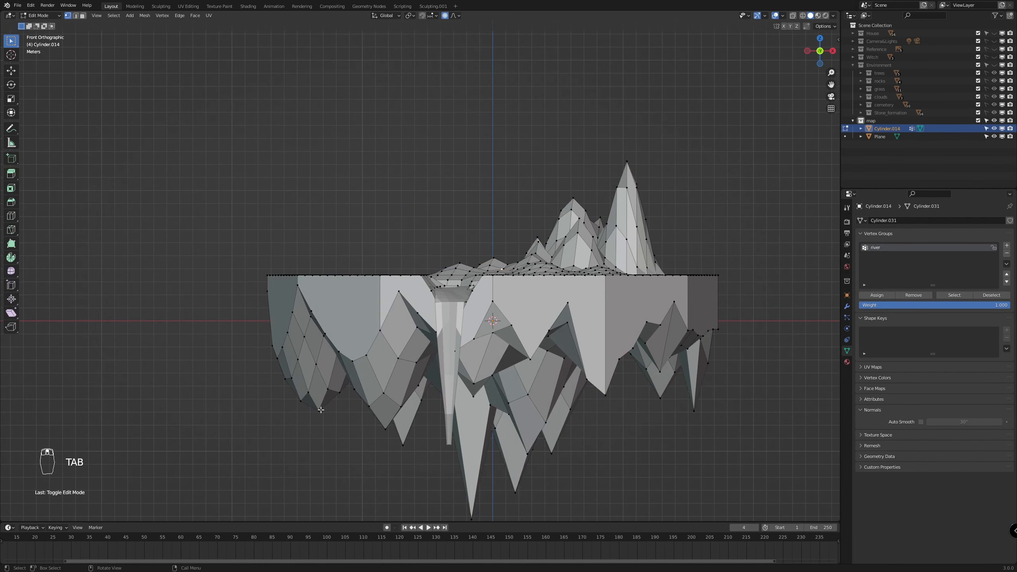
key("g")
key("z")
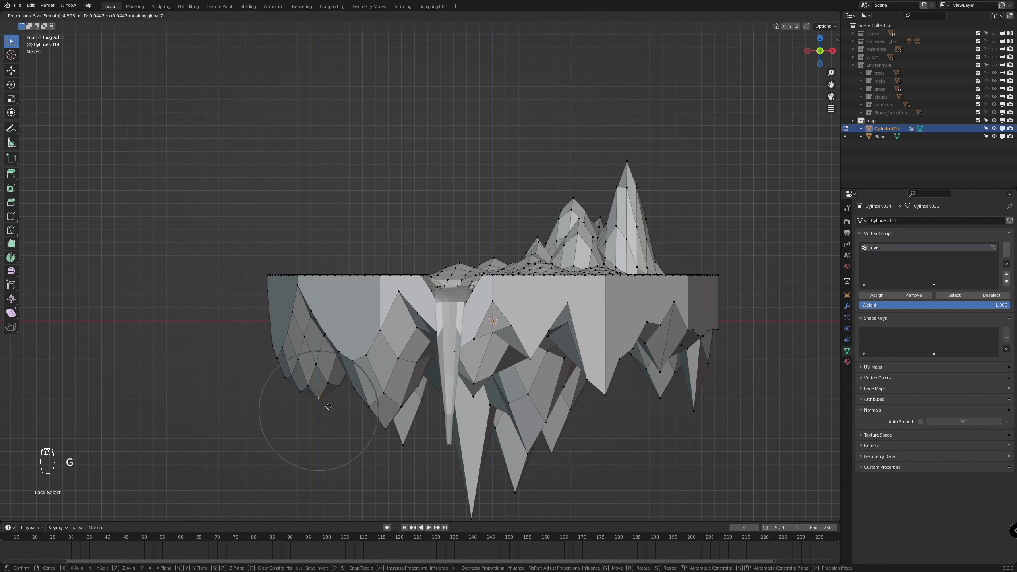
scroll(319, 384, "down", 9)
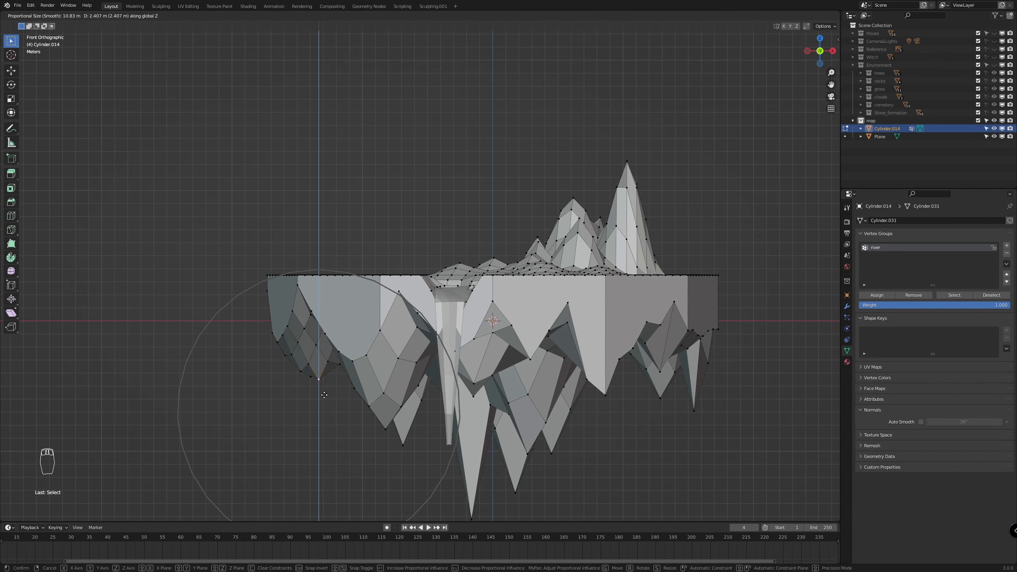
left_click(331, 375)
scroll(642, 427, "down", 2)
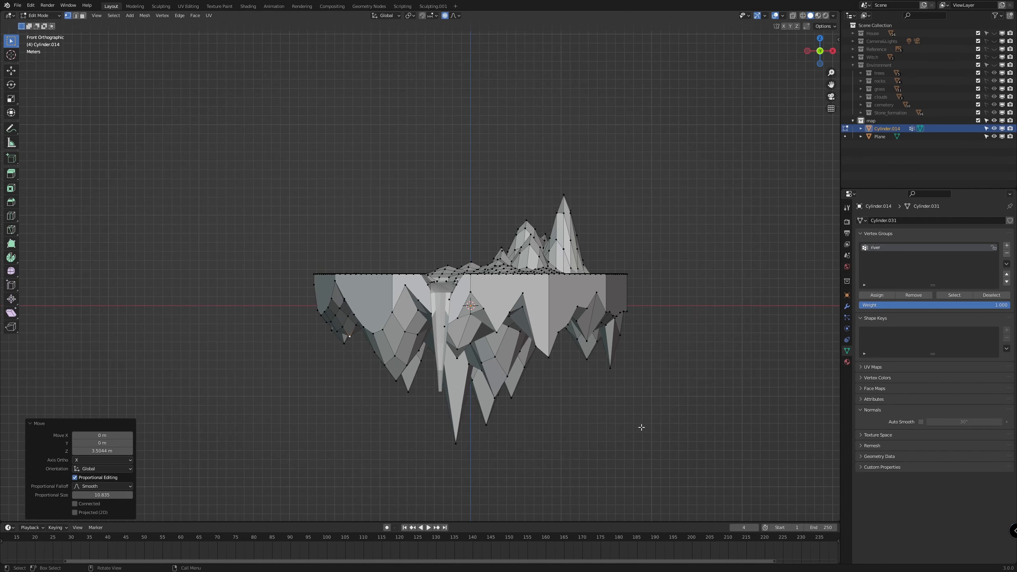
middle_click_drag(584, 390, 625, 399)
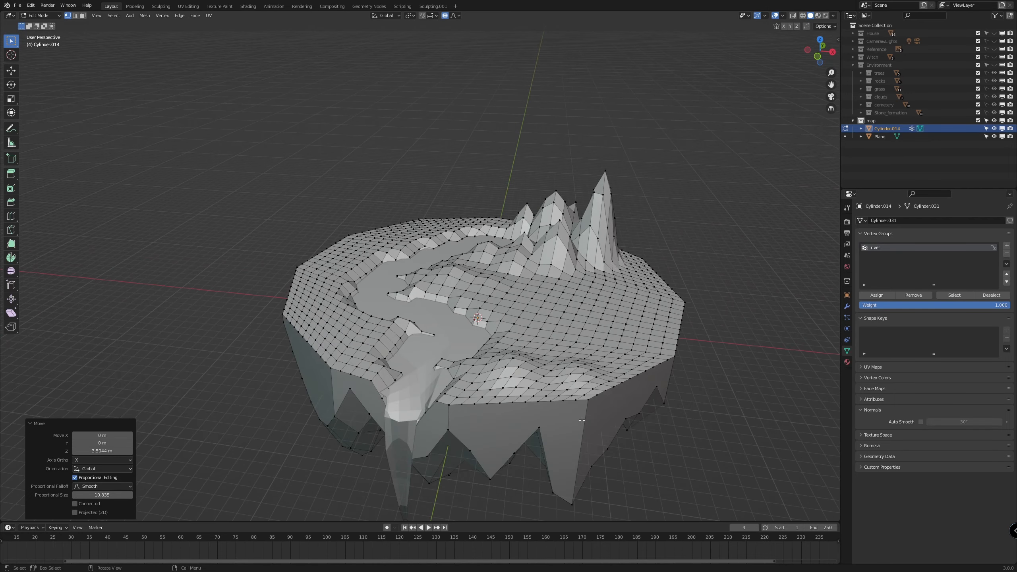
key("Tab")
Show the Environment collection alongside the island
scroll(612, 411, "down", 5)
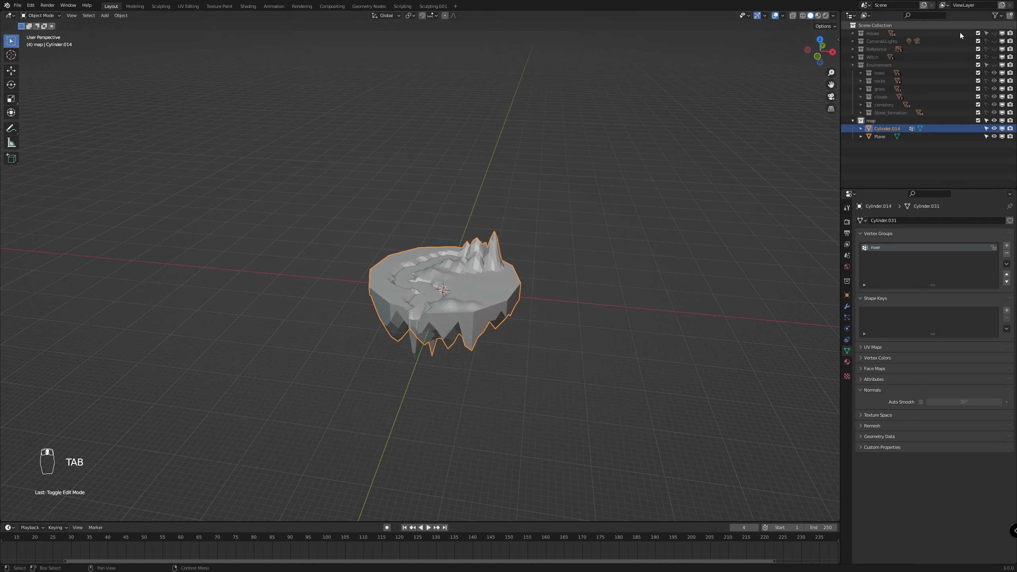
left_click(994, 65)
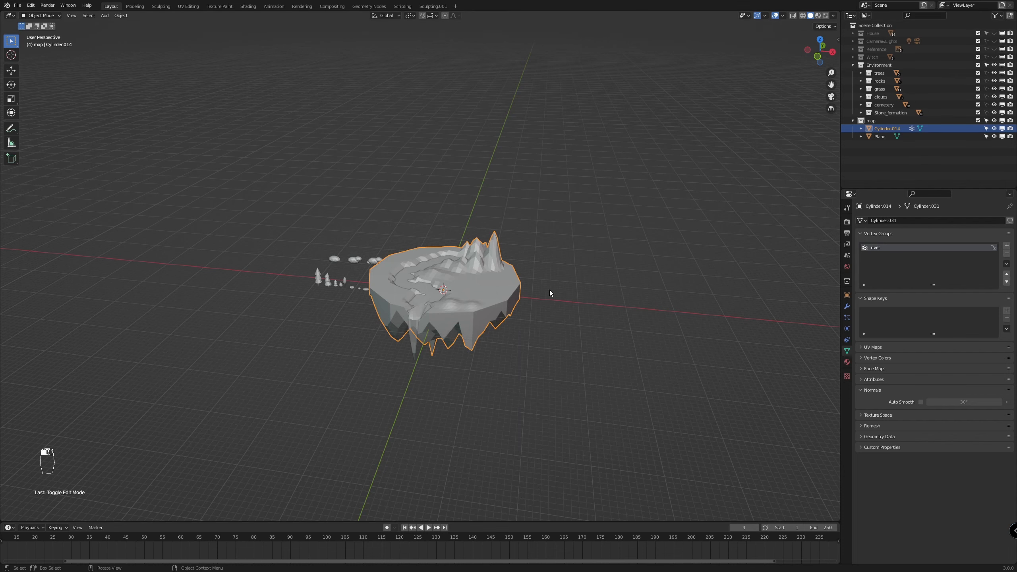
middle_click_drag(537, 301, 580, 281)
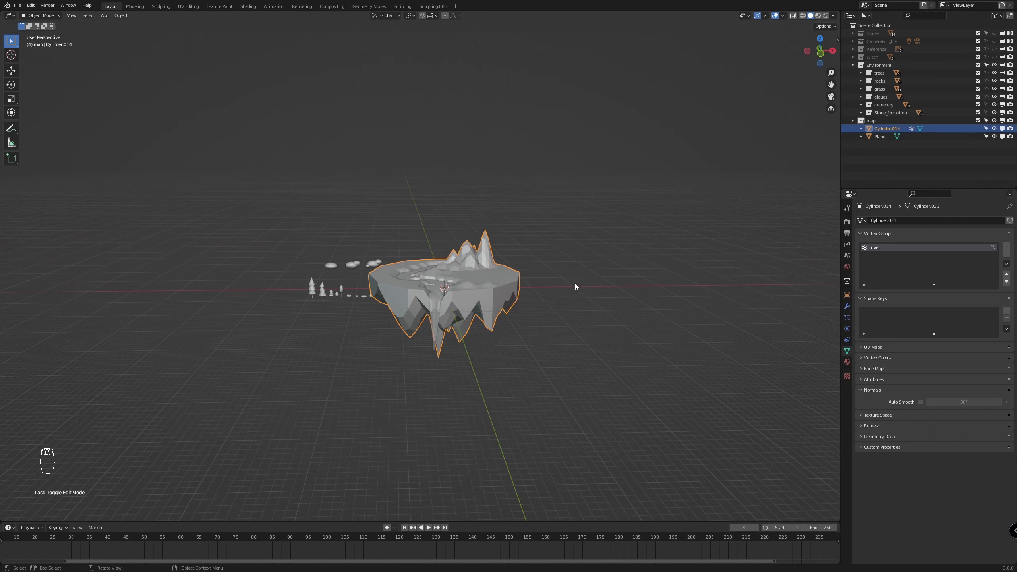
key("g")
right_click(720, 285)
Rename the island object to Terrain and the water object to River
scroll(686, 306, "up", 1)
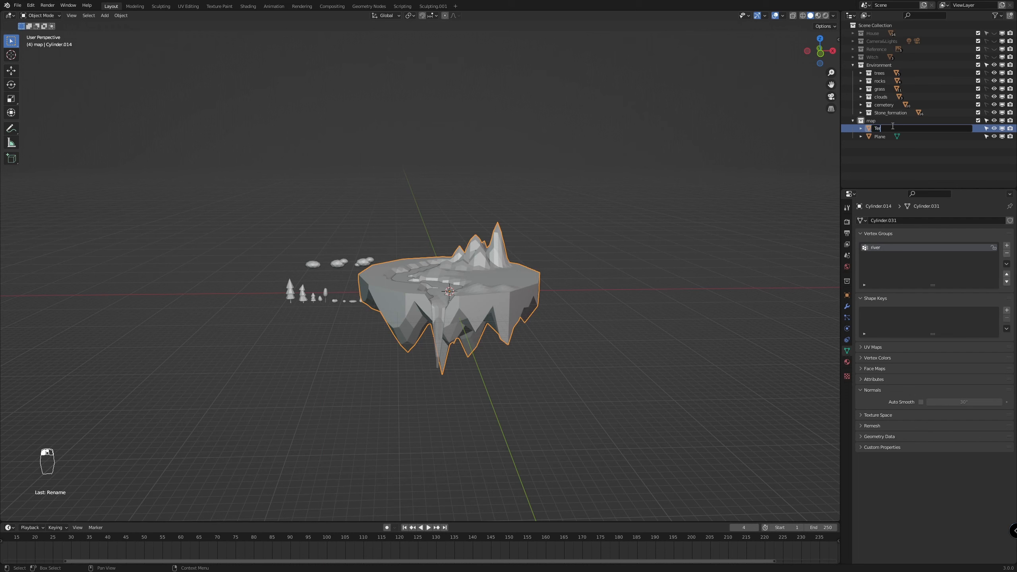
key("Return")
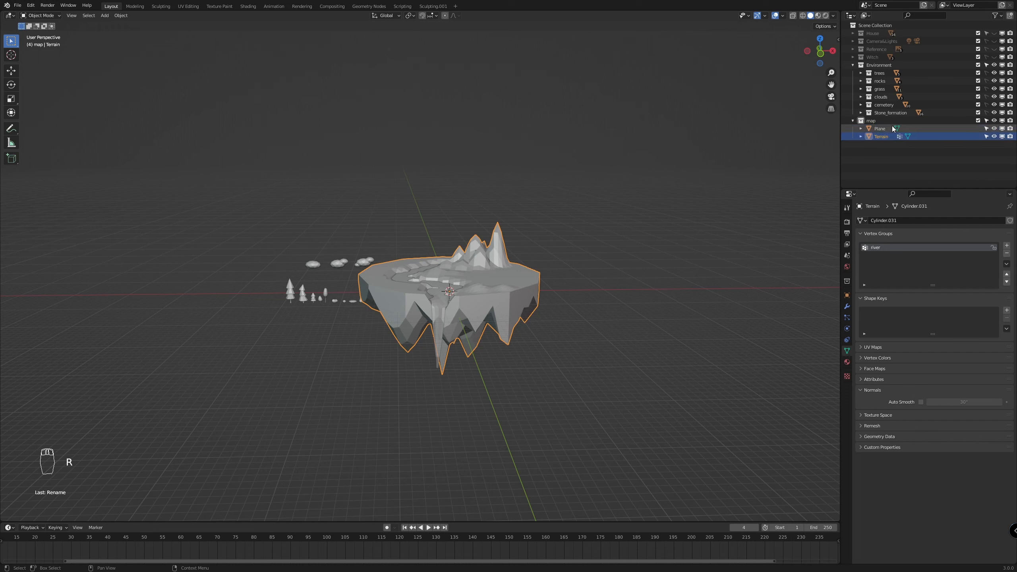
double_click(881, 129)
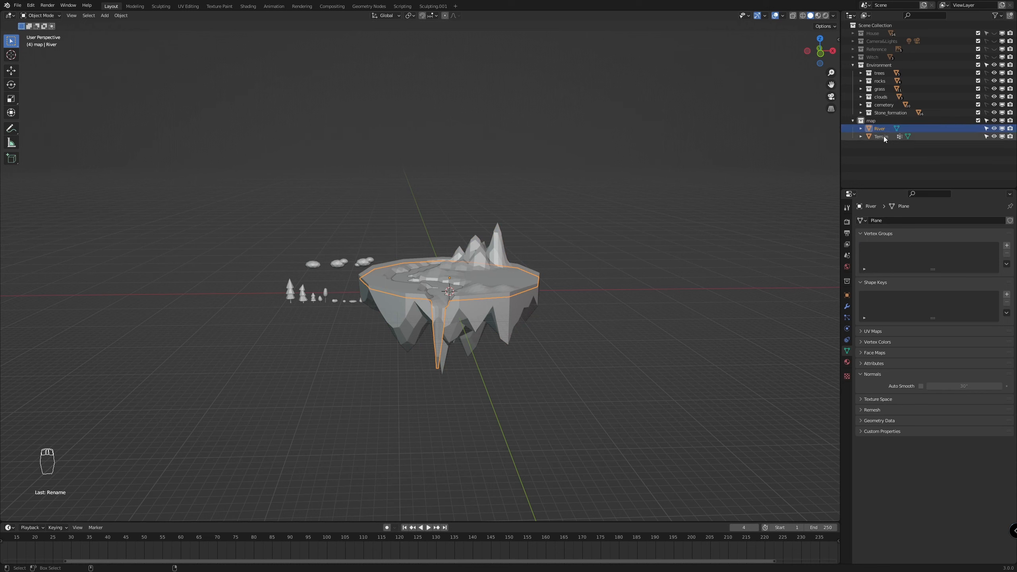
Parent River to Terrain with the Object option
left_click(884, 136, "ctrl")
key("ctrl+p")
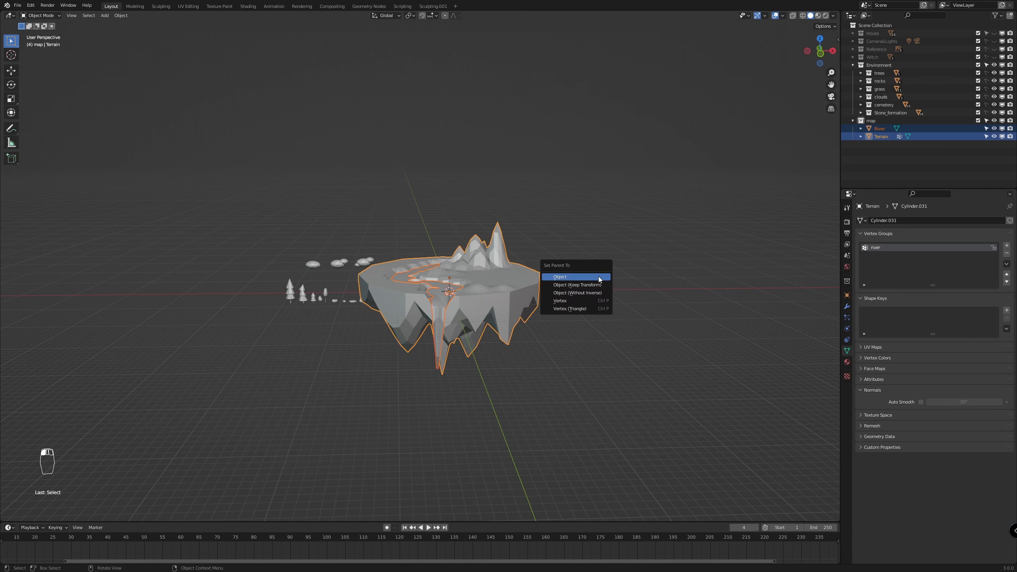
left_click(599, 277)
Move Terrain with its river about 23.04 m along X, clear of the environment assets
key("g")
key("x")
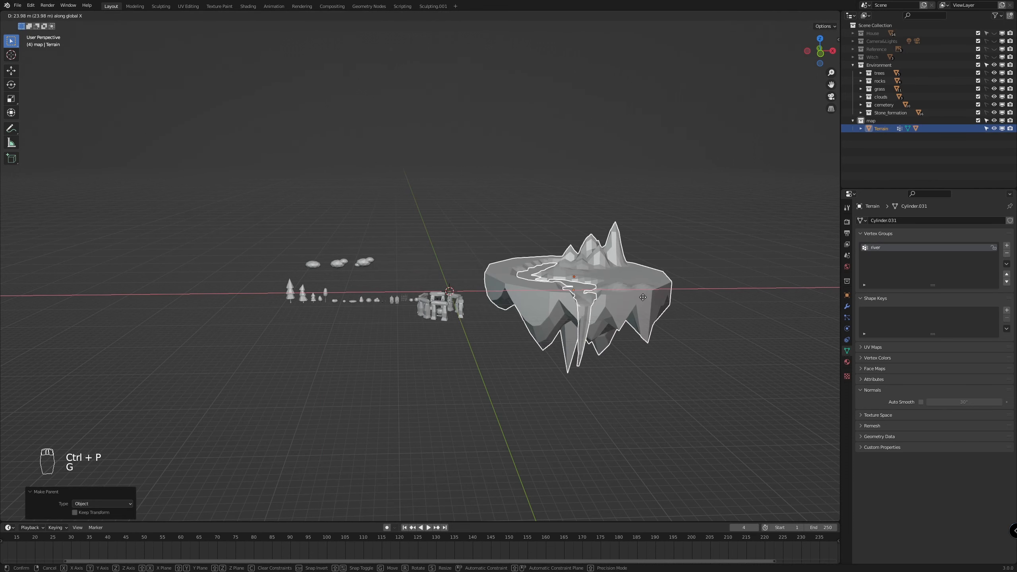
left_click(675, 358)
middle_click_drag(675, 358, 627, 382)
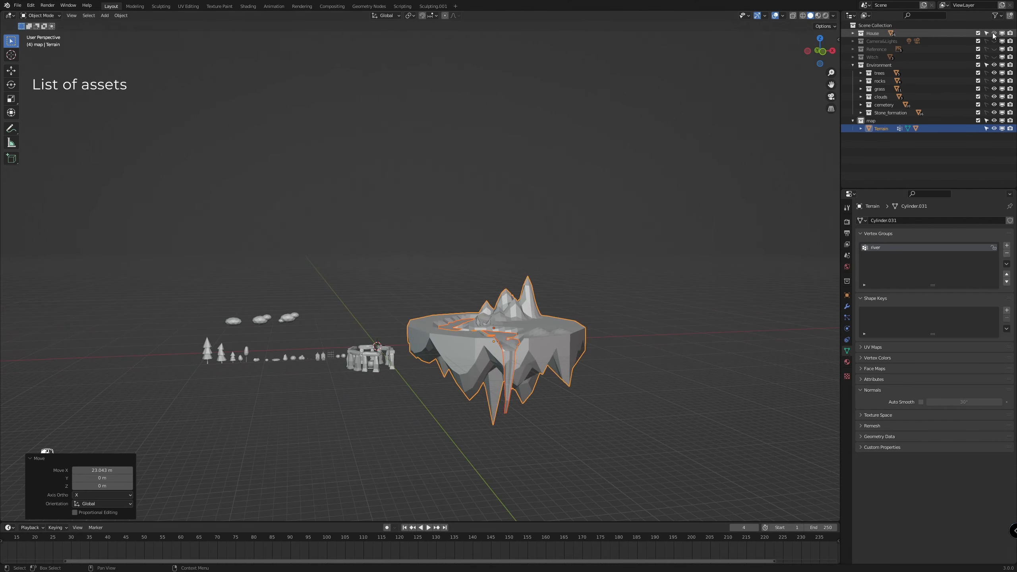
Show the House collection and make it the active collection
scroll(722, 334, "down", 4)
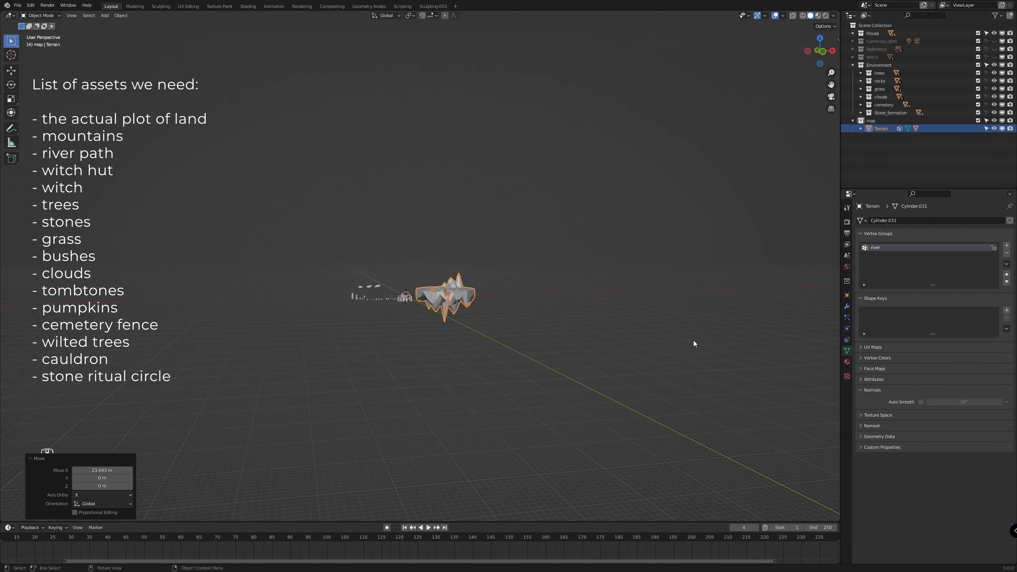
scroll(693, 340, "up", 3)
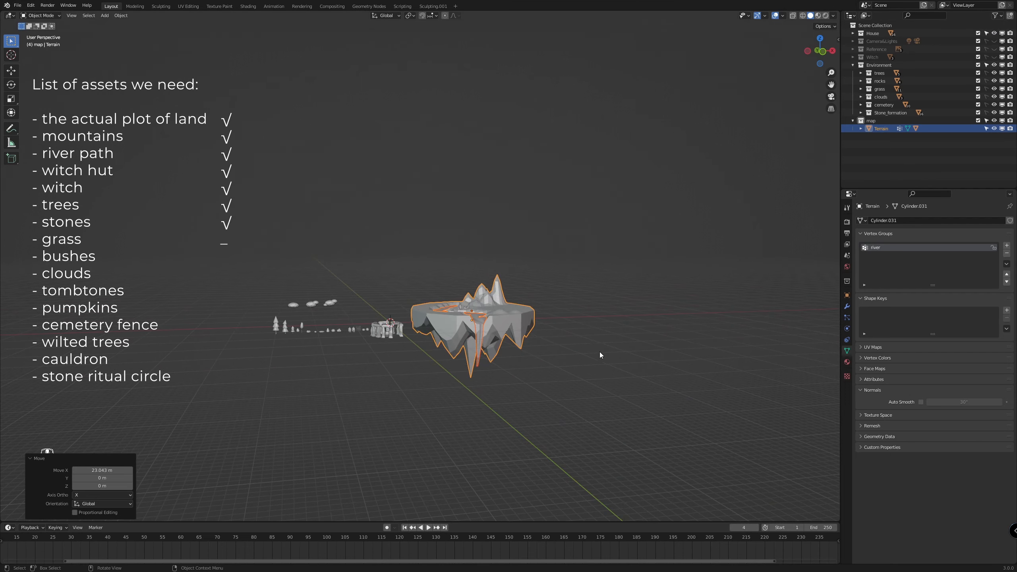
middle_click_drag(601, 354, 625, 369)
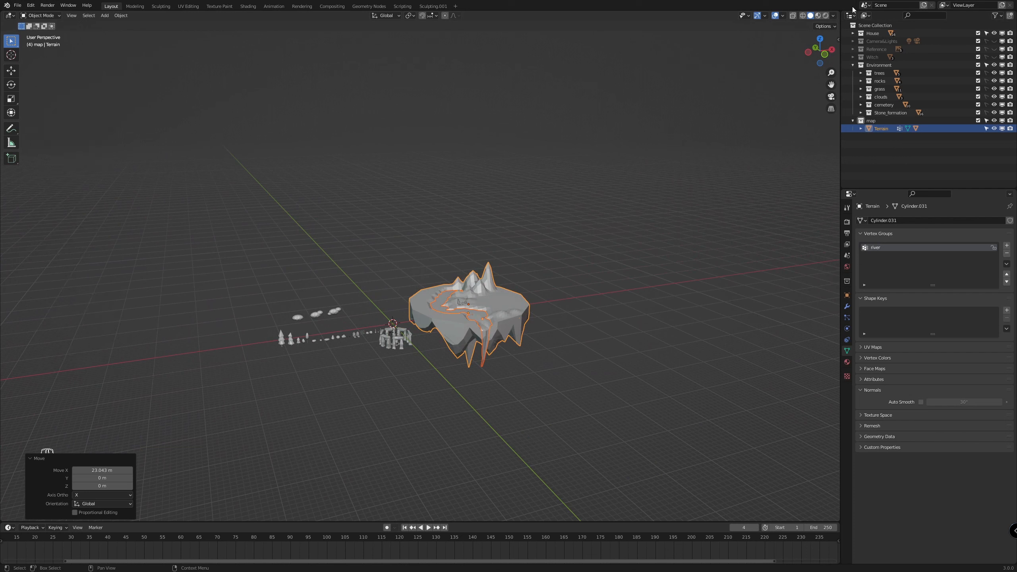
left_click(877, 35)
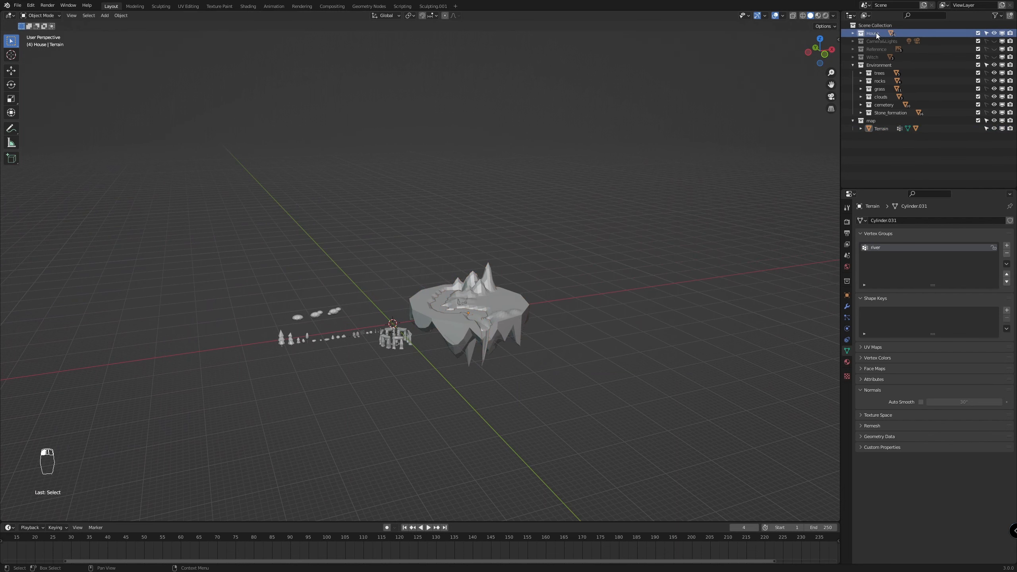